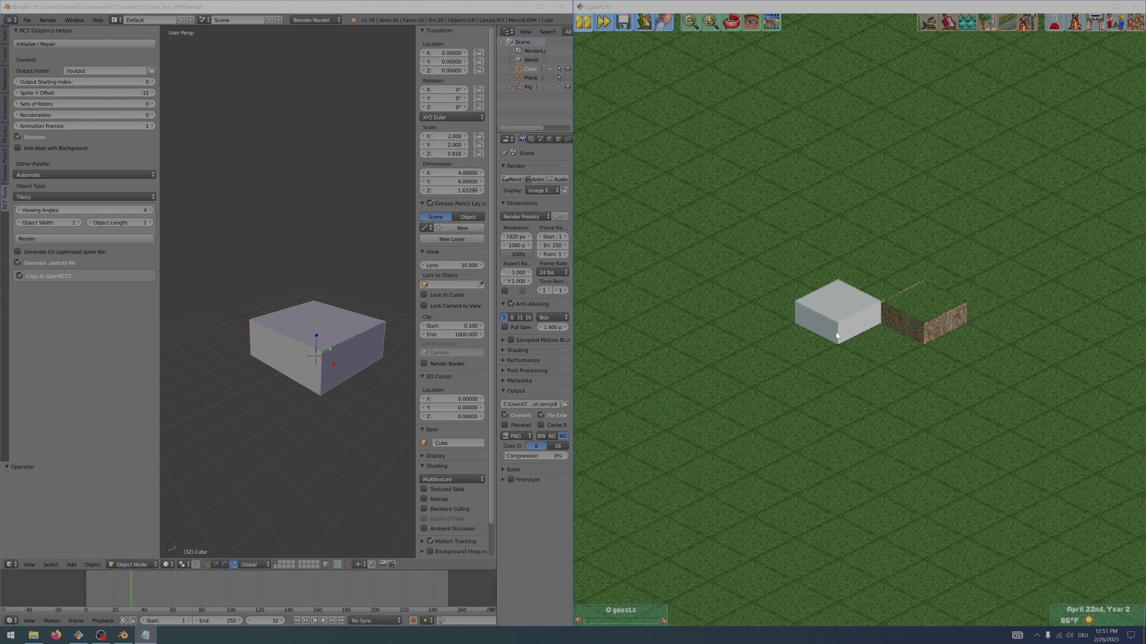
- In OpenRCT2, place the red Toadstool from Wonderland Theming on the grass behind the white block, and close the scenery window
click(1022, 186)
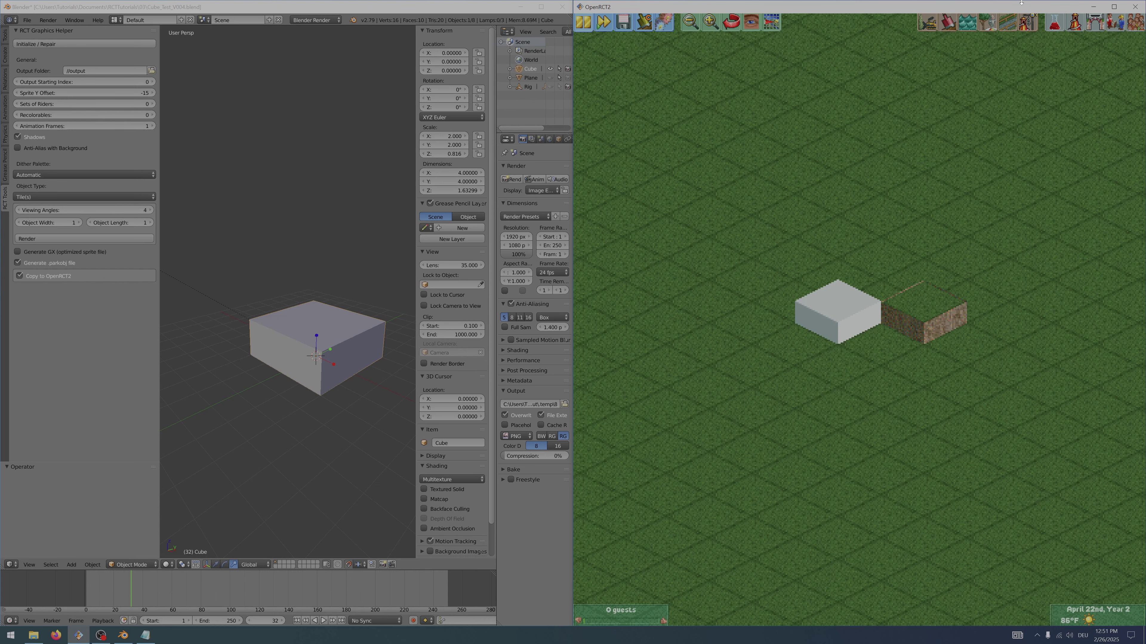
click(984, 22)
click(902, 53)
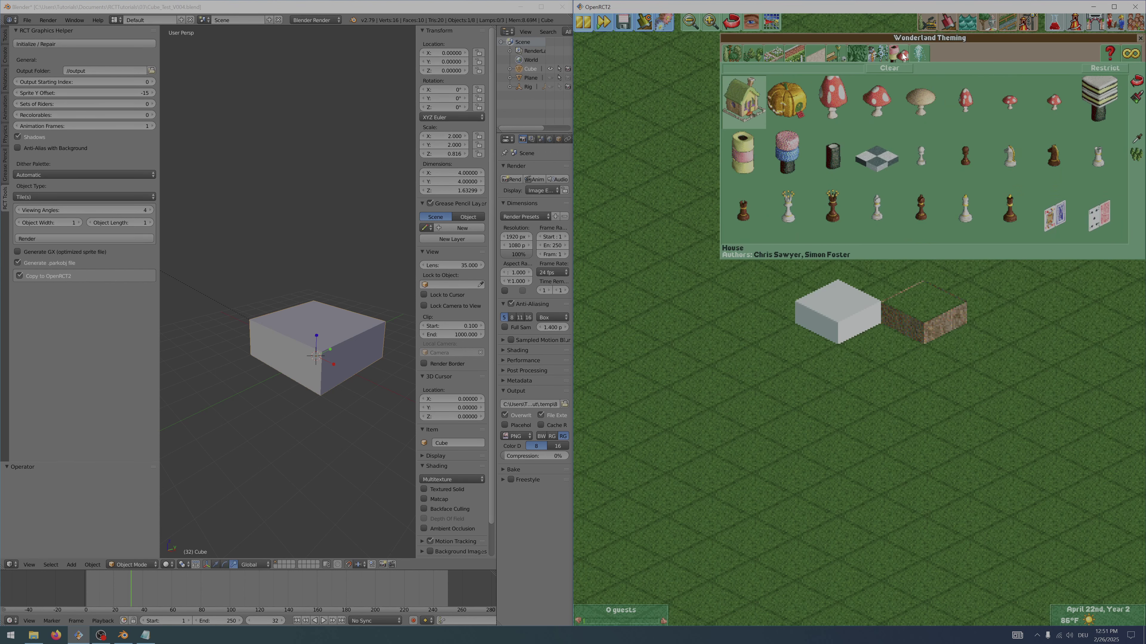
click(869, 108)
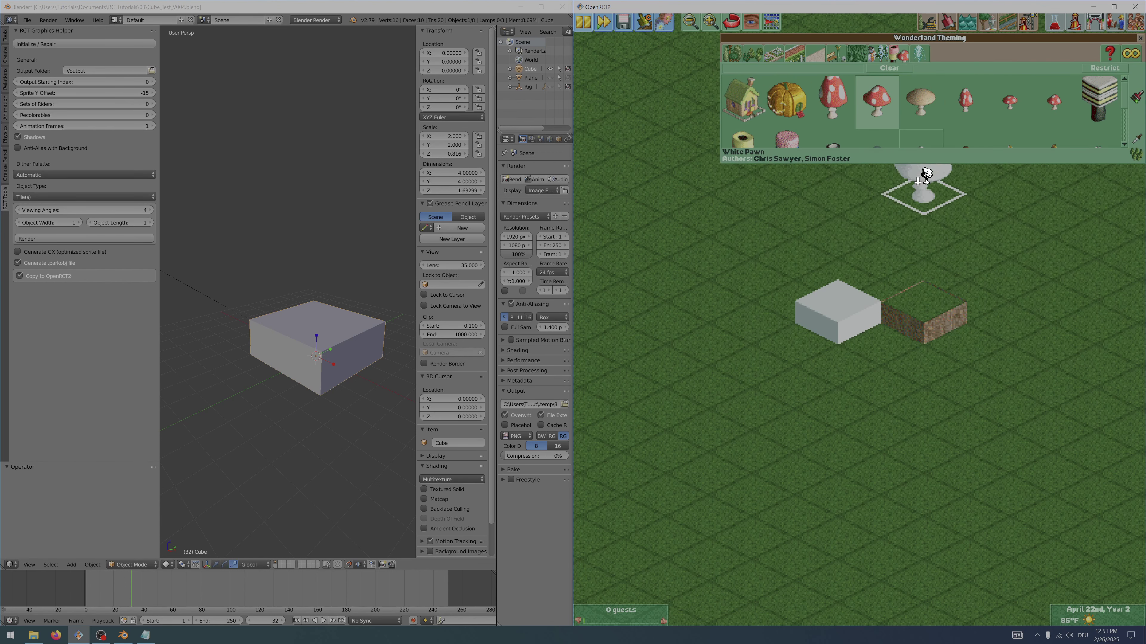
click(796, 217)
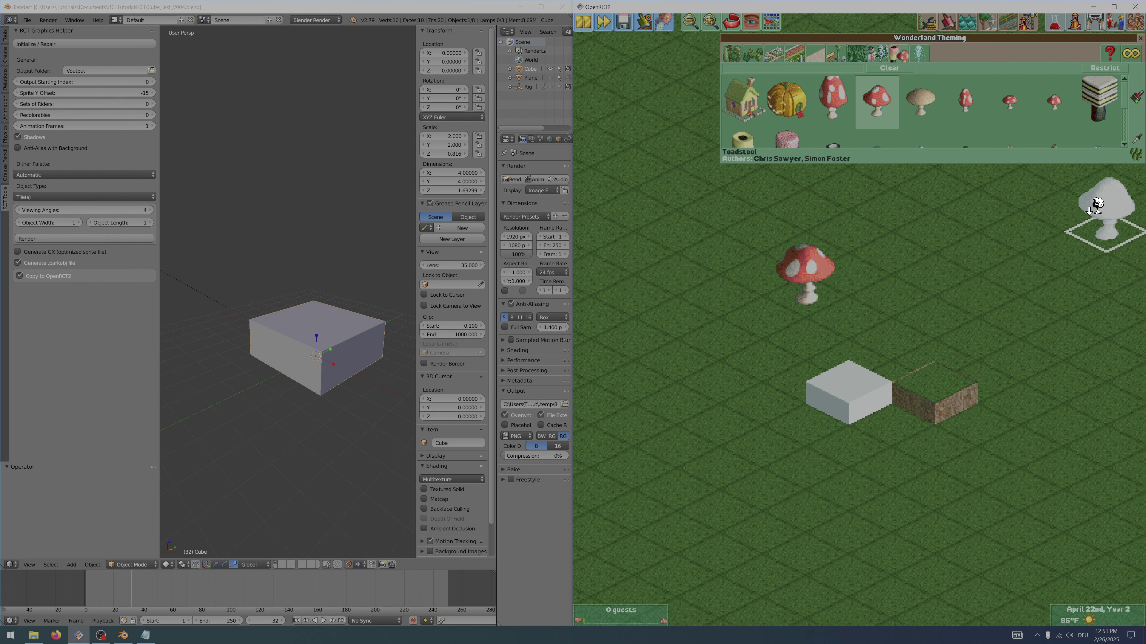
click(1139, 39)
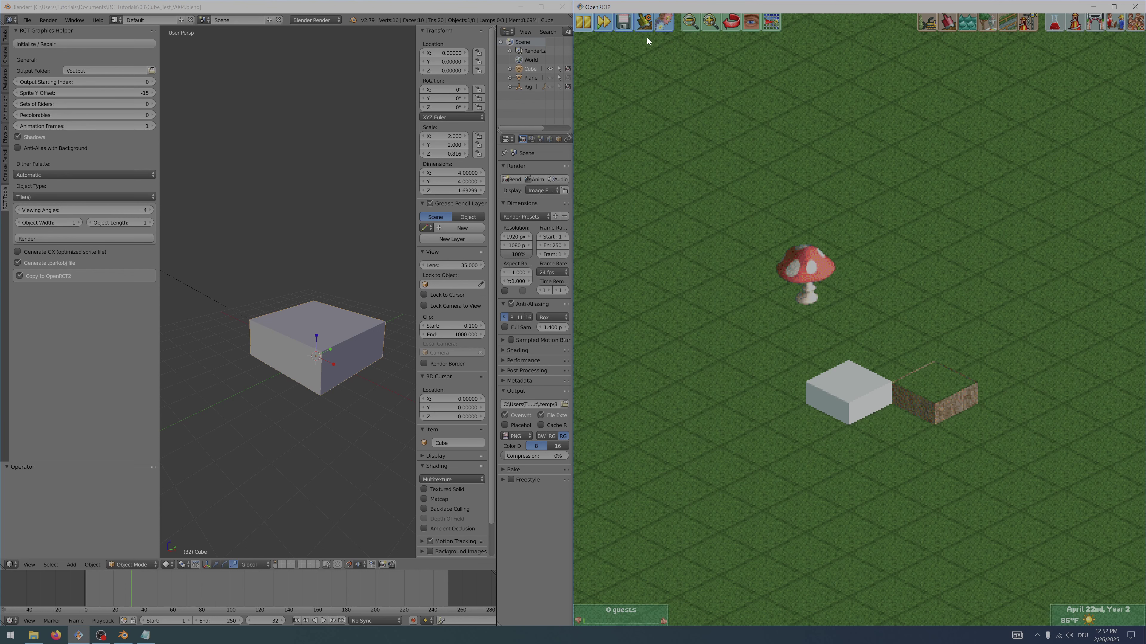
- Inspect the tile elements under the placed toadstool with the Tile inspector, selecting its Small Scenery entry
click(645, 25)
click(655, 49)
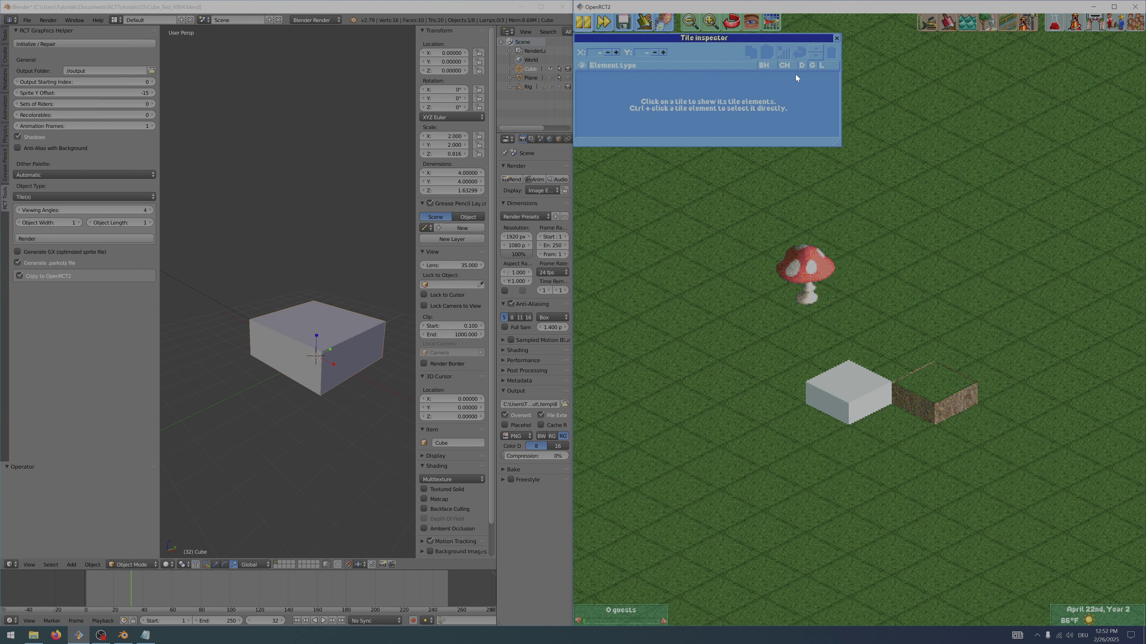
click(804, 292)
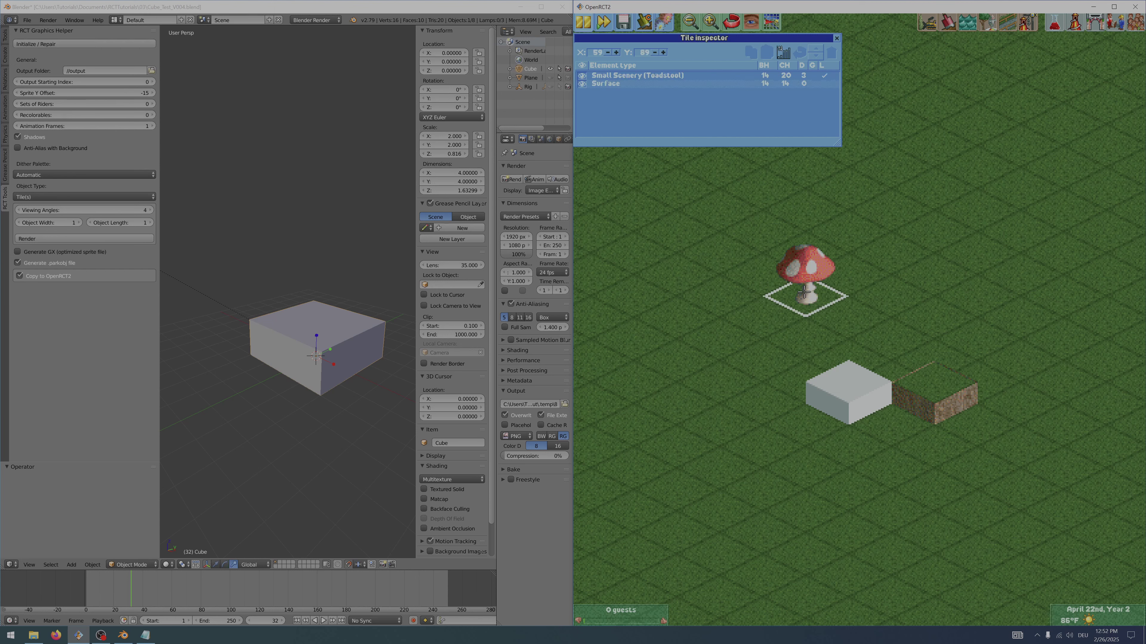
click(661, 75)
drag(768, 37, 768, 36)
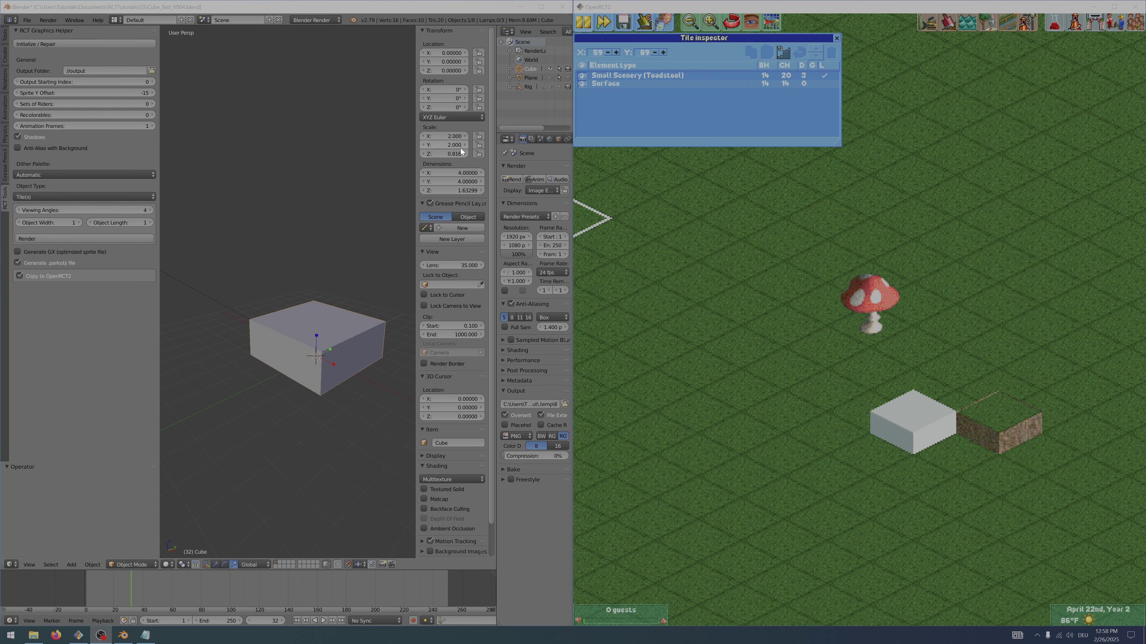
- In Blender, set the cube's Z scale to 0.408 and add an Array modifier to it
click(453, 154)
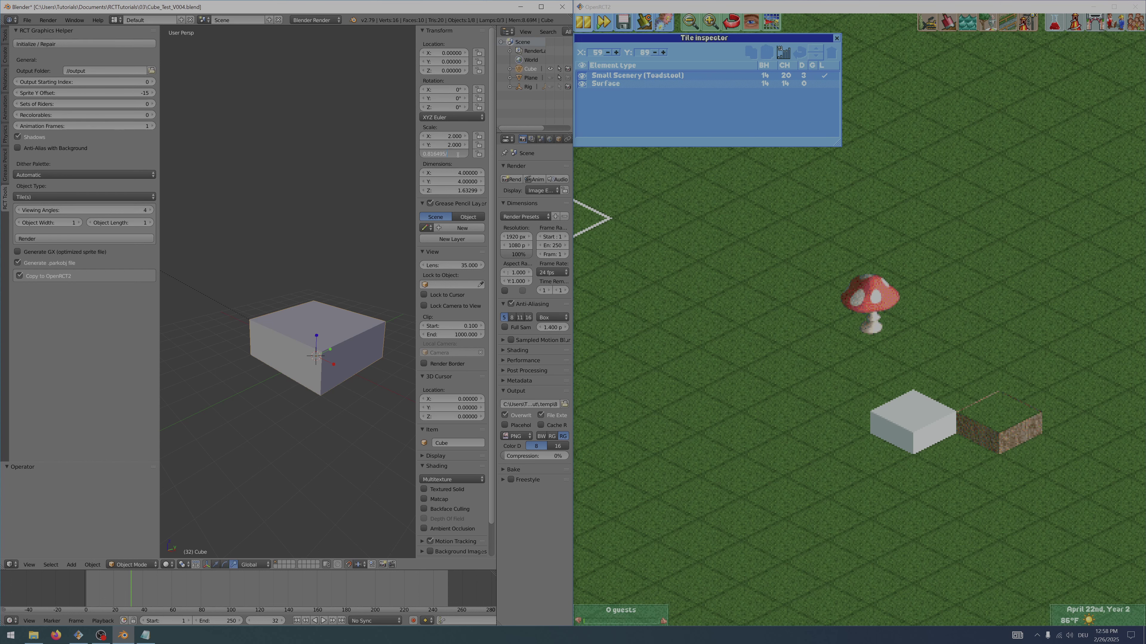
key(Return)
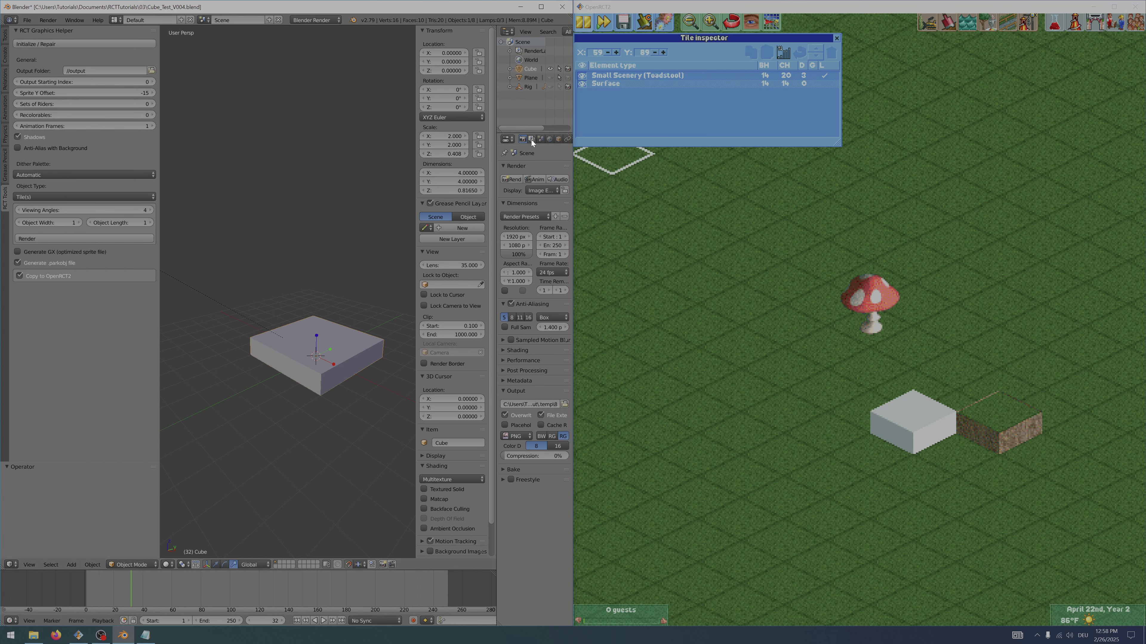
scroll(551, 141, down, 3)
scroll(518, 140, down, 3)
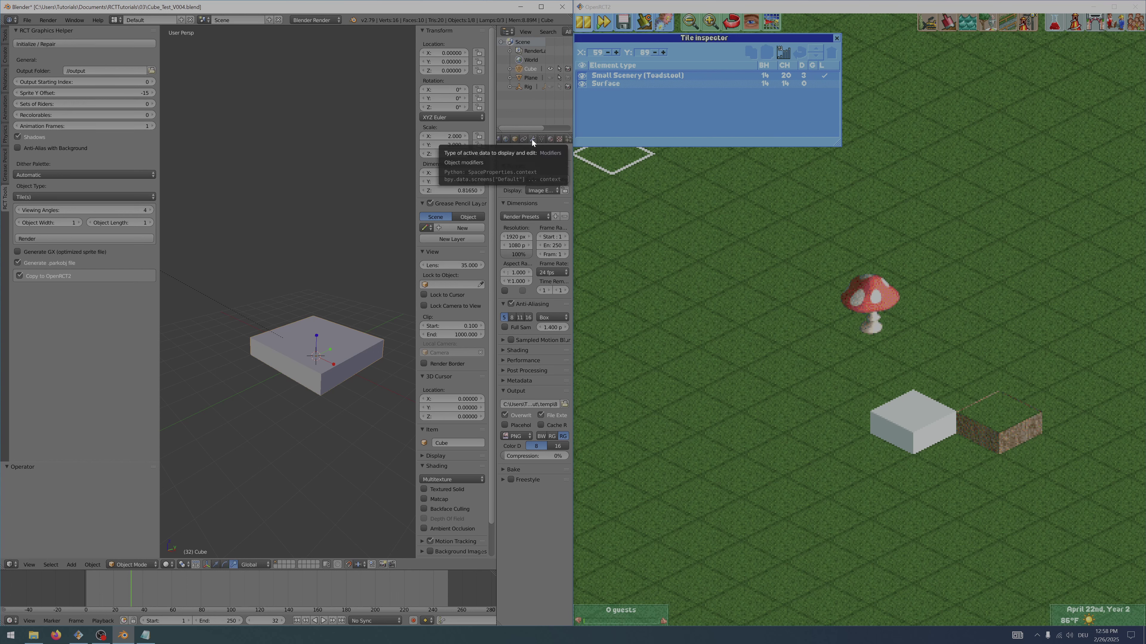
click(532, 140)
click(528, 170)
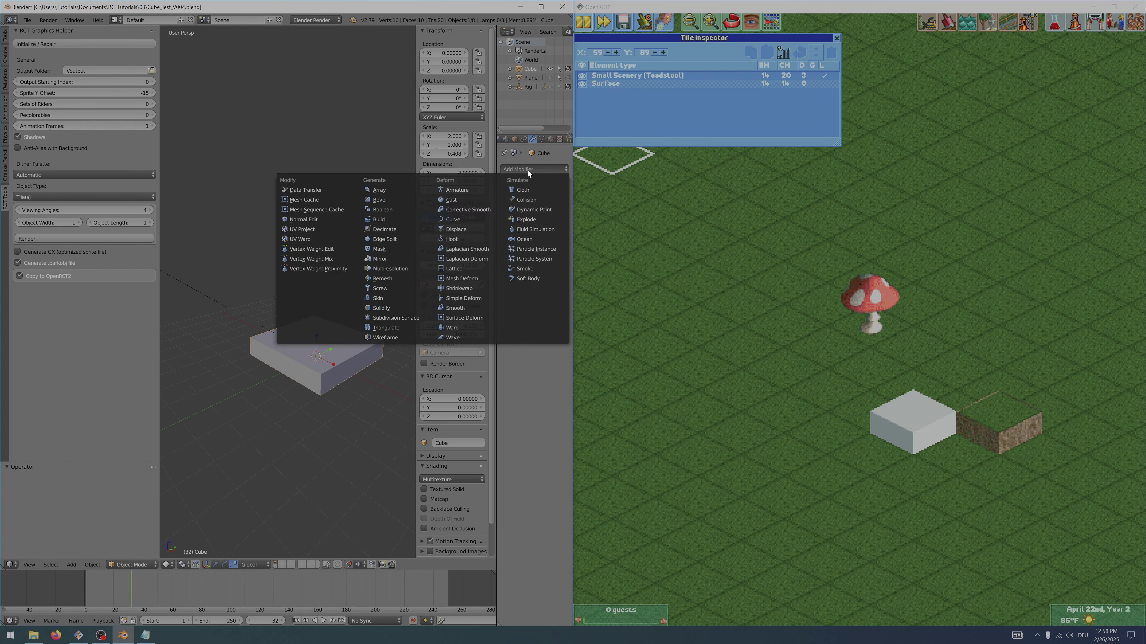
click(384, 192)
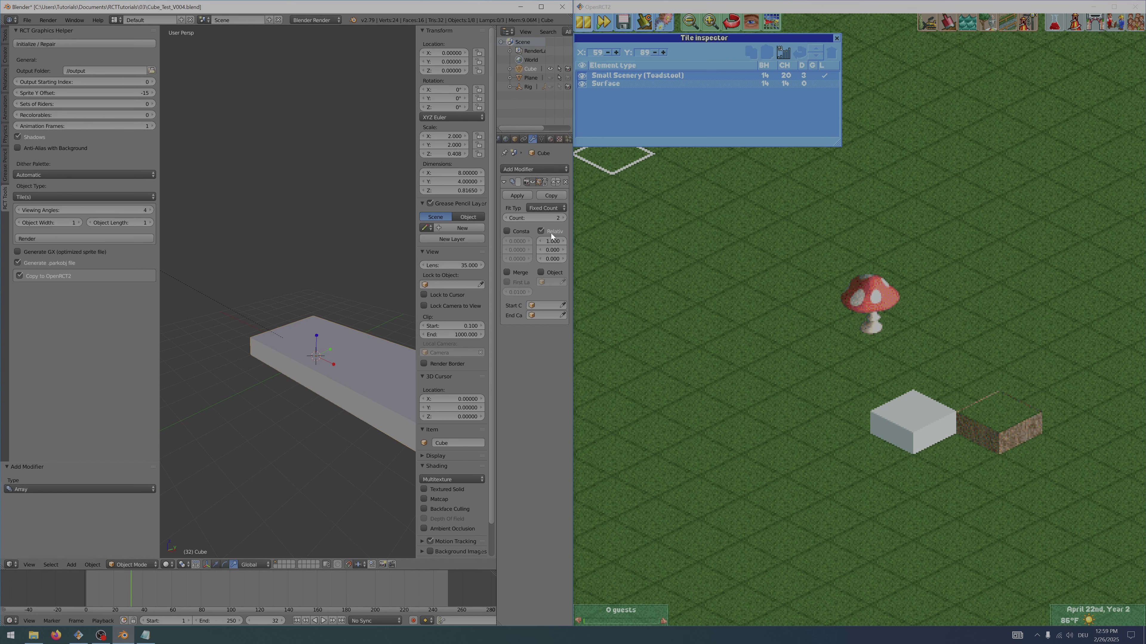
- Set the array's relative offset to 0 in X and 1 in Z so the copies stack vertically
drag(496, 238, 455, 238)
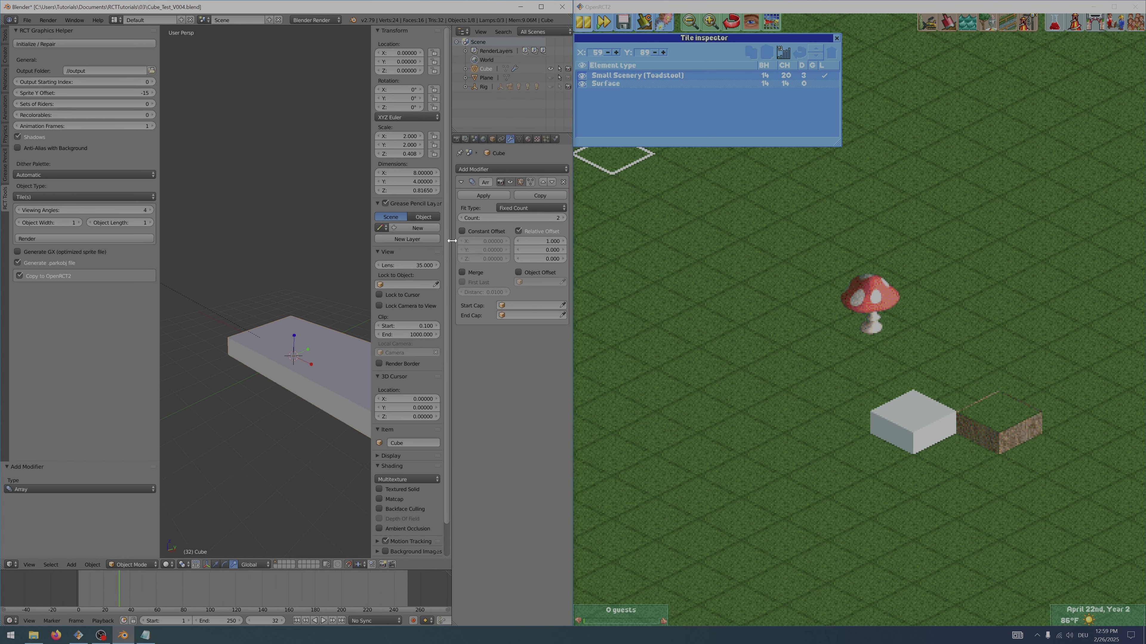
click(552, 241)
text(0)
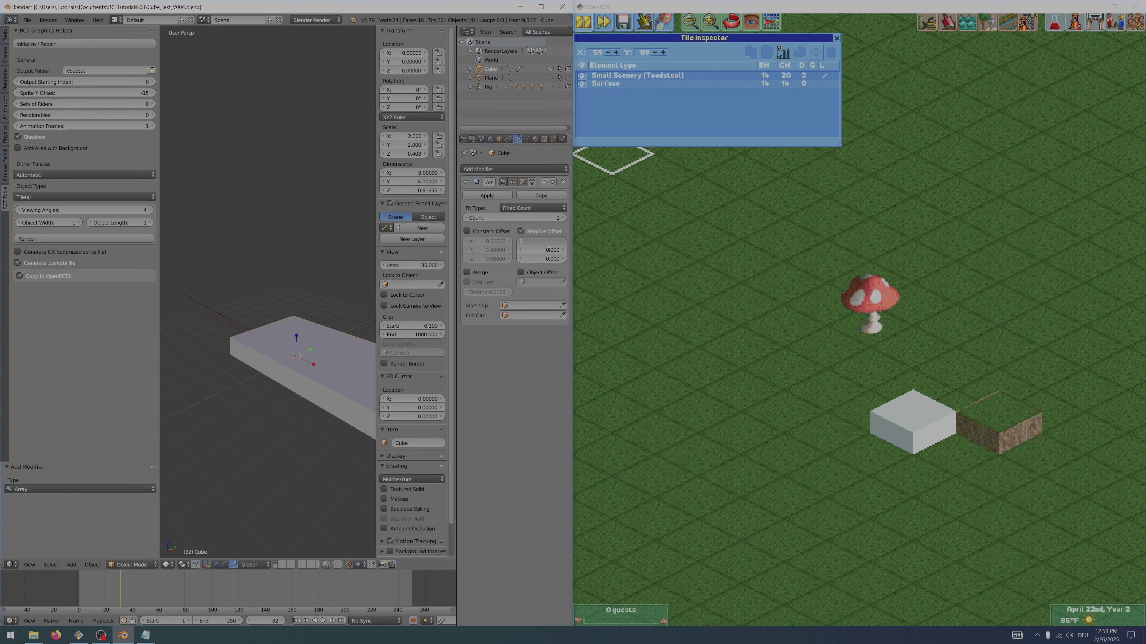
key(Return)
click(549, 250)
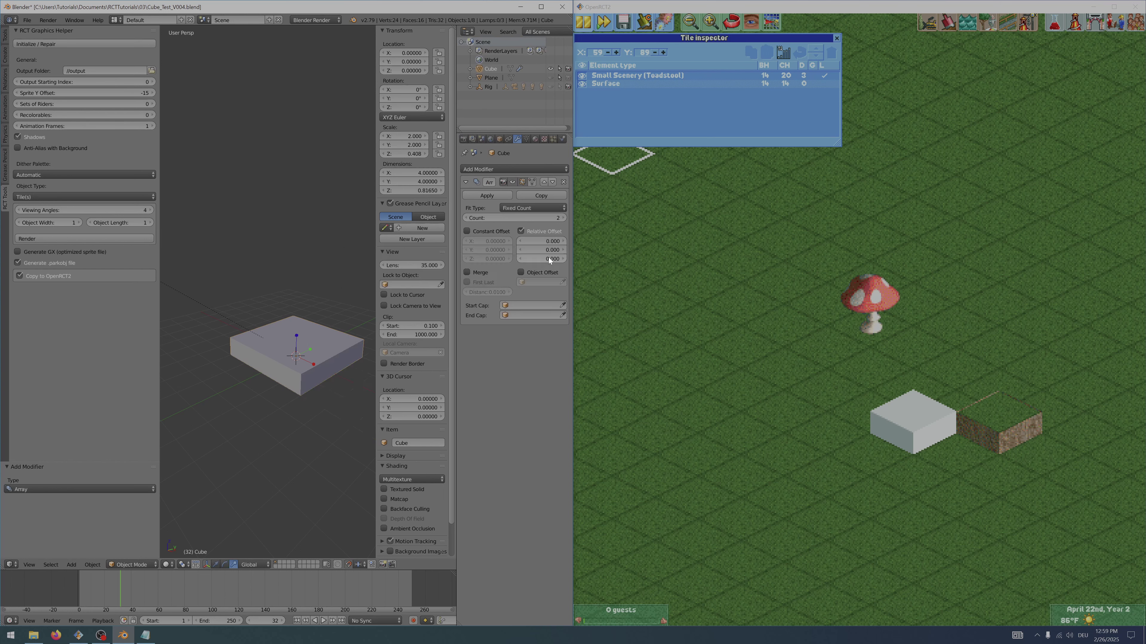
click(548, 260)
text(1)
key(Return)
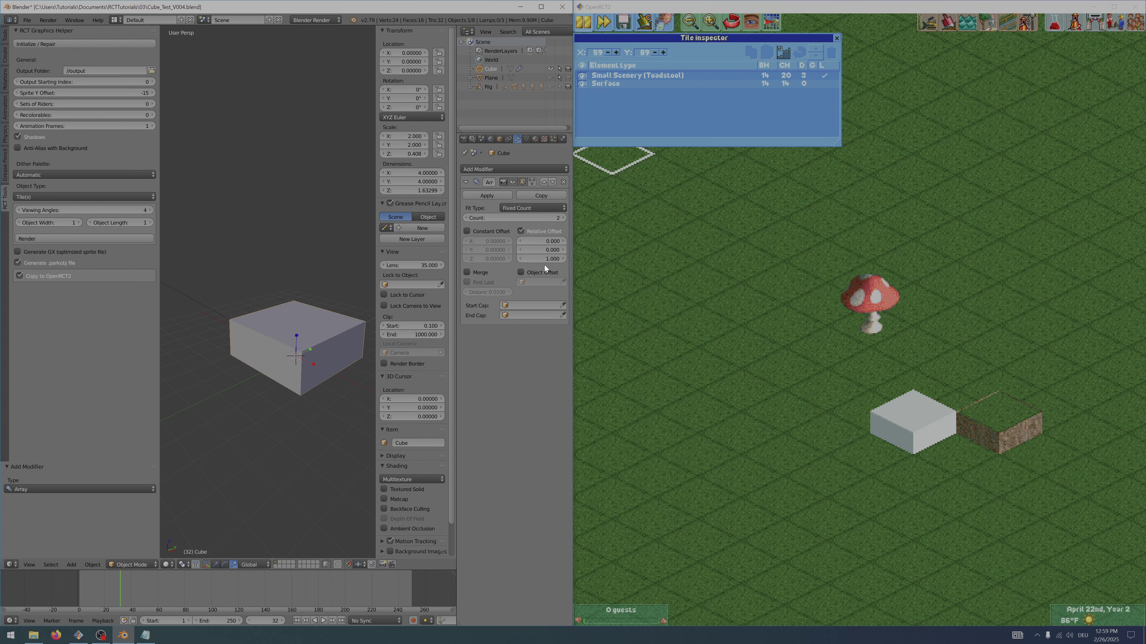
- Set the cube's maximum draw type to Wire
click(500, 140)
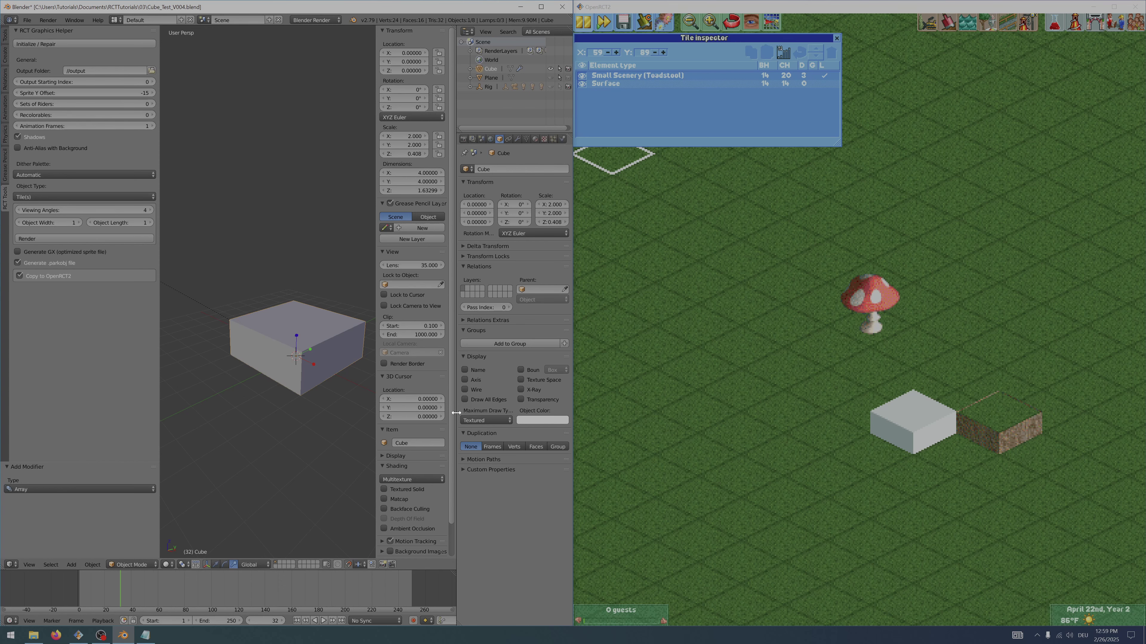
drag(456, 414, 422, 414)
click(464, 422)
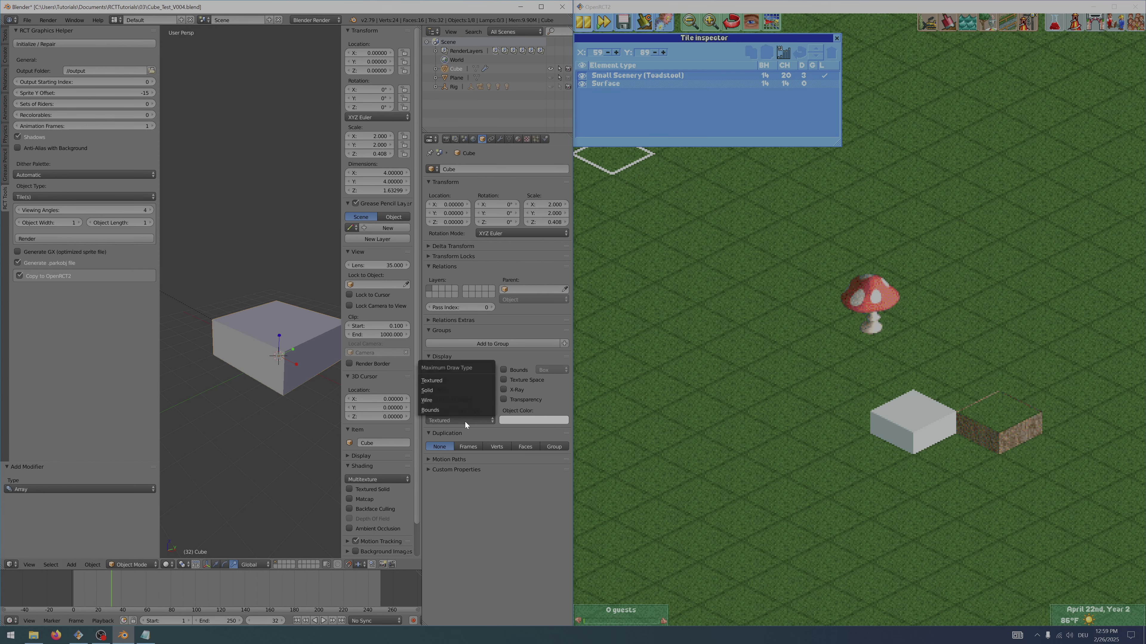
click(448, 400)
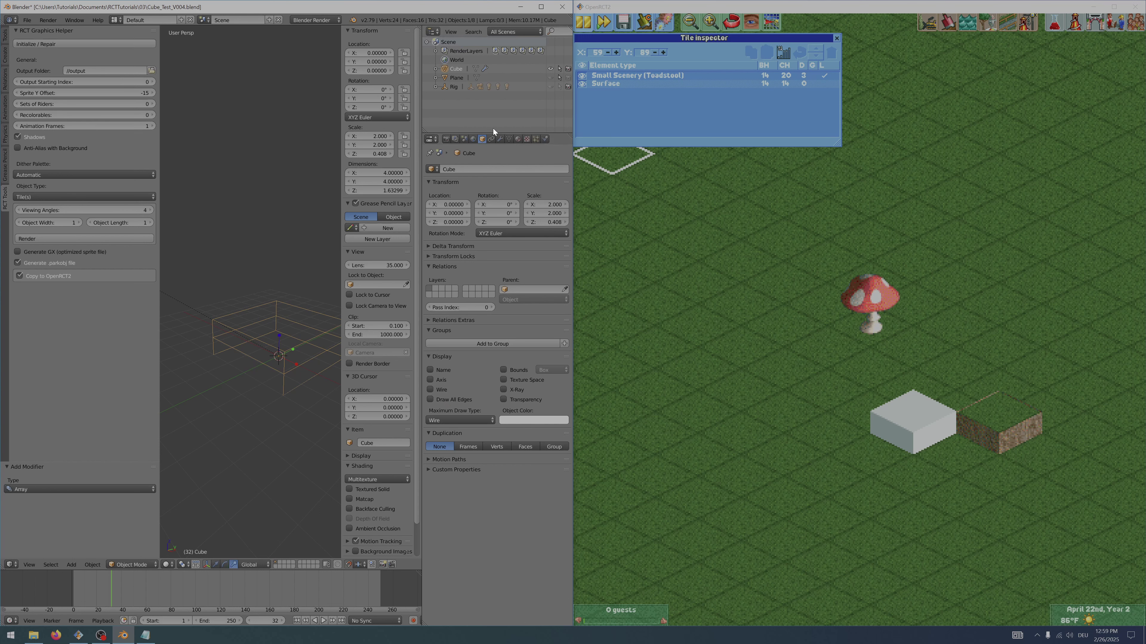
- Increase the cube's array count to 6
click(501, 139)
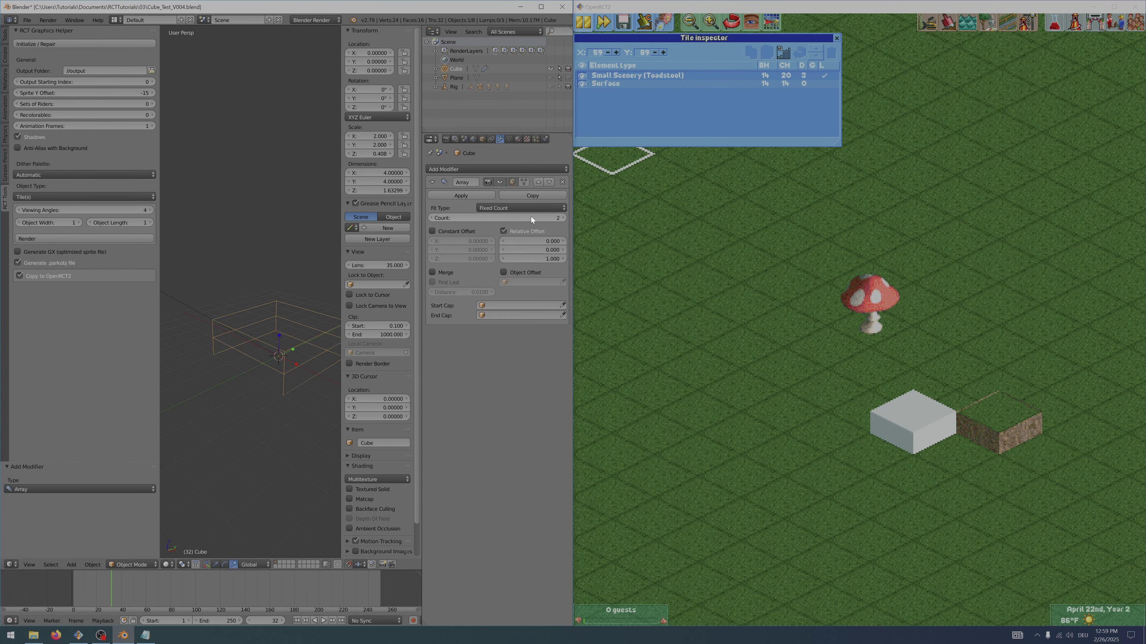
click(564, 219)
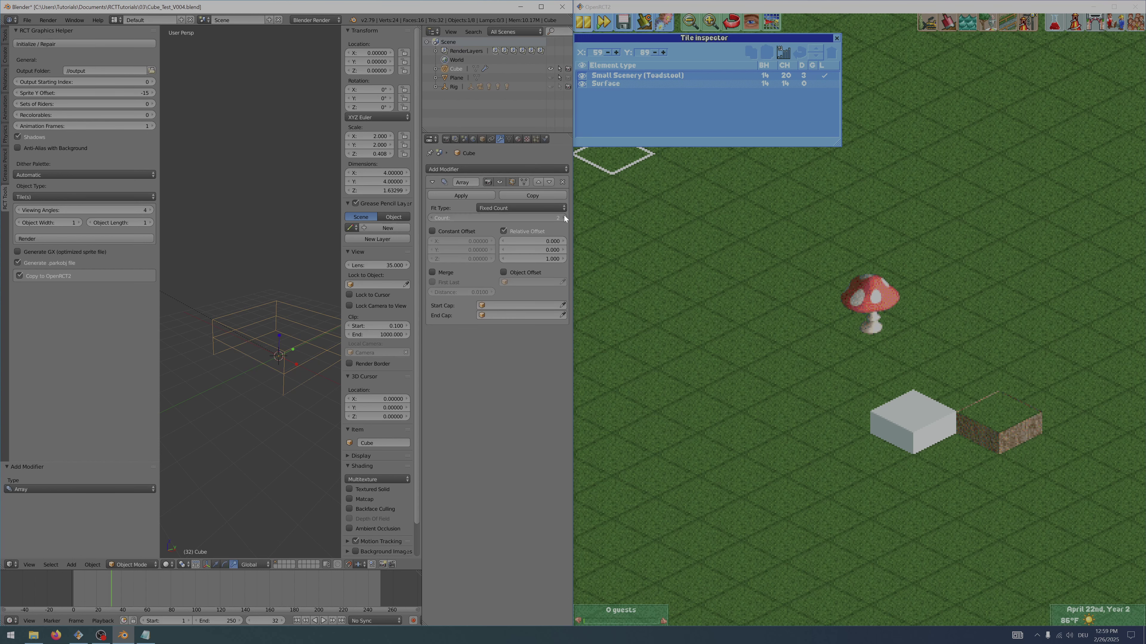
click(564, 218)
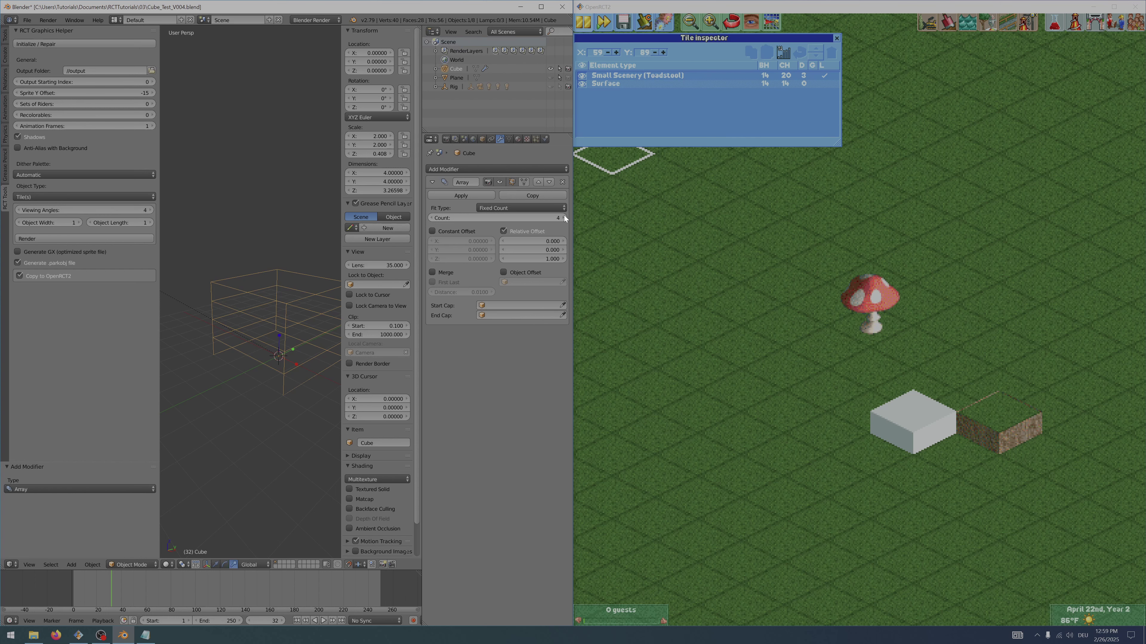
click(564, 218)
click(564, 217)
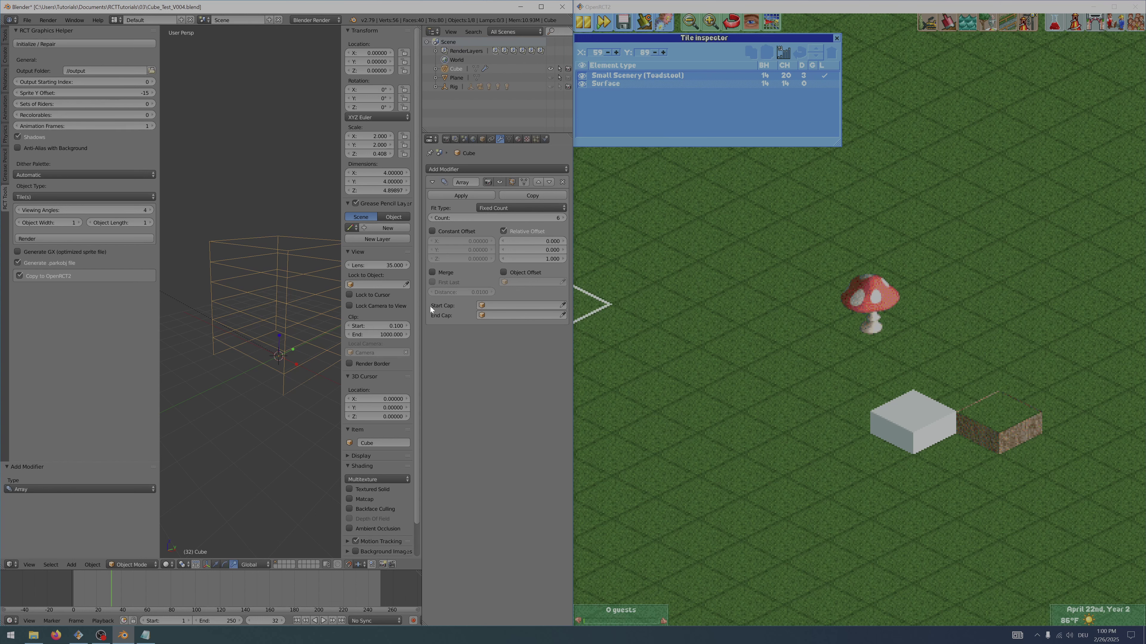
- Start the Screencast Keys display and enlarge the 3D view by hiding the properties sidebar and narrowing the tool shelf
middle_drag(299, 318, 283, 319)
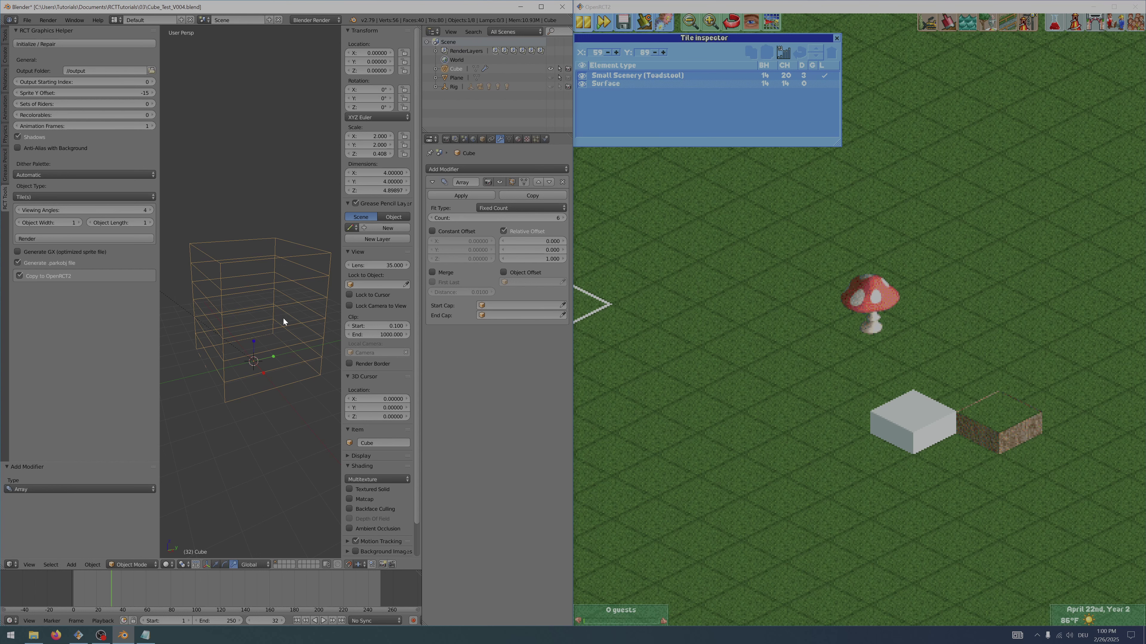
scroll(362, 401, down, 2)
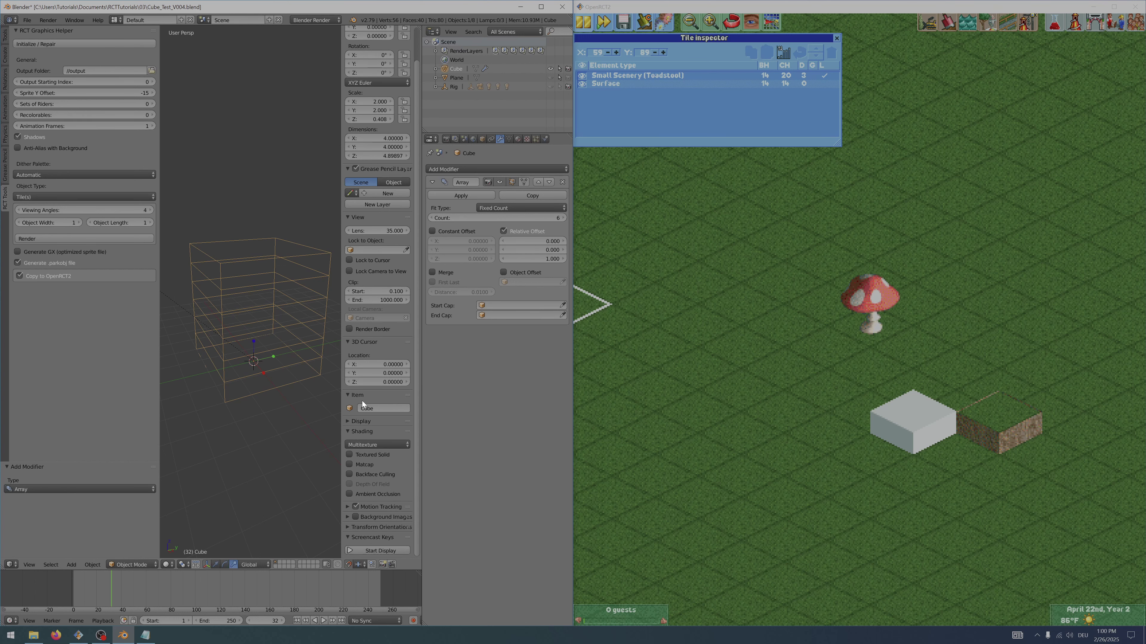
click(368, 550)
key(n)
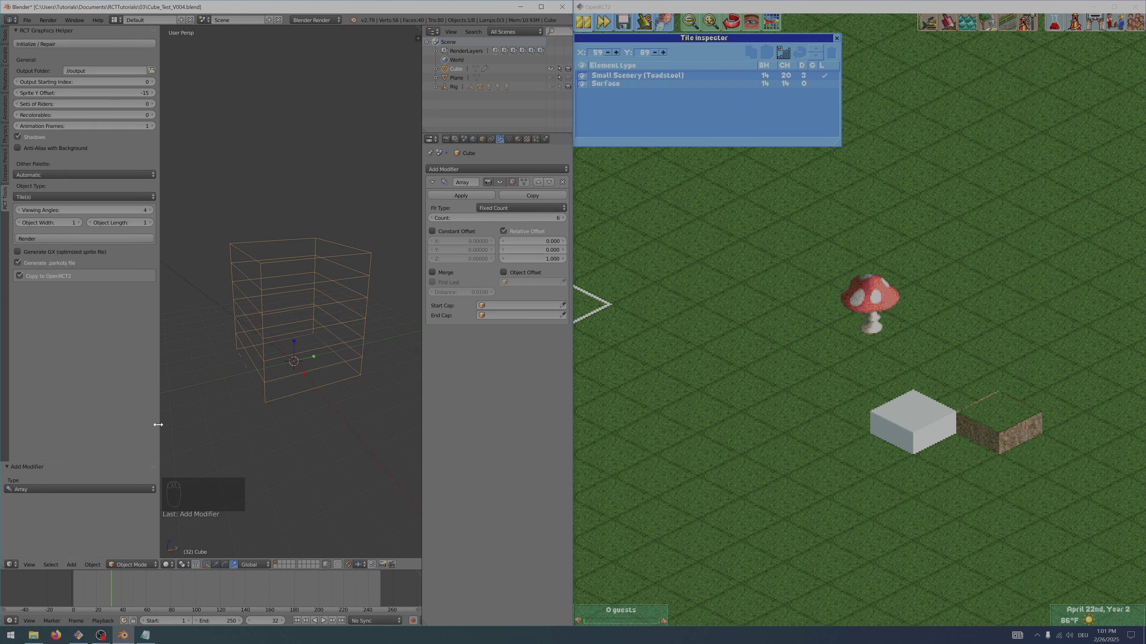
drag(157, 424, 62, 425)
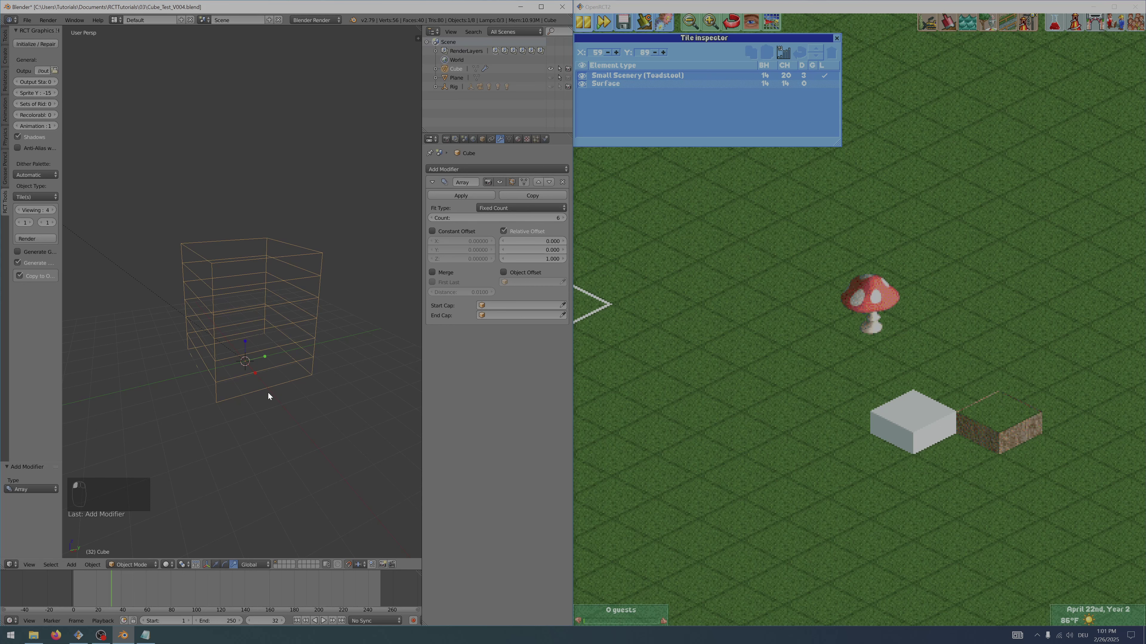
mouse_move(268, 397)
middle_down()
mouse_move(229, 400)
mouse_move(267, 386)
mouse_move(266, 399)
middle_up()
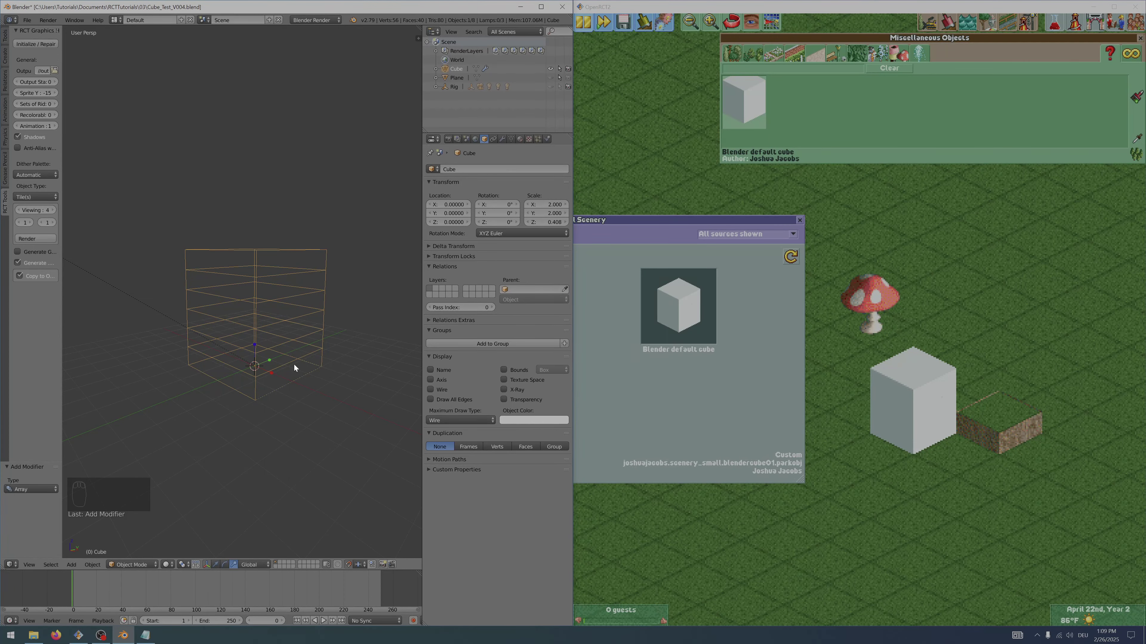
- Add a mesh circle with 16 vertices at the base of the wireframe stack
key(shift+a)
mouse_move(294, 367)
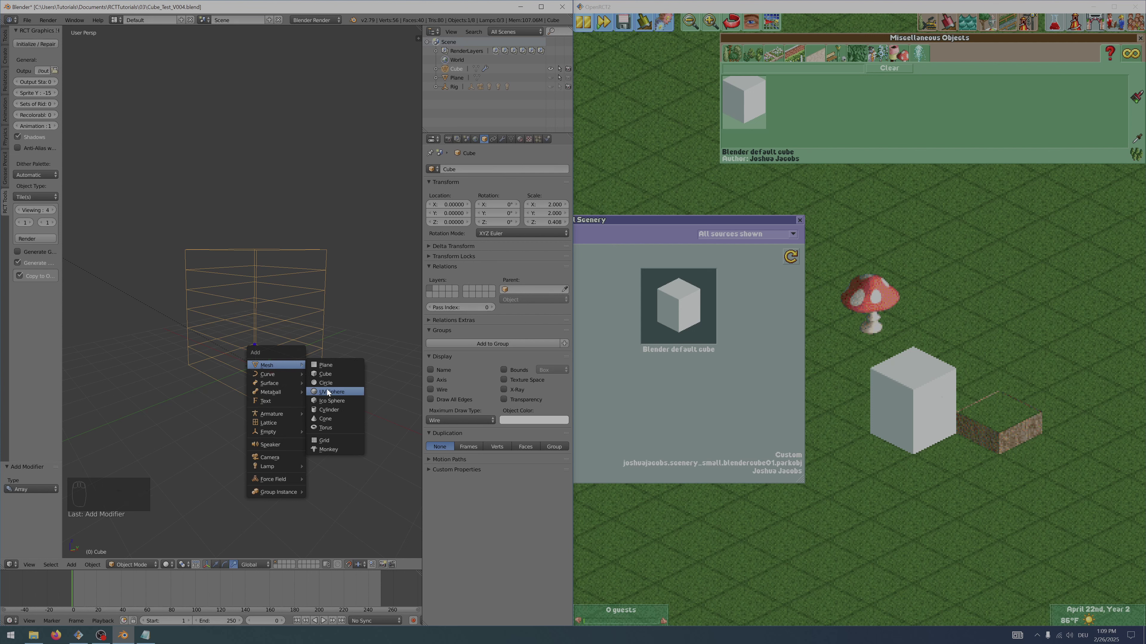
click(327, 384)
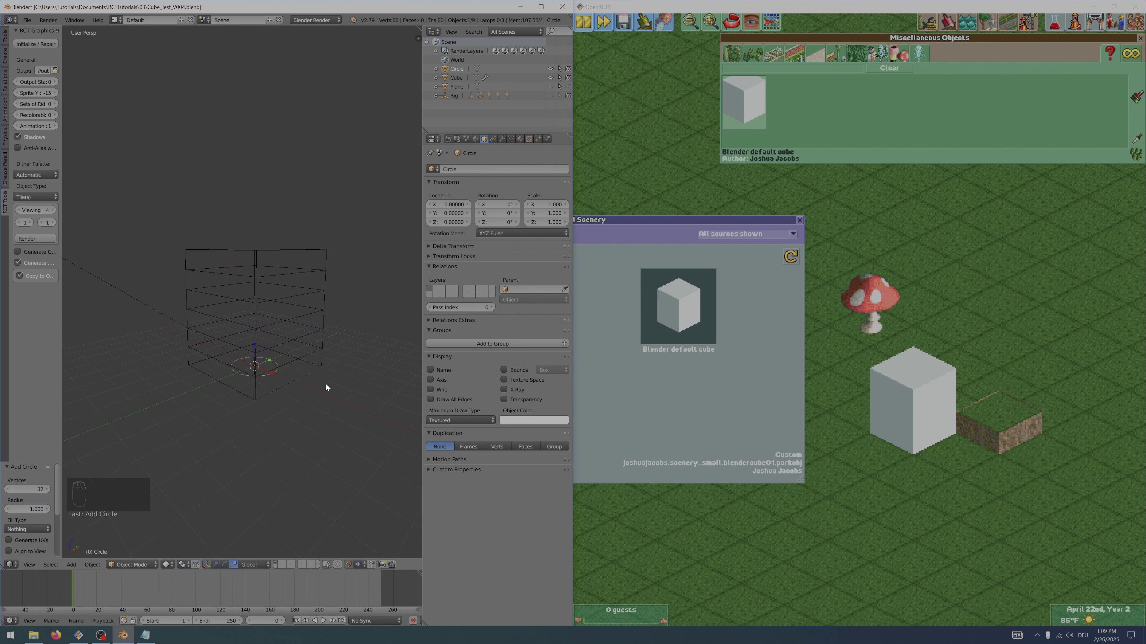
click(31, 488)
text(16)
key(Return)
- Extrude the 16-vertex circle's outline and raise the new ring about 0.75 units along Z
scroll(197, 432, up, 5)
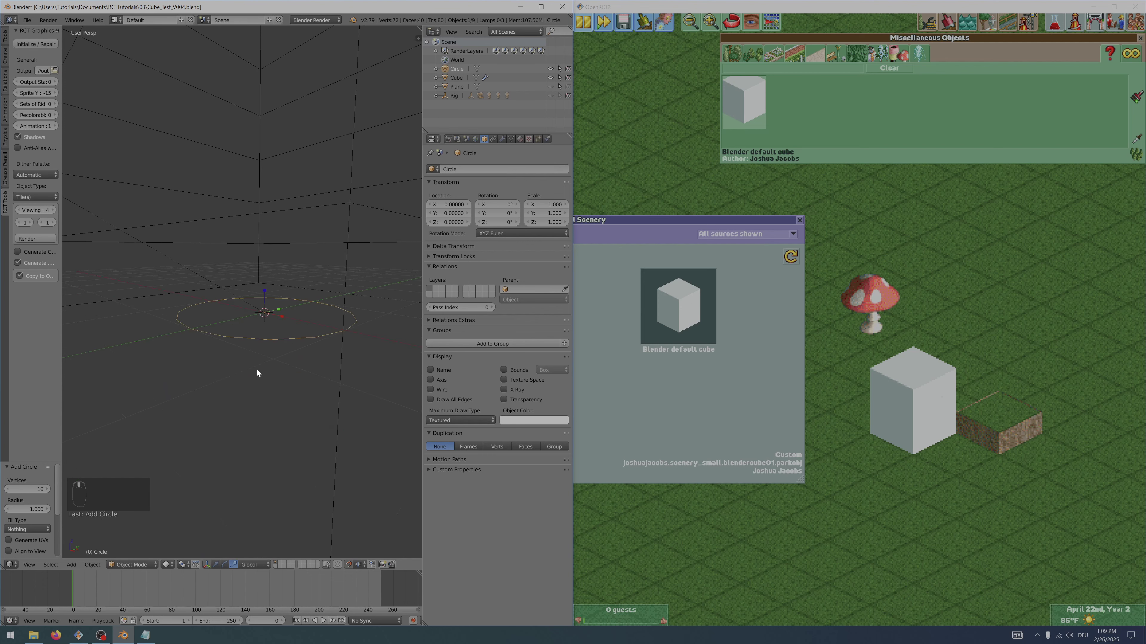
key(Tab)
middle_drag(256, 369, 269, 430)
scroll(289, 398, down, 3)
scroll(276, 413, up, 4)
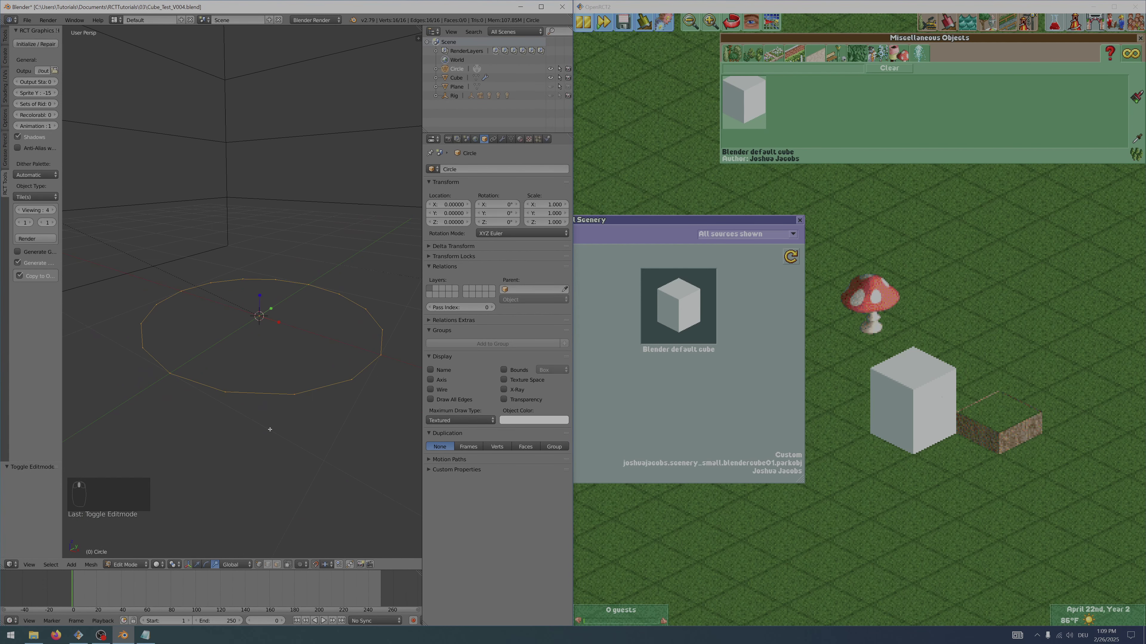
key(e)
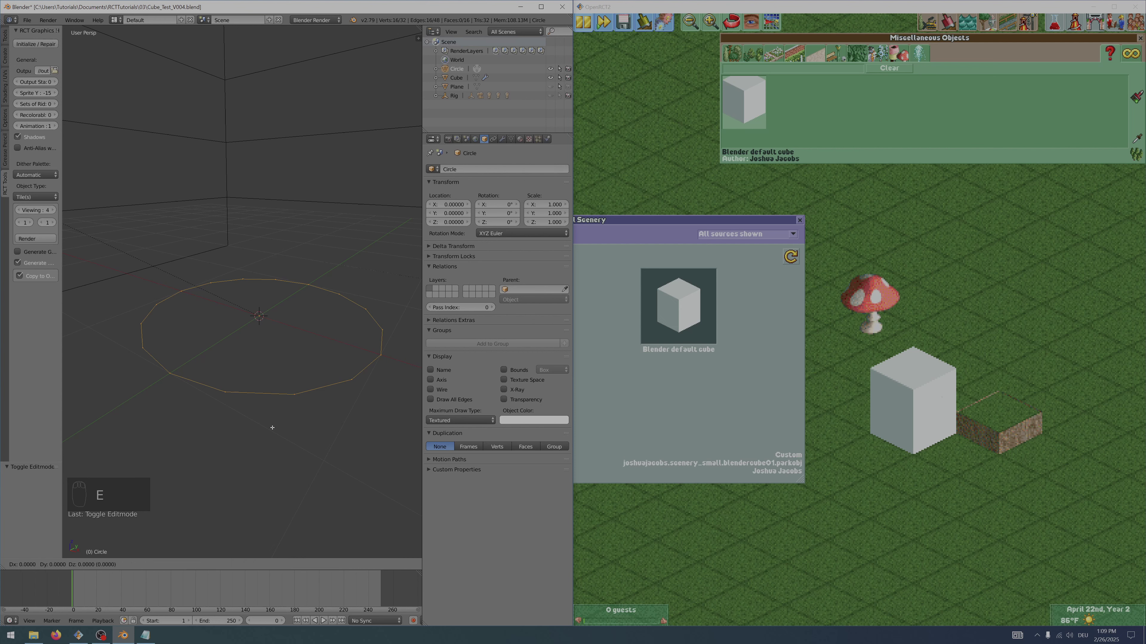
right_click(302, 372)
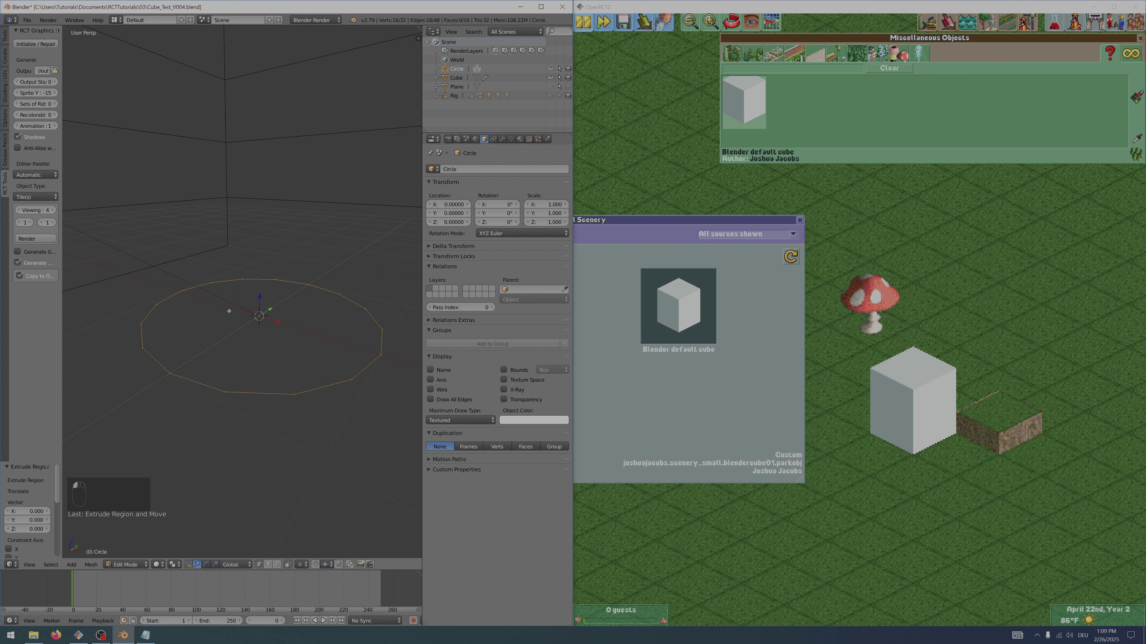
drag(260, 295, 254, 222)
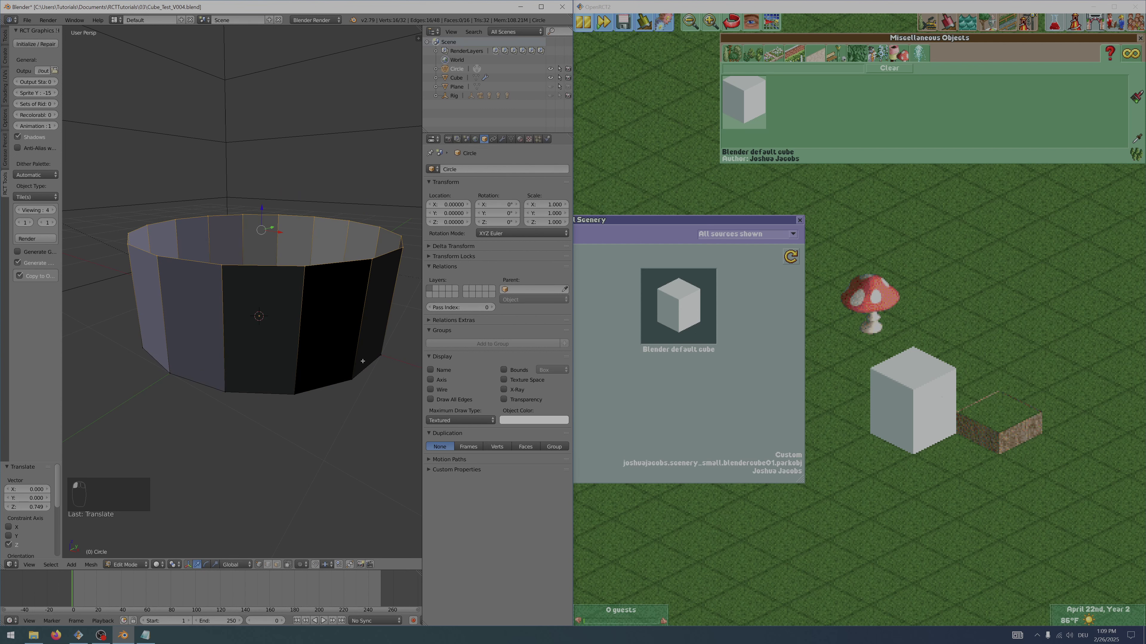
- Taper the raised section by scaling its upper ring to about 0.79
key(w)
key(s)
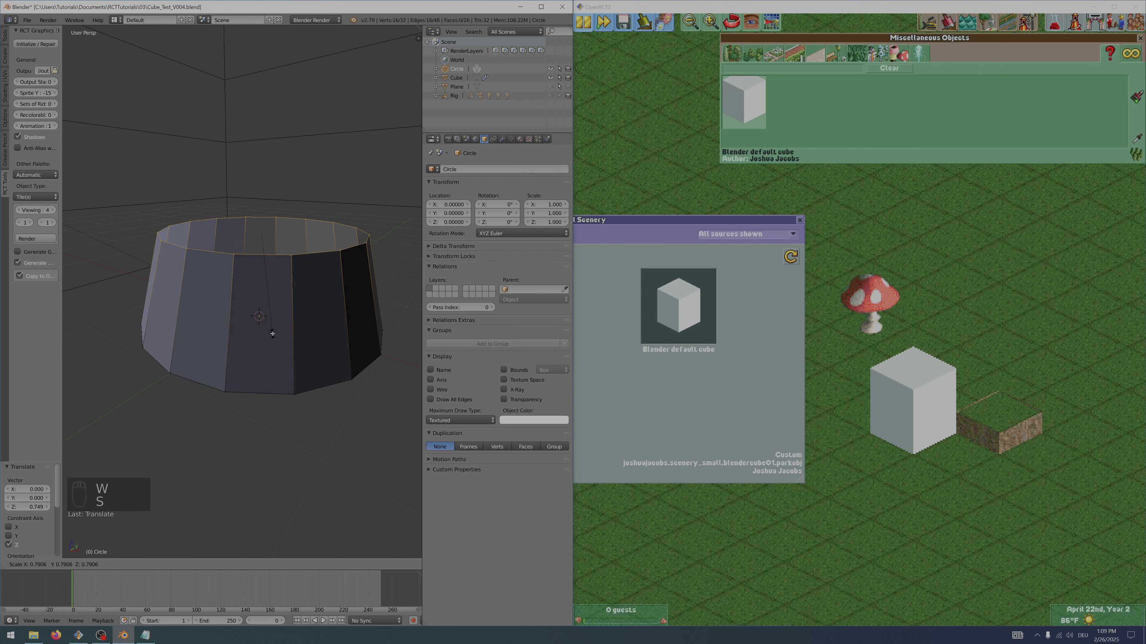
click(273, 336)
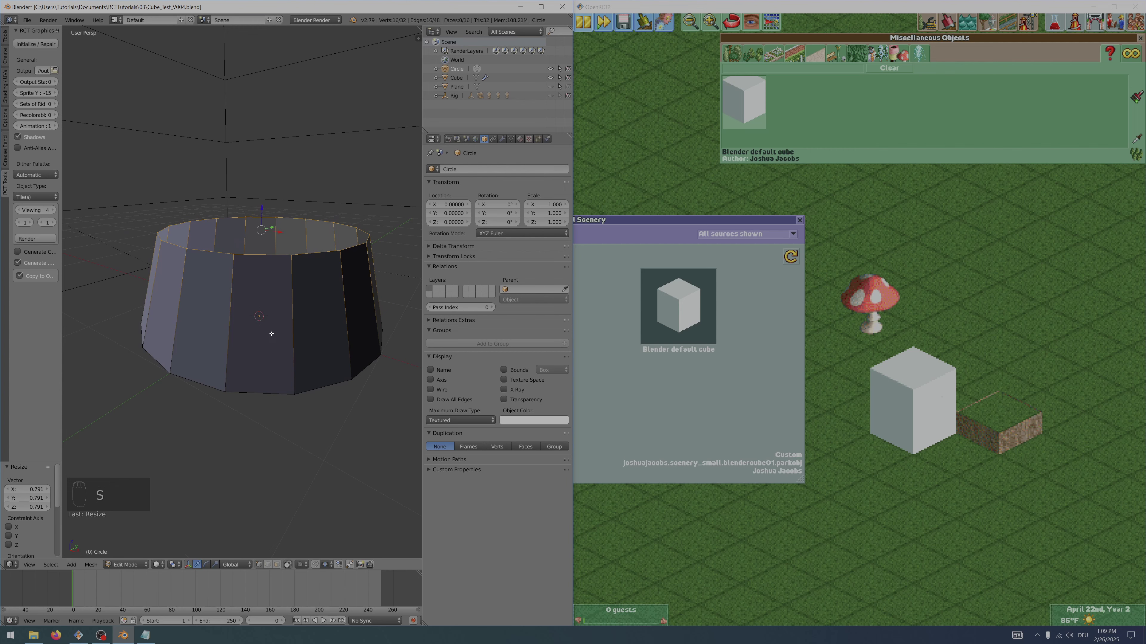
- Extrude the upper ring about 1.7 units upward and scale it to about 0.73 to narrow the stem
scroll(285, 361, down, 4)
middle_drag(287, 363, 279, 367)
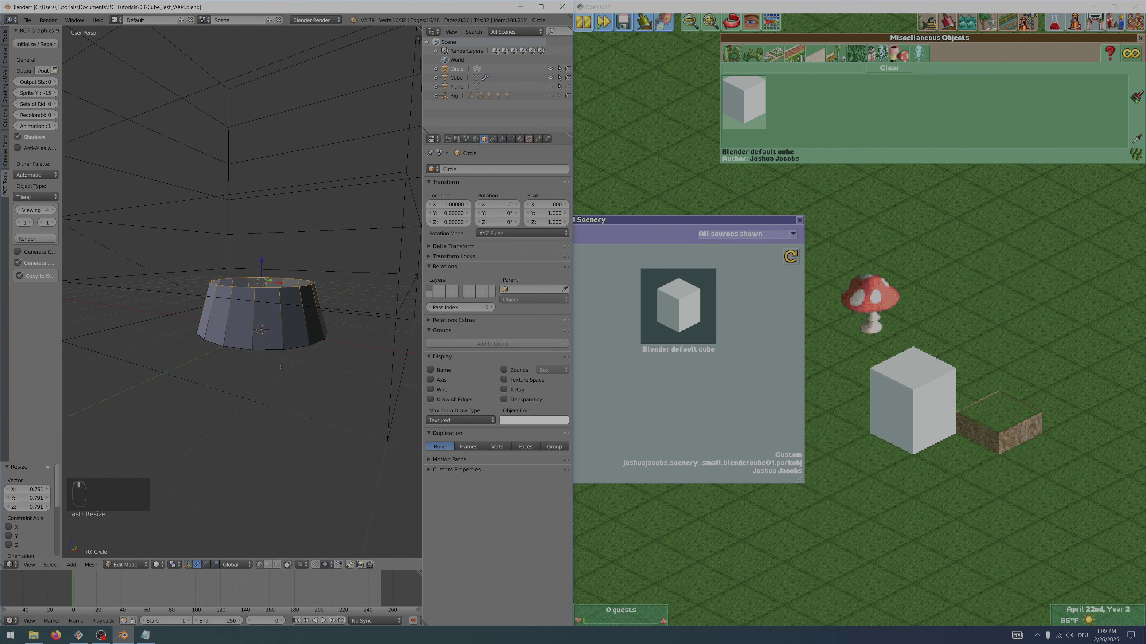
key(e)
click(339, 310)
key(s)
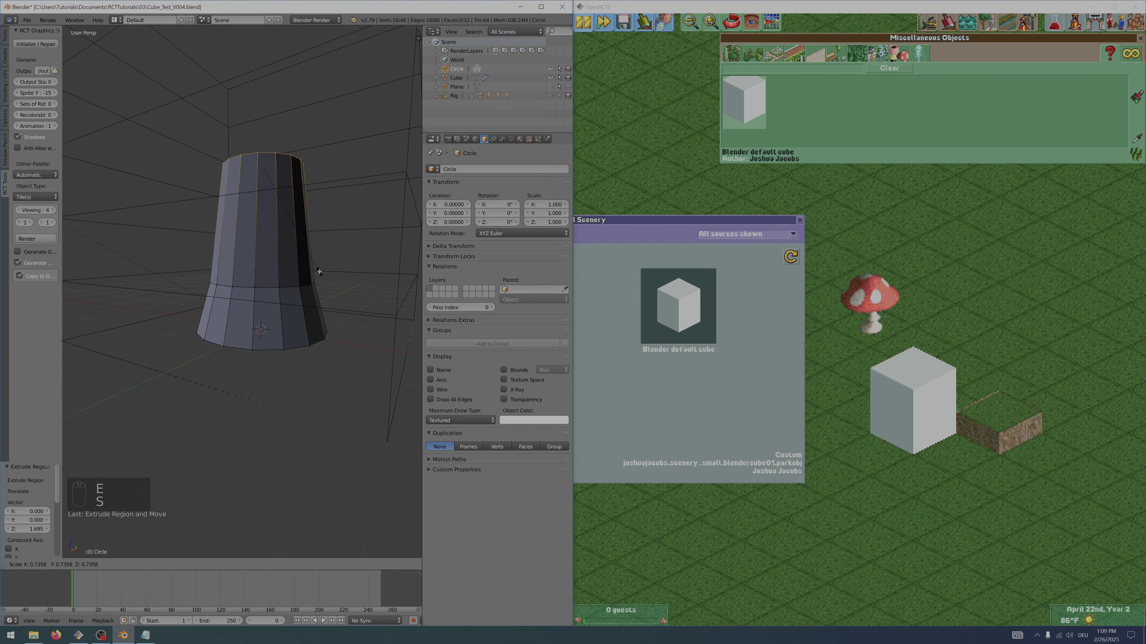
click(319, 272)
- Extrude the stem's narrowed upper ring about 1.8 units further upward
shift+middle_drag(320, 271, 328, 346)
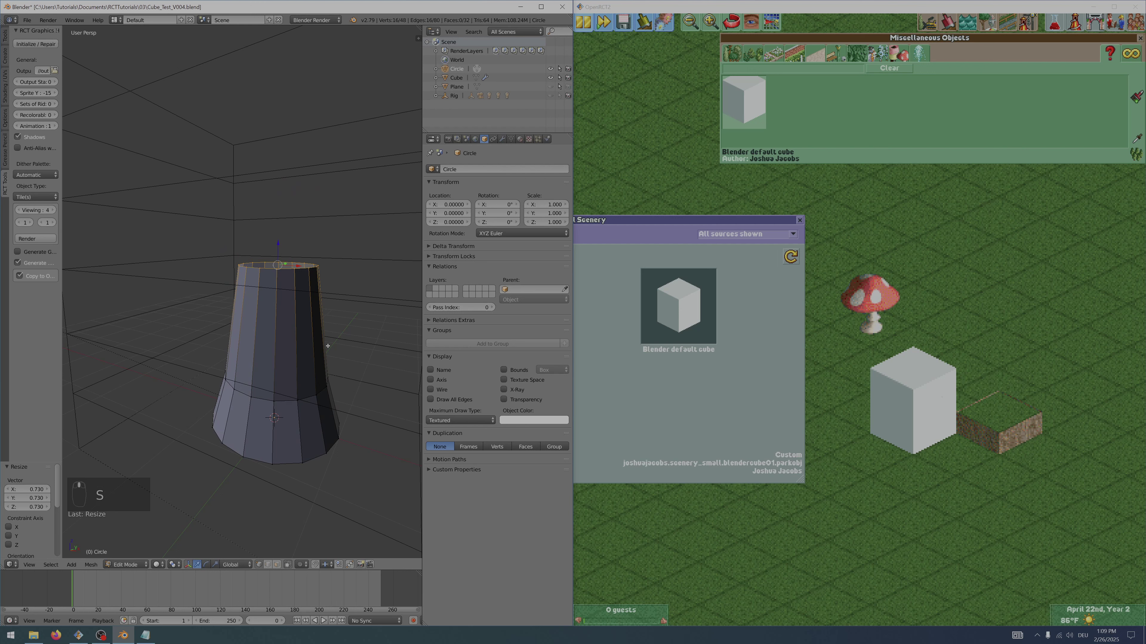
key(e)
click(335, 281)
- Select the whole stem mesh and make its normals consistent
scroll(342, 313, down, 3)
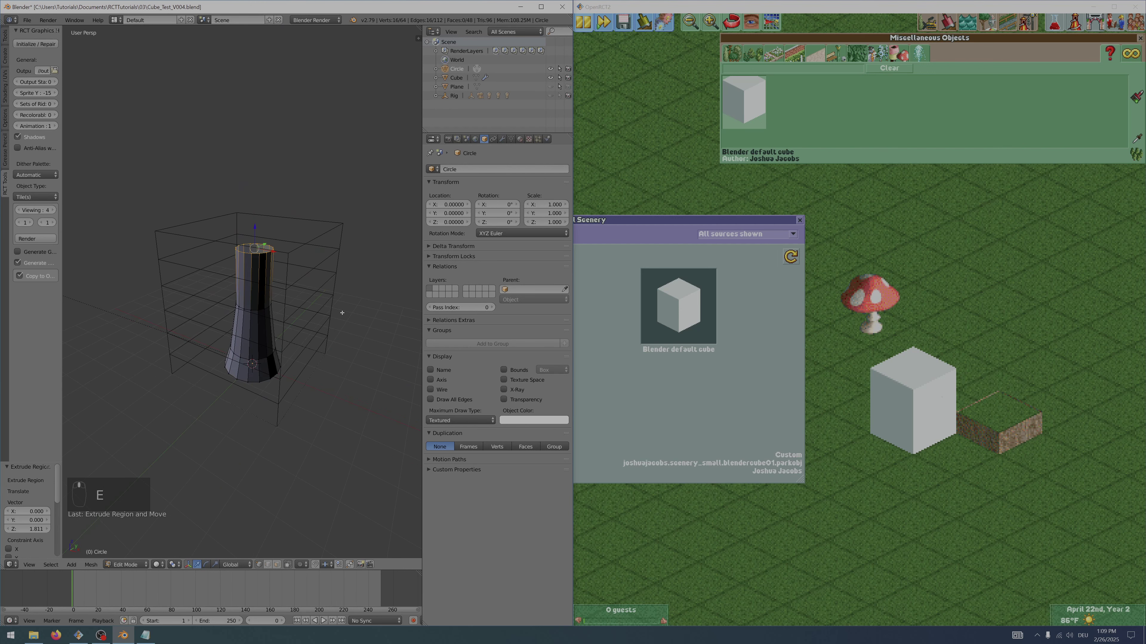
middle_drag(342, 313, 345, 304)
key(a)
key(a)
key(a)
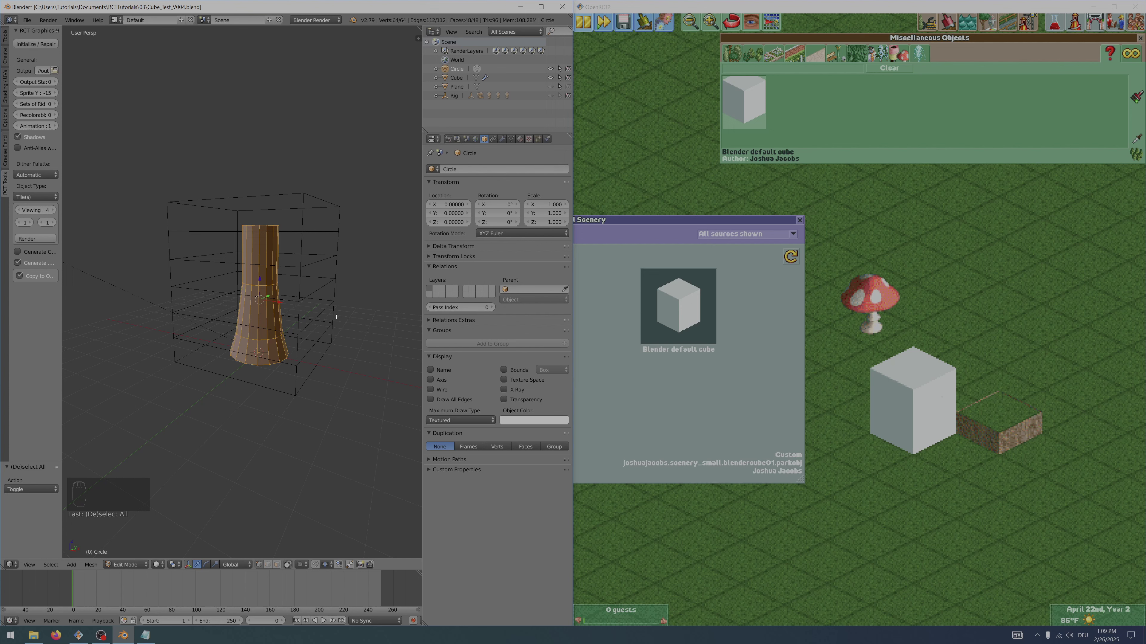
middle_drag(336, 317, 304, 253)
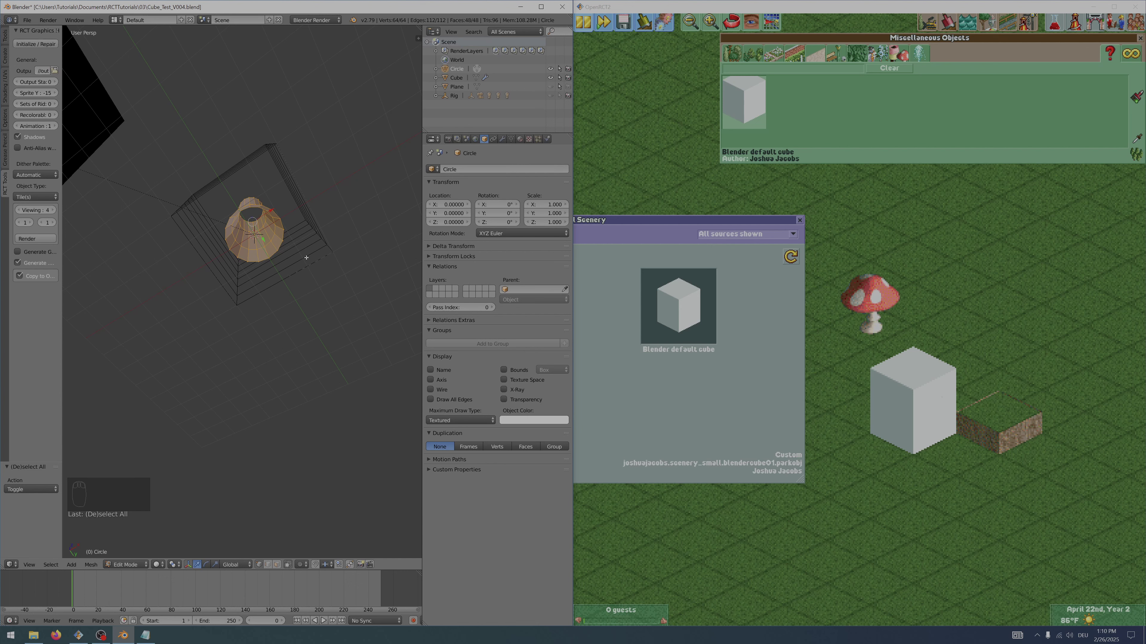
middle_drag(307, 257, 294, 289)
key(ctrl+n)
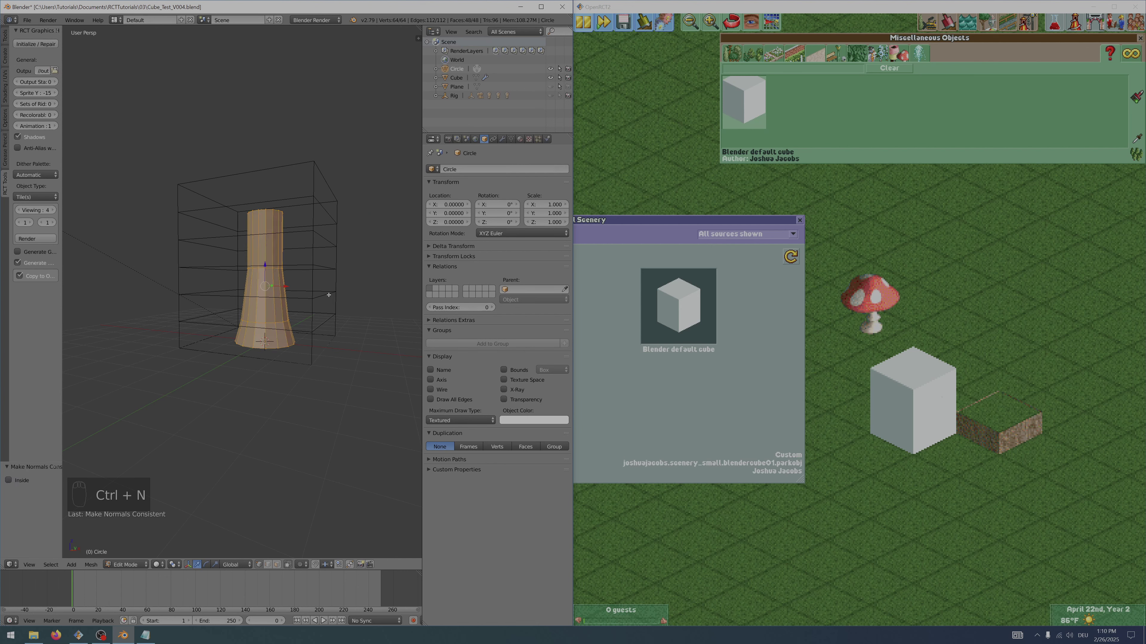
mouse_move(328, 294)
middle_down()
mouse_move(323, 324)
mouse_move(324, 298)
mouse_move(325, 310)
middle_up()
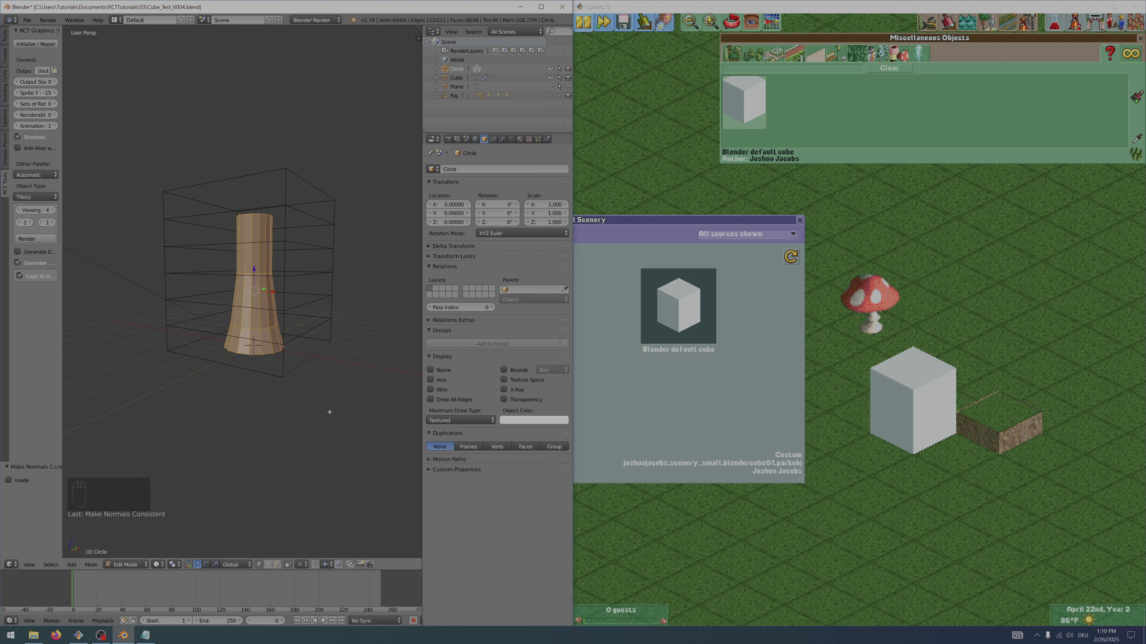
- Scale the whole stem mesh to 0.7 around the 3D cursor and return to Object Mode
key(period)
key(s)
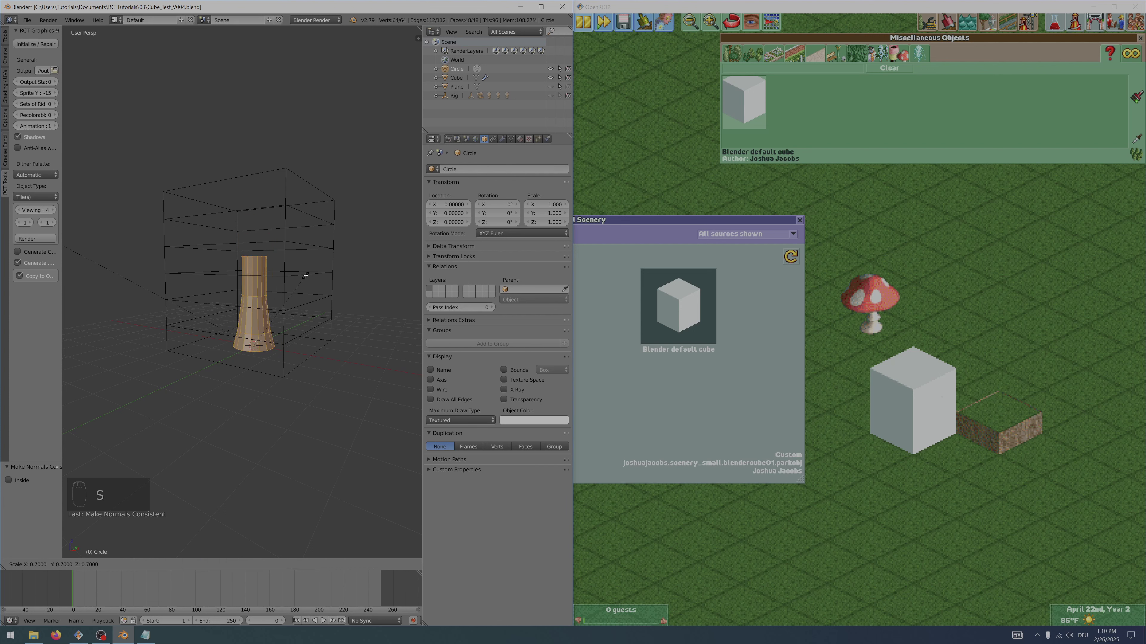
click(306, 275)
key(comma)
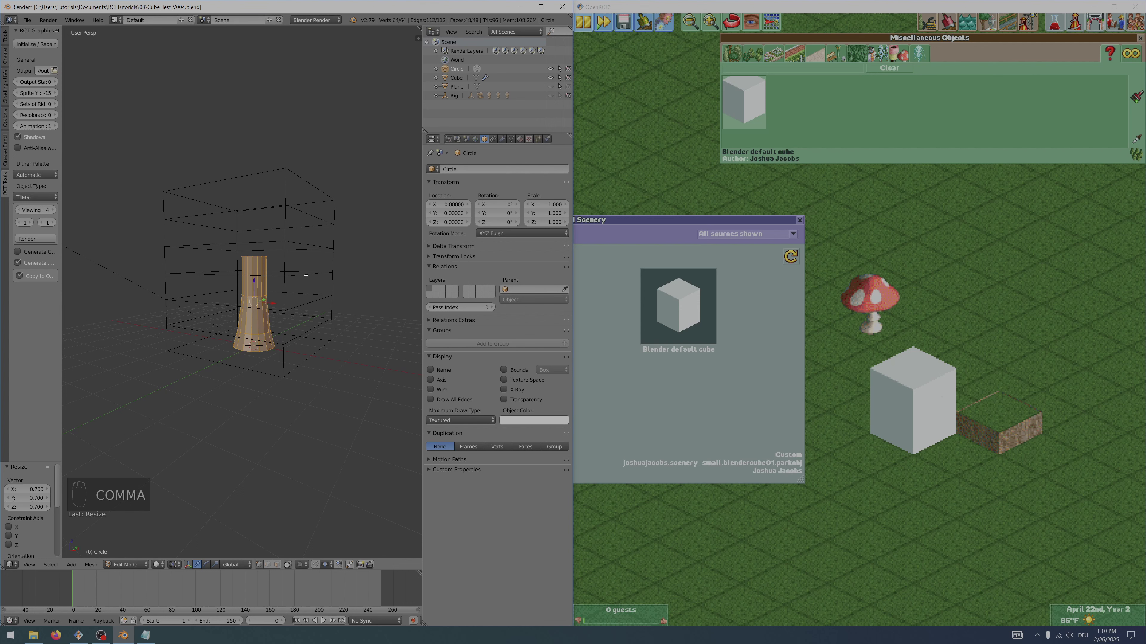
middle_drag(308, 314, 297, 335)
key(Tab)
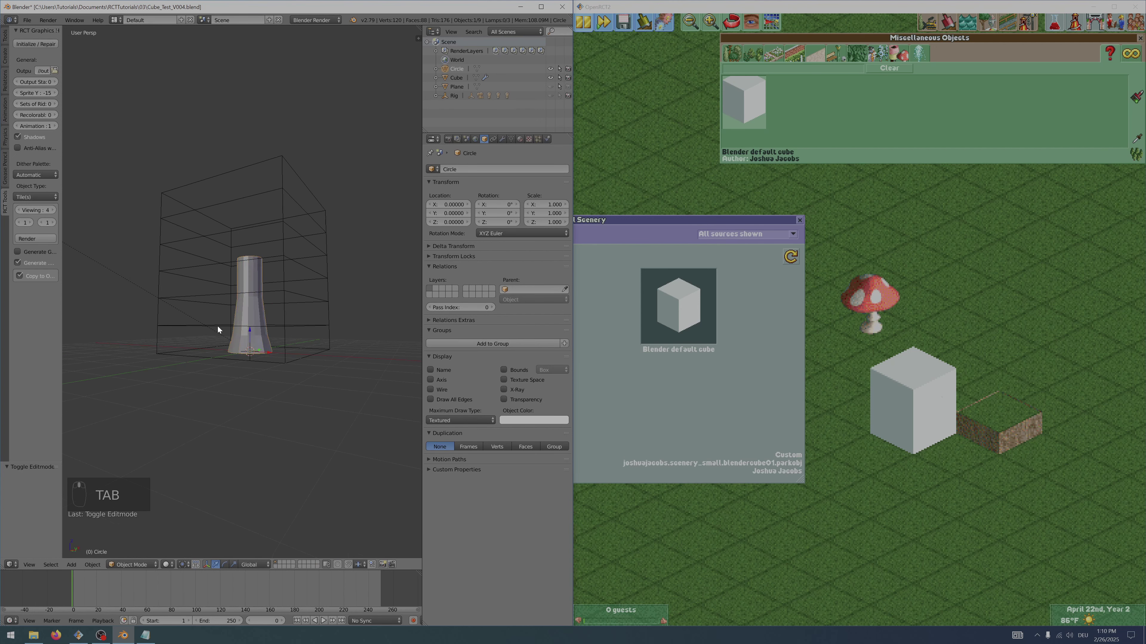
middle_drag(217, 326, 200, 346)
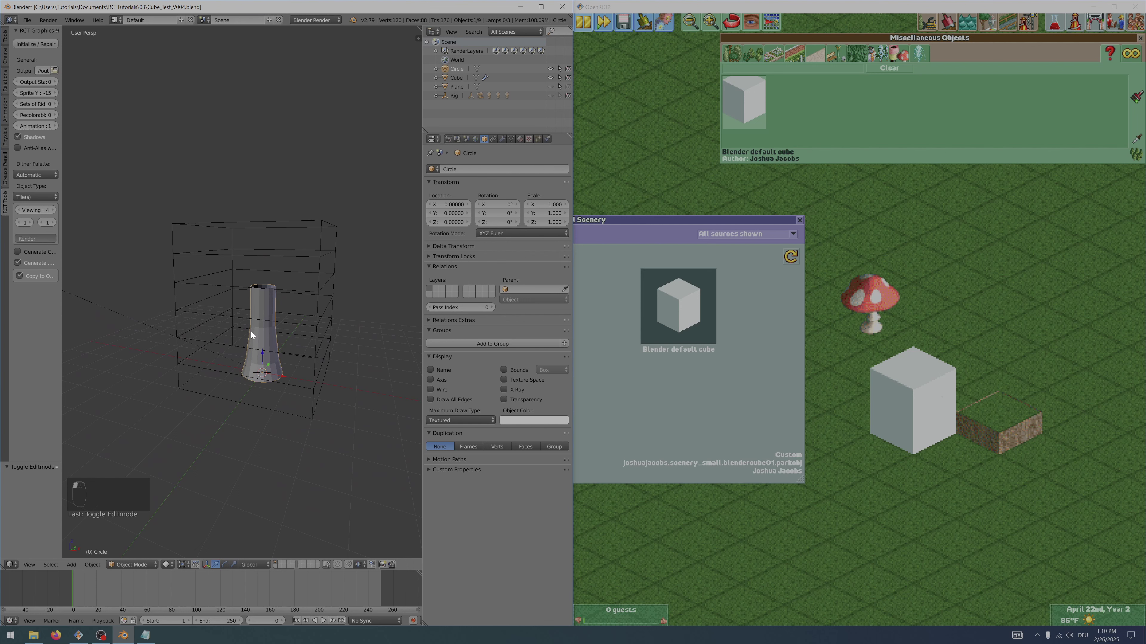
- Shift OpenRCT2's Object Selection window across the park, and select the wireframe height guide cube in Blender
click(677, 383)
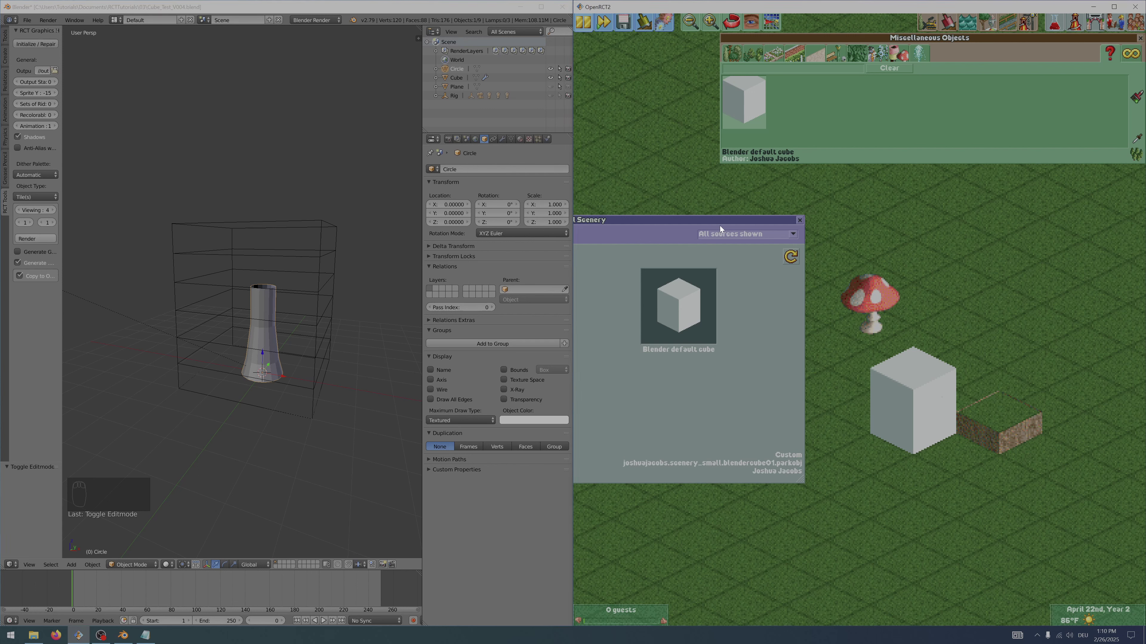
drag(719, 224, 928, 212)
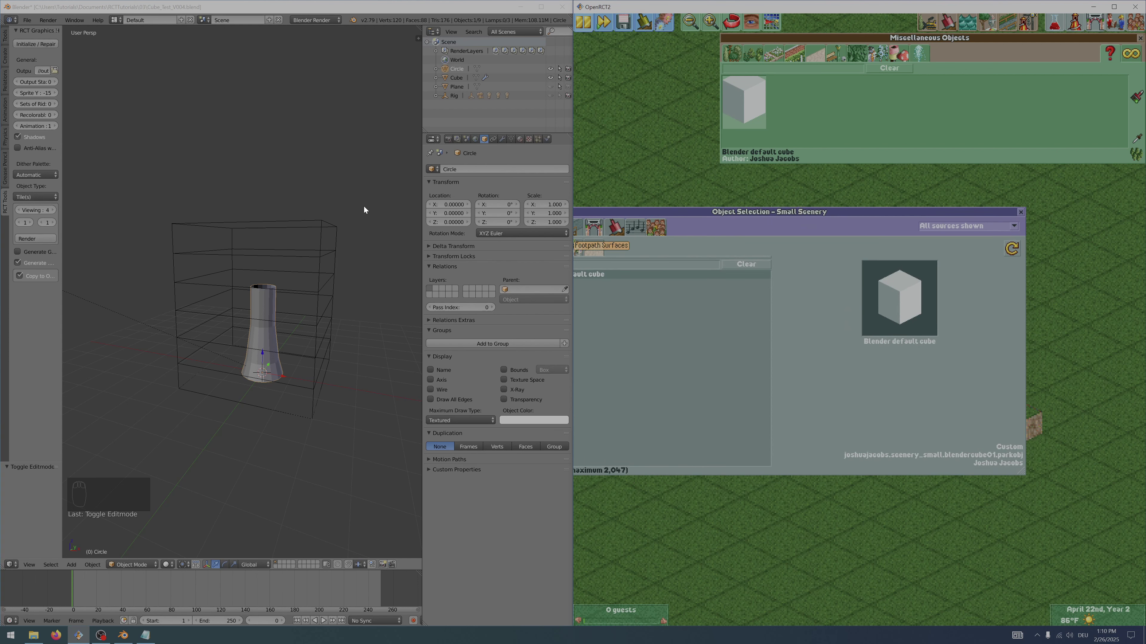
right_click(334, 221)
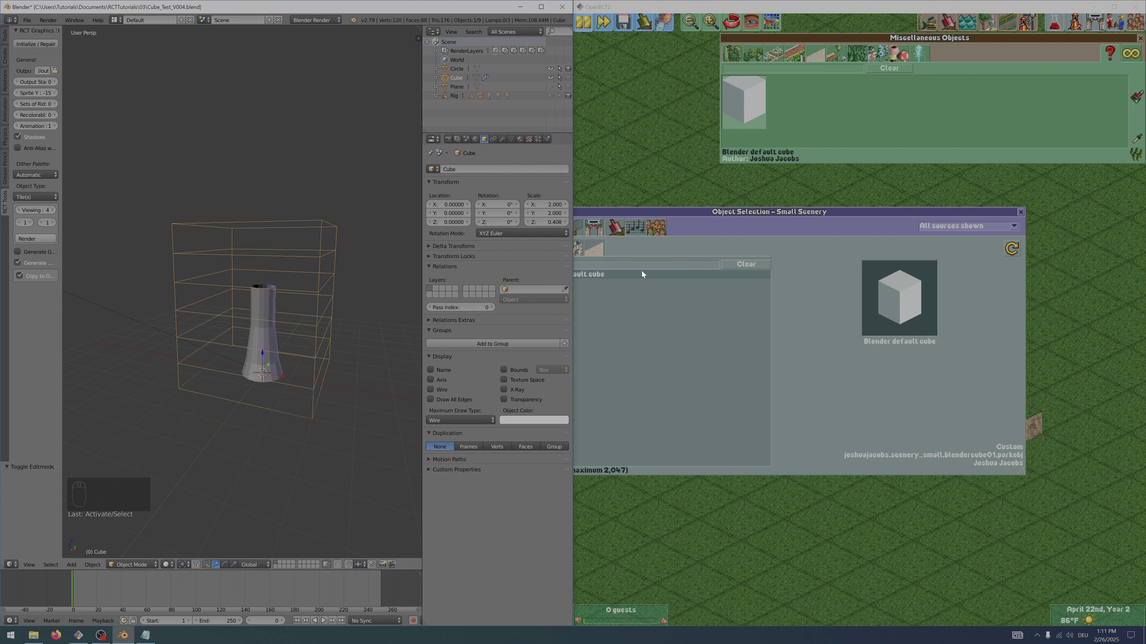
- In OpenRCT2, move the Object Selection window clear of the placed scenery and reload the custom object
click(925, 213)
drag(858, 218, 636, 233)
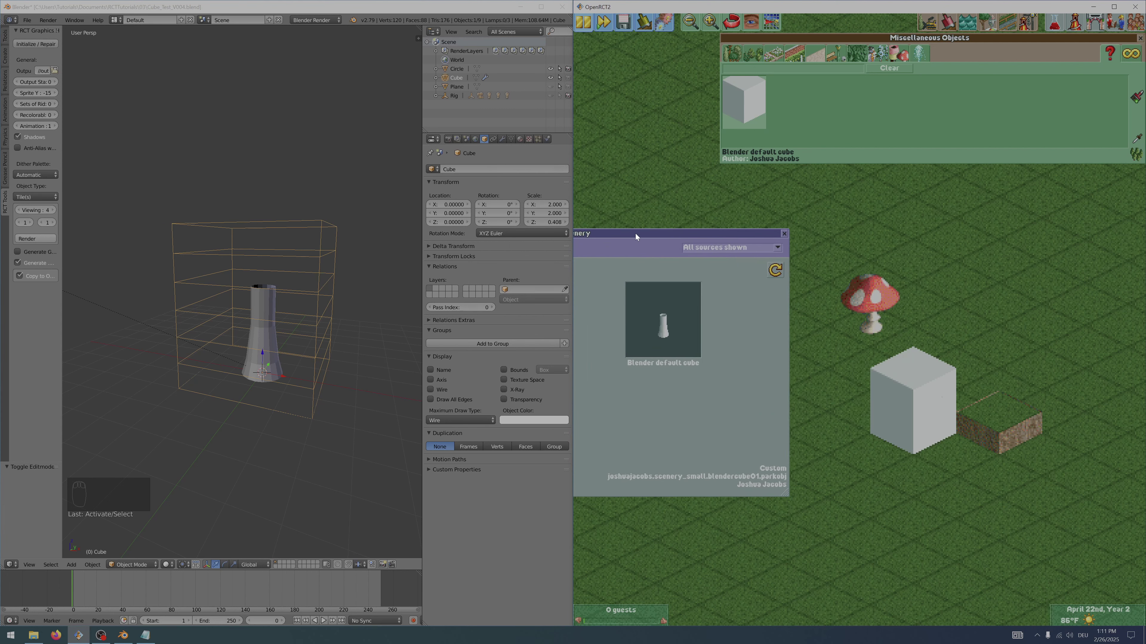
click(776, 270)
right_drag(898, 348, 902, 347)
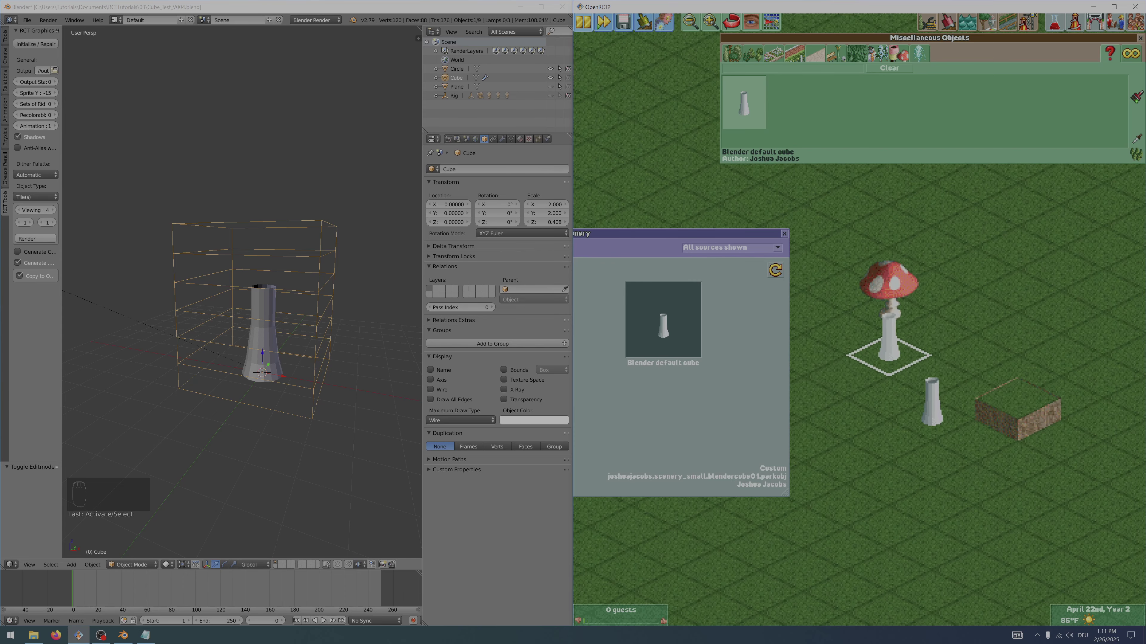
- Disable clearance checks and place the custom stem object on the toadstool's tile
click(907, 312)
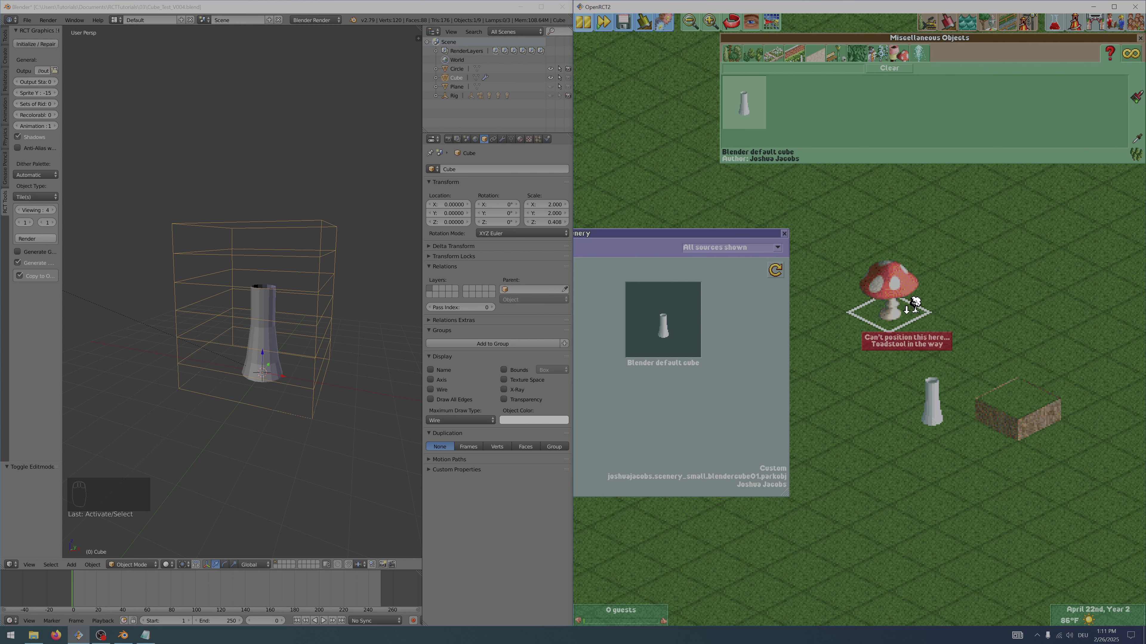
click(663, 22)
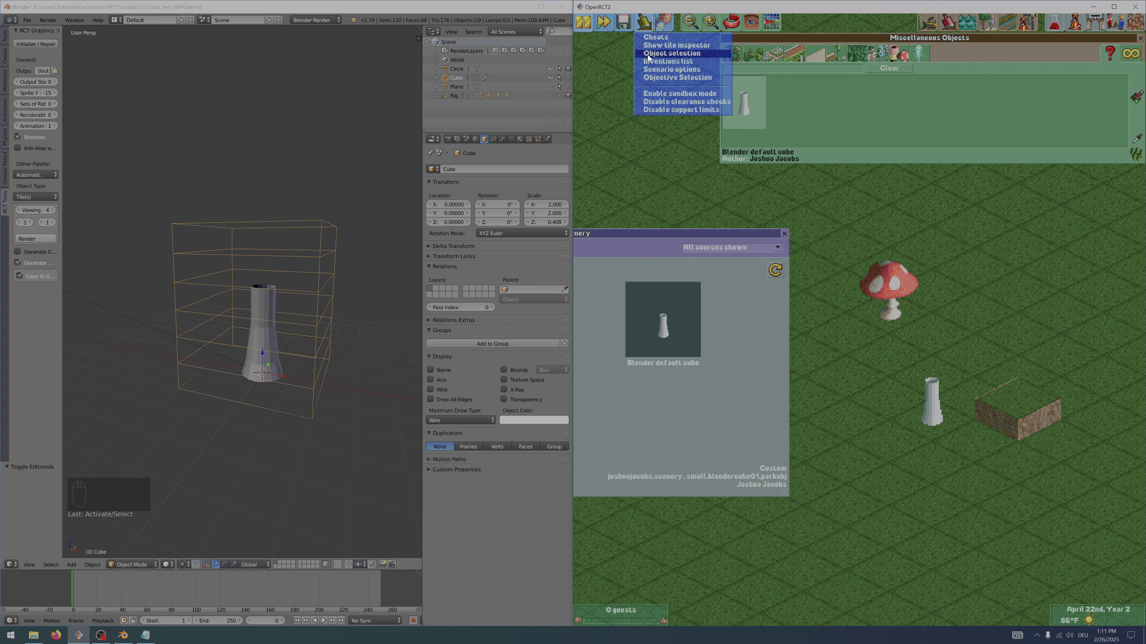
click(658, 102)
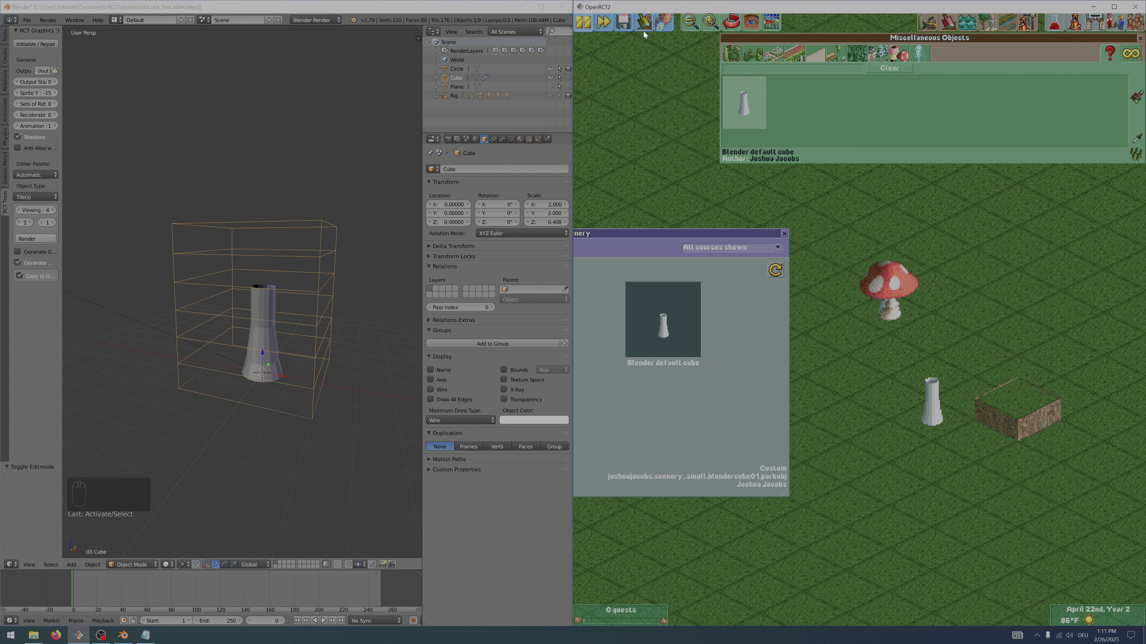
- Use the tile inspector to move the Toadstool above the Blender default cube in the tile's element order
click(662, 23)
click(658, 45)
click(886, 310)
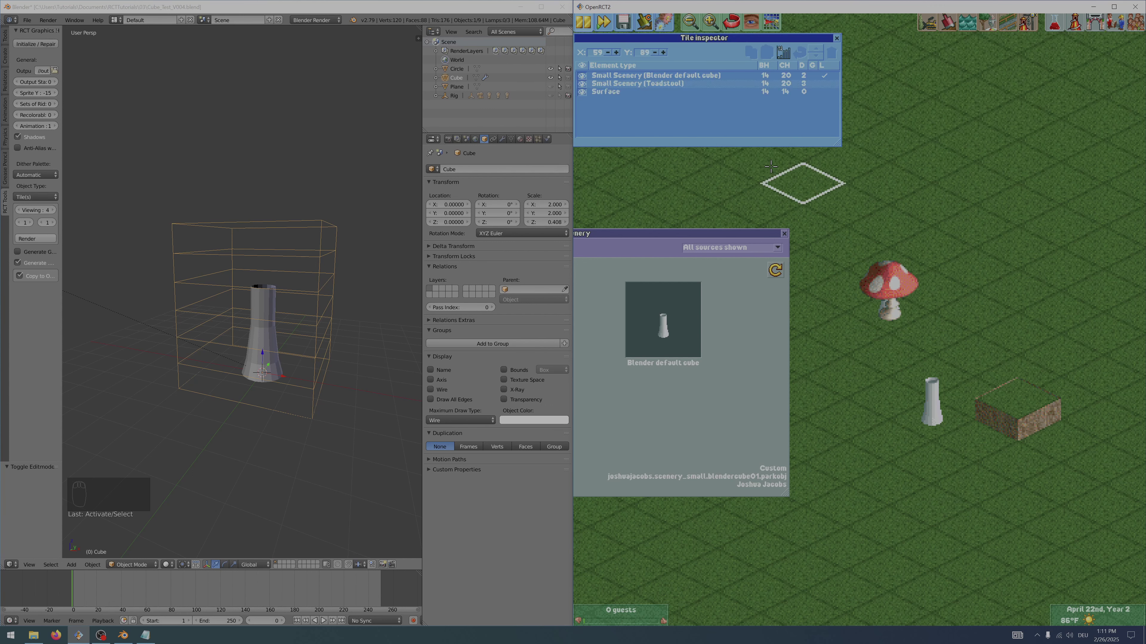
click(698, 83)
click(815, 51)
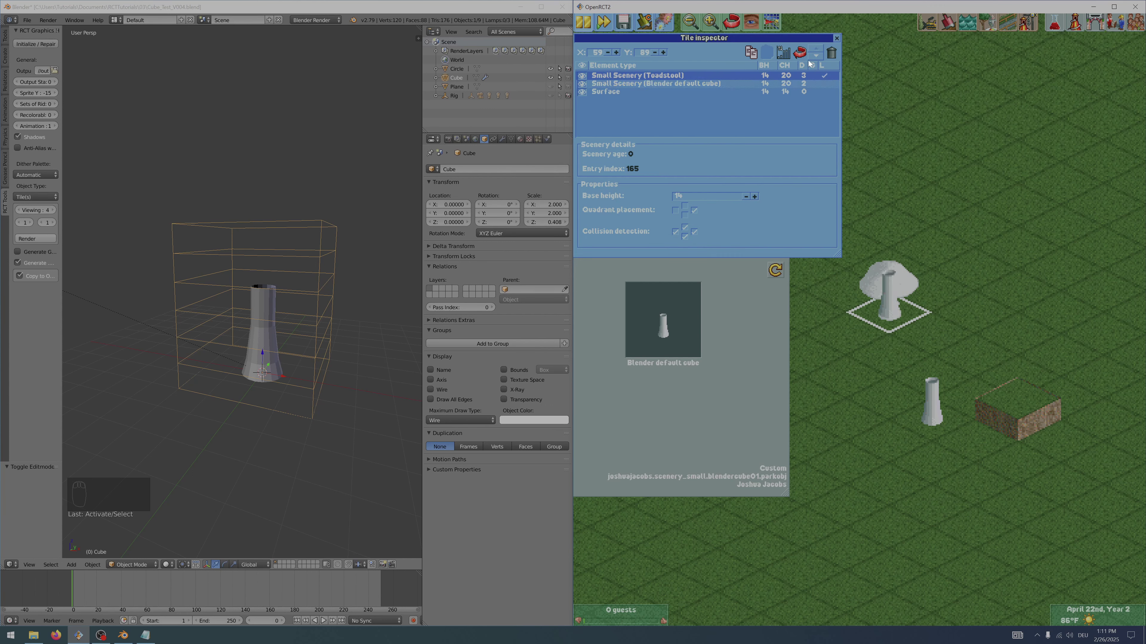
click(837, 37)
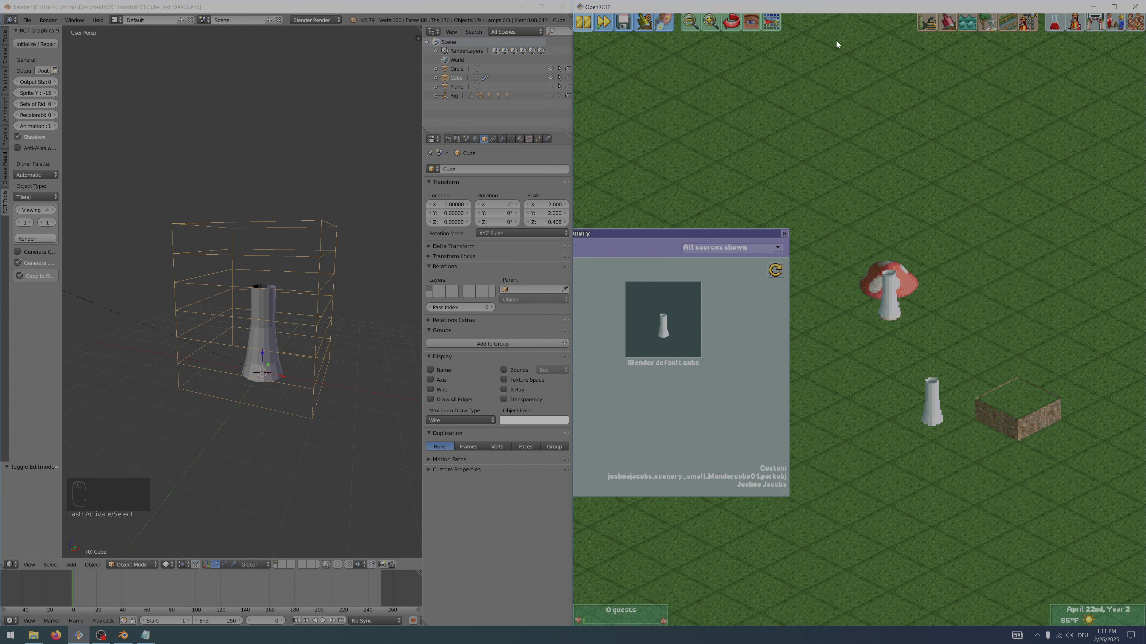
- In Blender, scale the whole stem mesh to about 0.62 around the 3D cursor and return to Object Mode
right_click(273, 305)
shift+middle_drag(319, 307, 333, 287)
scroll(346, 280, up, 3)
key(Tab)
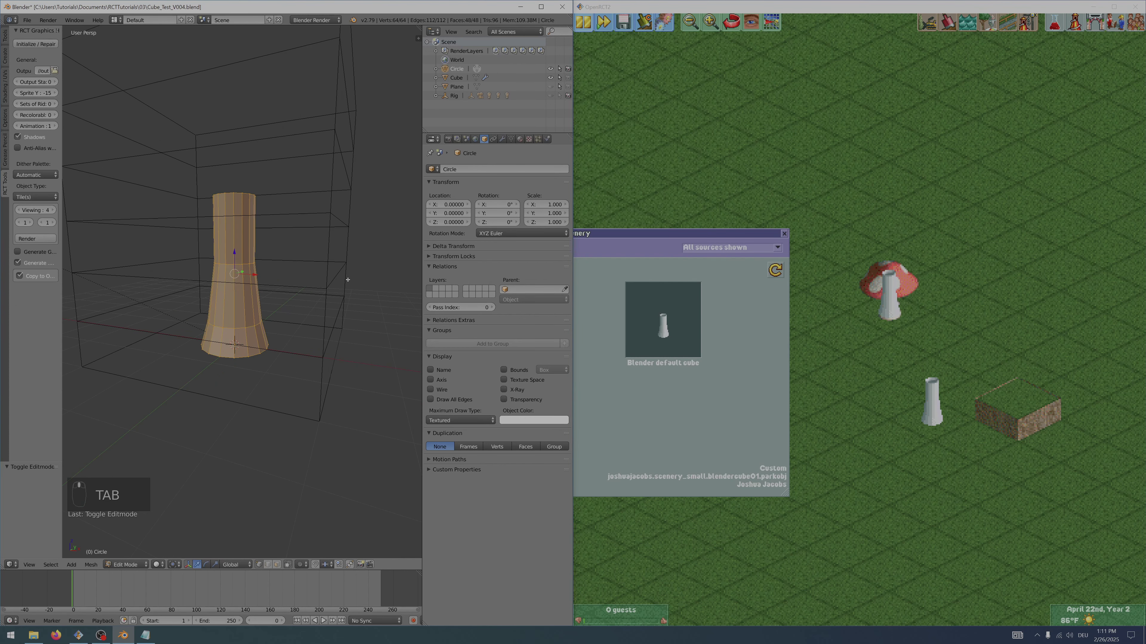
key(period)
key(s)
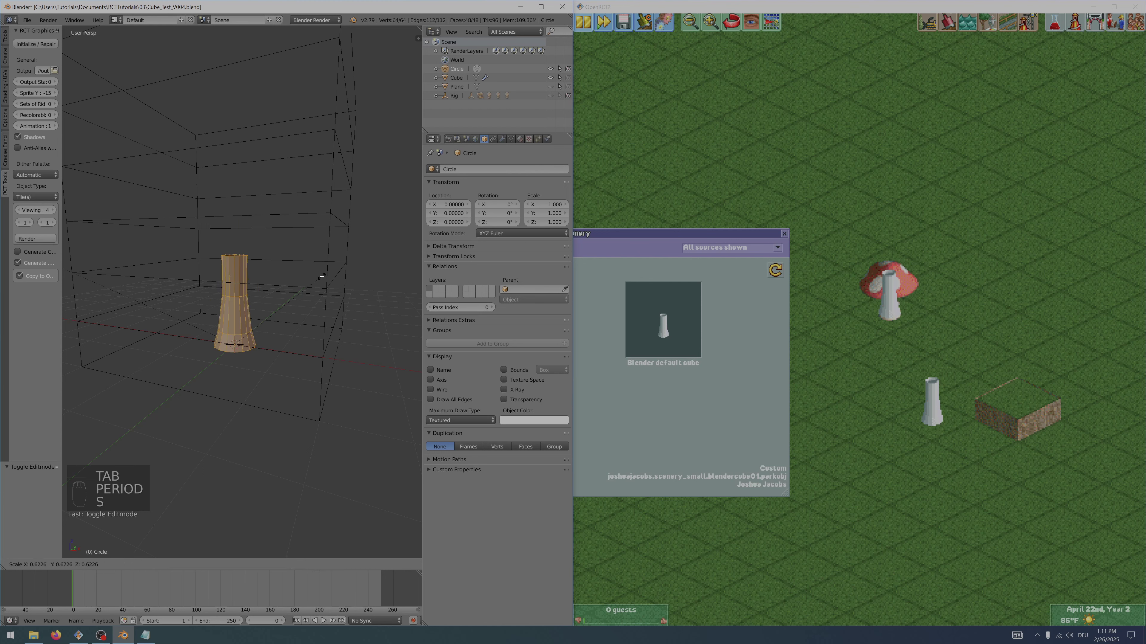
click(248, 266)
key(Tab)
- Render the resized stem and reload the custom object in OpenRCT2 to compare it with the toadstool
click(53, 238)
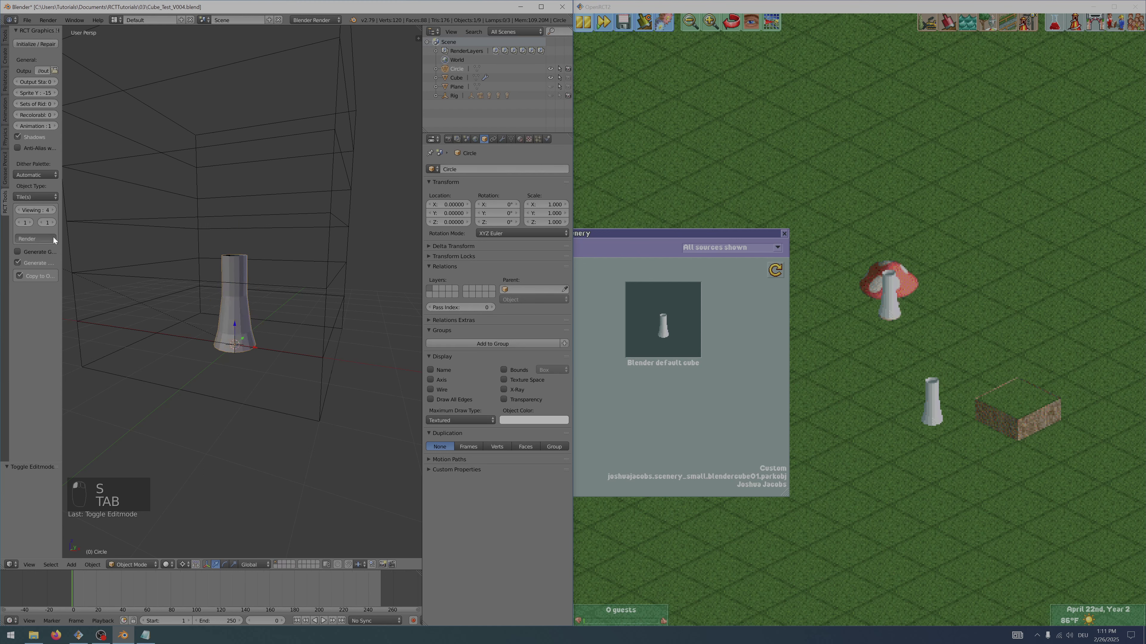
click(591, 388)
click(775, 270)
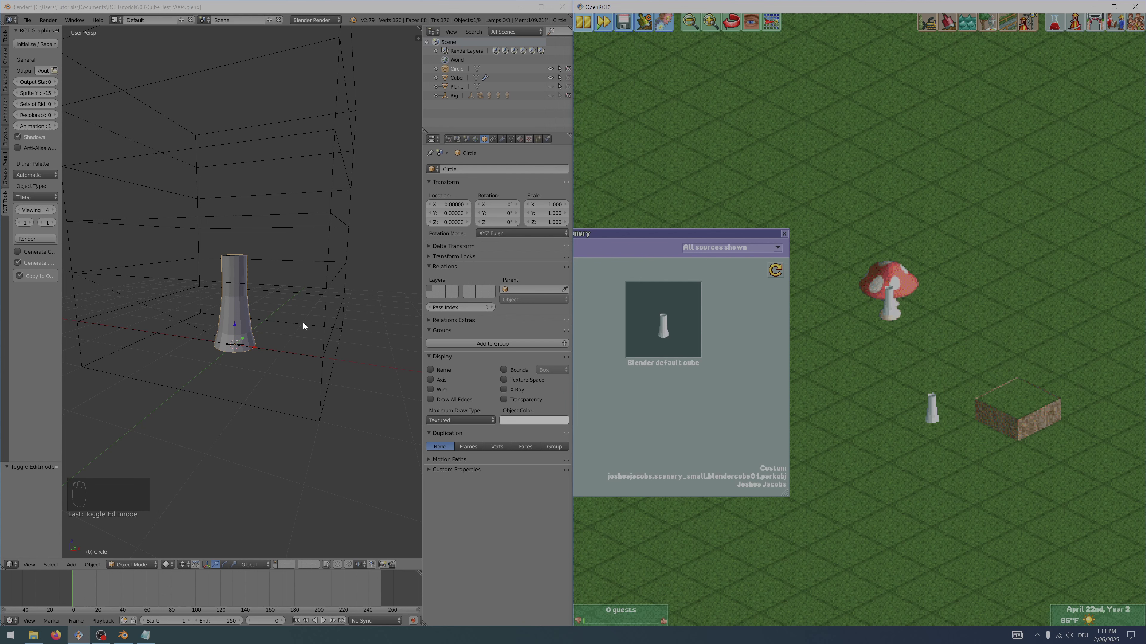
middle_drag(302, 322, 282, 329)
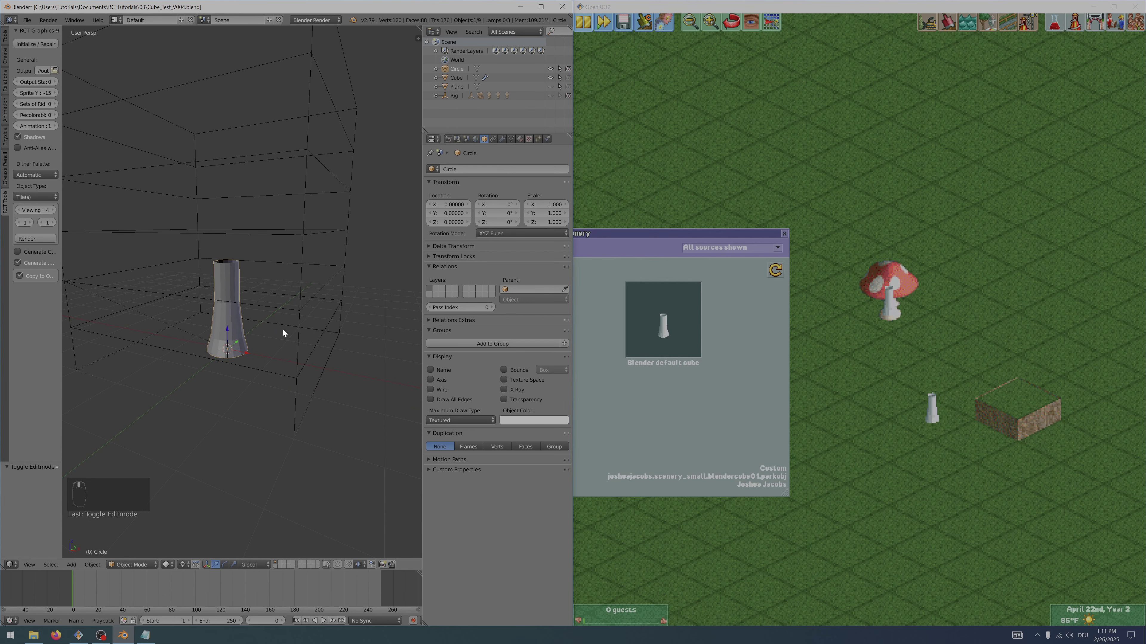
- In Edit Mode, extrude the stem's top edge loop in place
key(Tab)
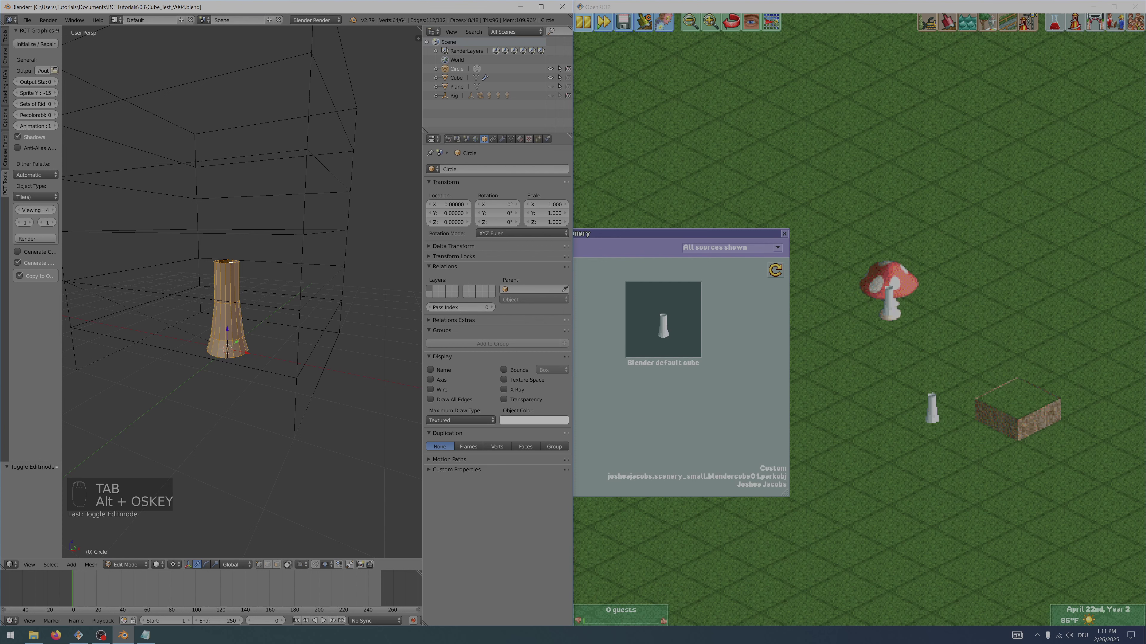
alt+right_click(231, 262)
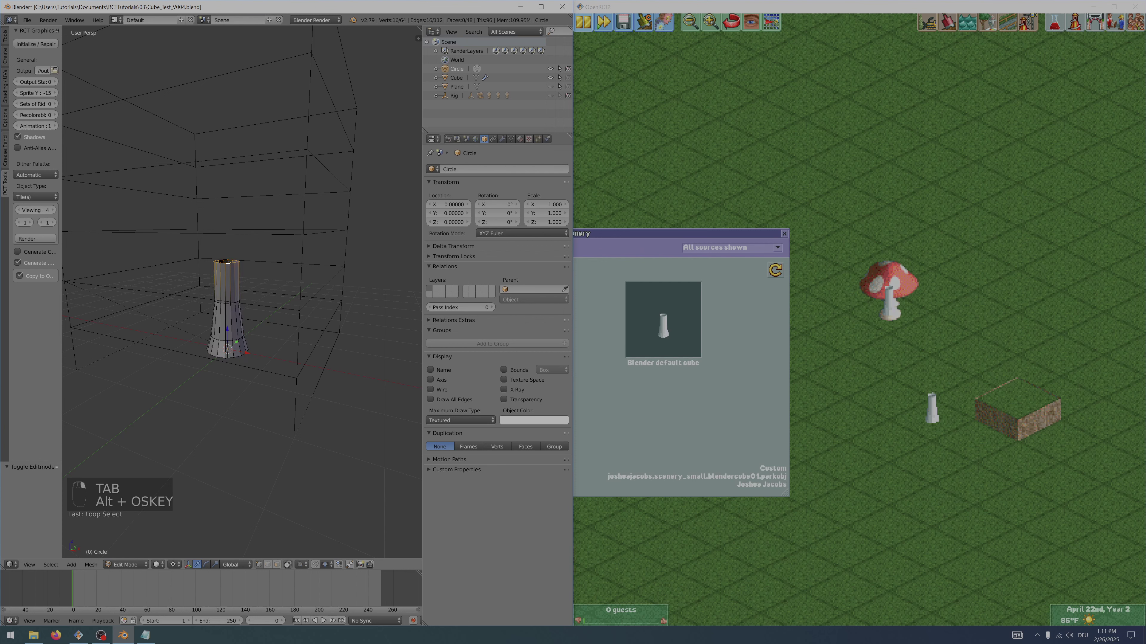
key(e)
right_click(252, 279)
key(s)
right_click(88, 361)
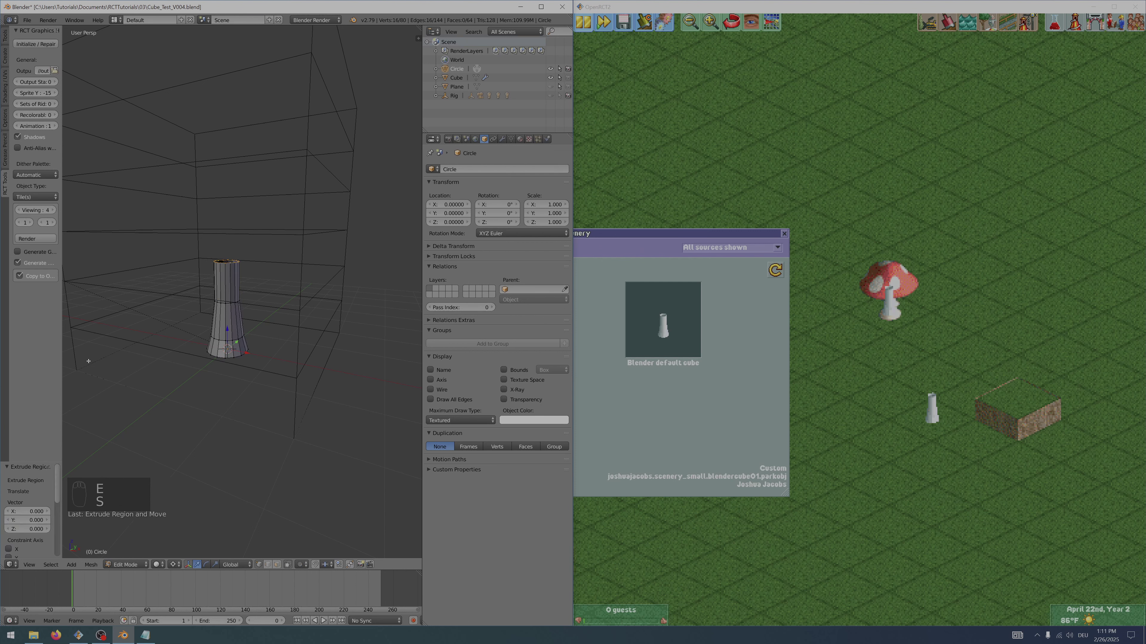
- Pivot around the selection's bounding box center and scale the new loop outward into a wide flat disc for the cap's underside
key(comma)
key(s)
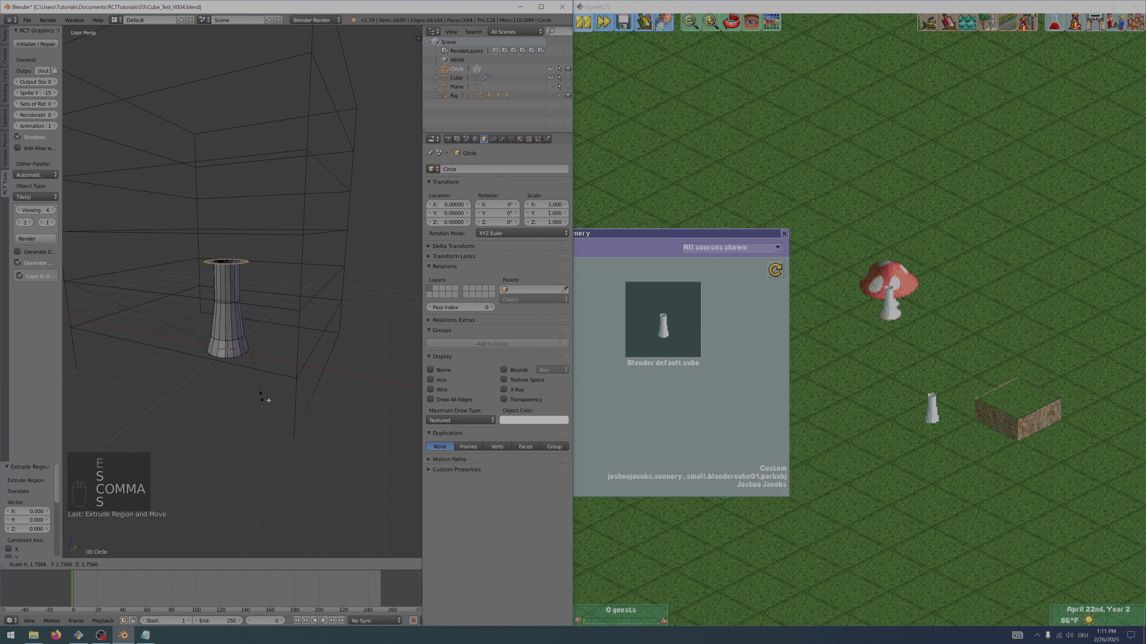
click(162, 90)
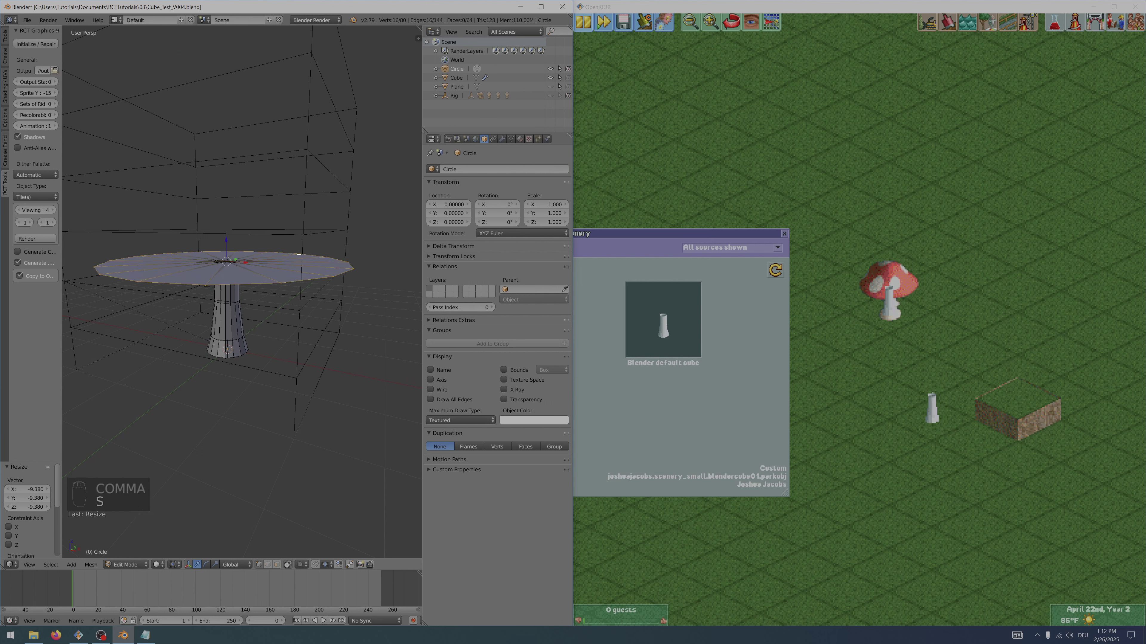
middle_drag(280, 222, 286, 240)
key(s)
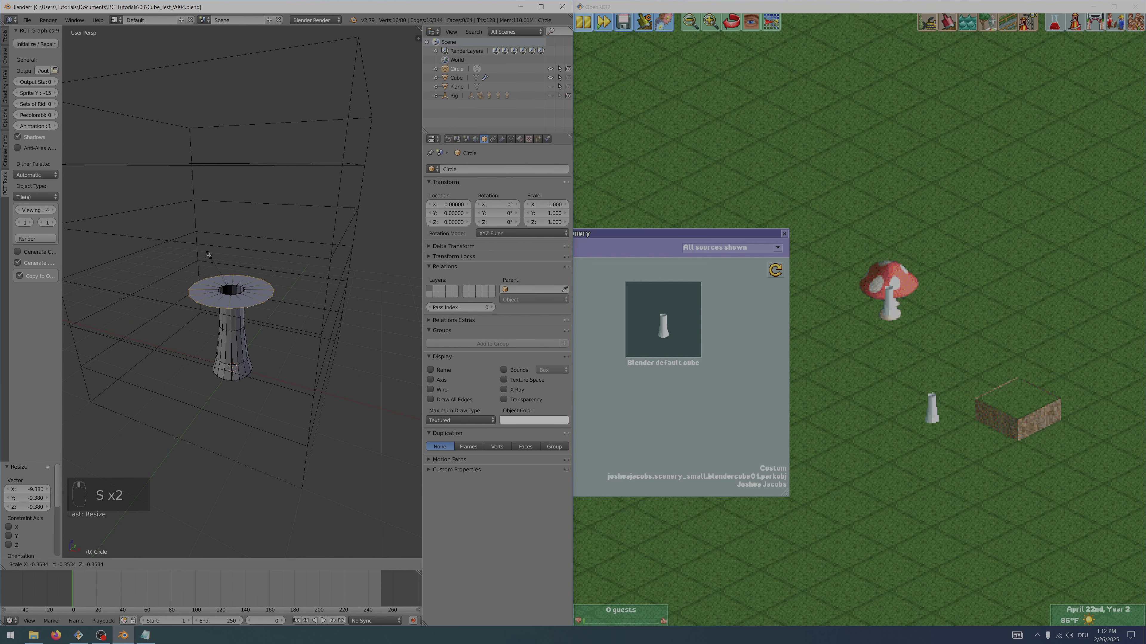
click(179, 236)
- Extrude the disc's outer edge upward about 0.32 along Z and scale the new rim to 1.147
key(e)
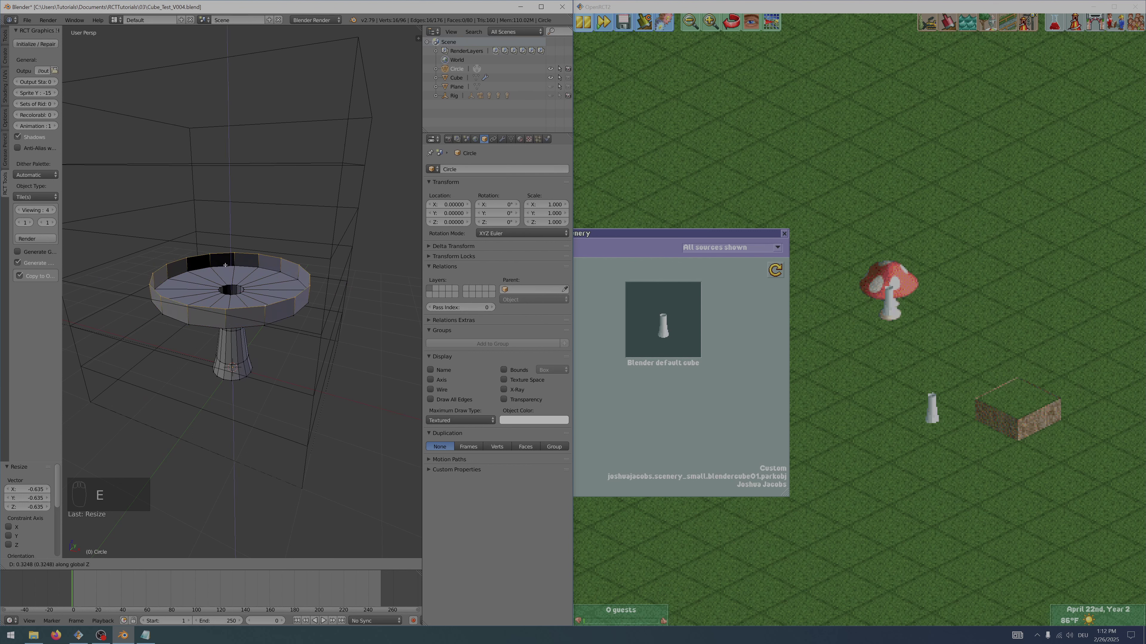
click(259, 298)
key(s)
click(266, 303)
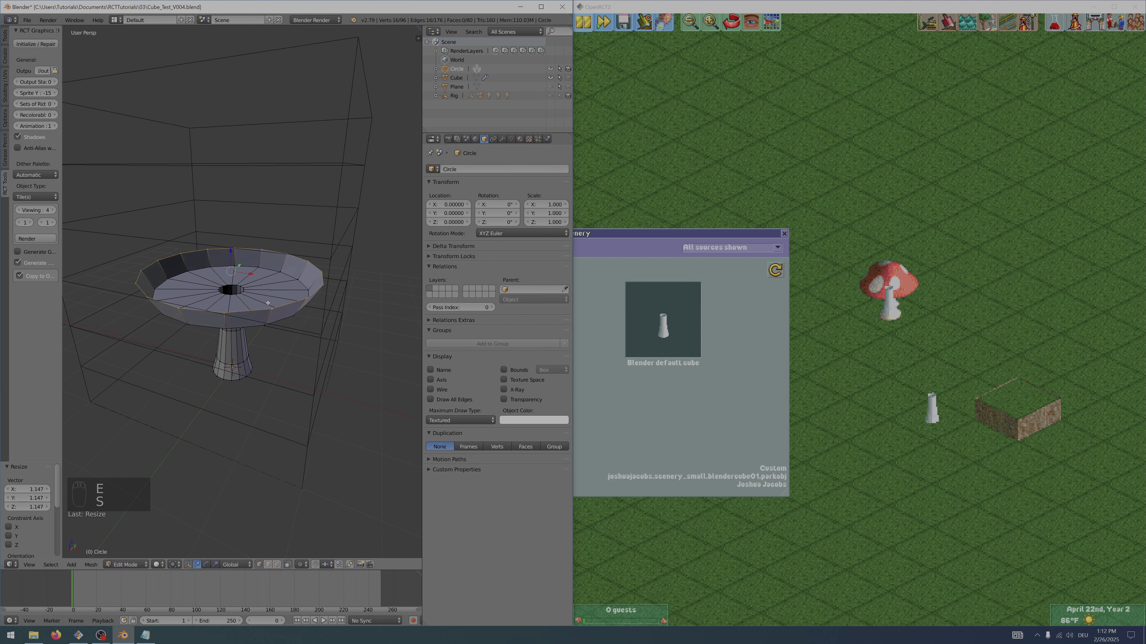
- Extrude the cap's rim in place, scale it inward to 0.582 and raise it about 0.61 along Z
key(e)
right_click(263, 297)
key(s)
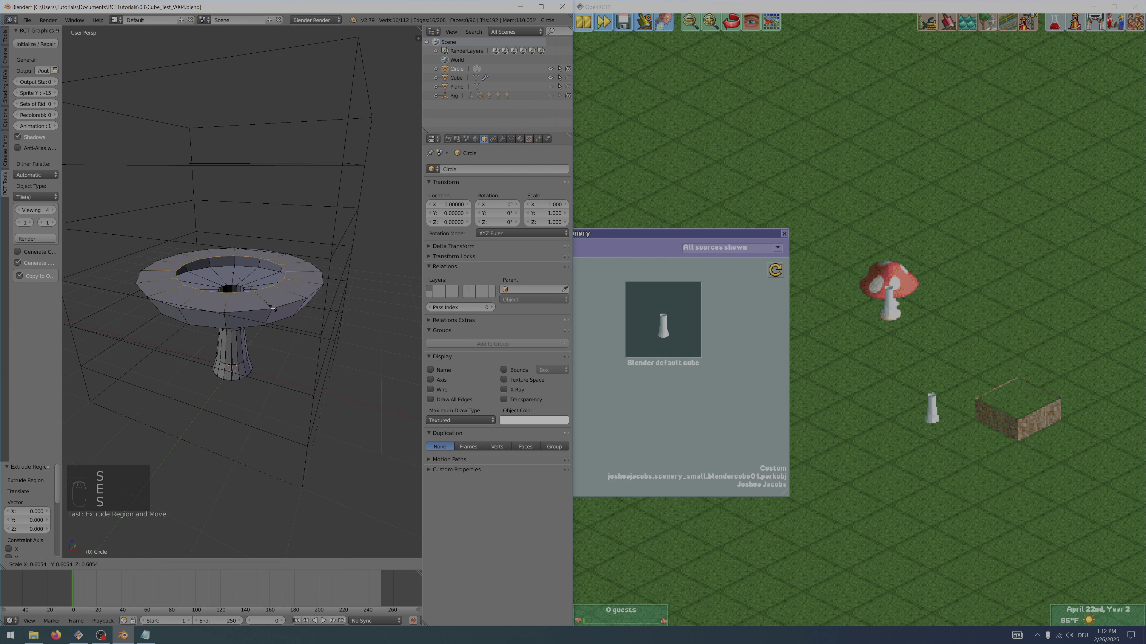
click(246, 284)
- Extrude the cap's upper loop again, scale it inward to 0.45 and raise it about 0.62 along Z
key(e)
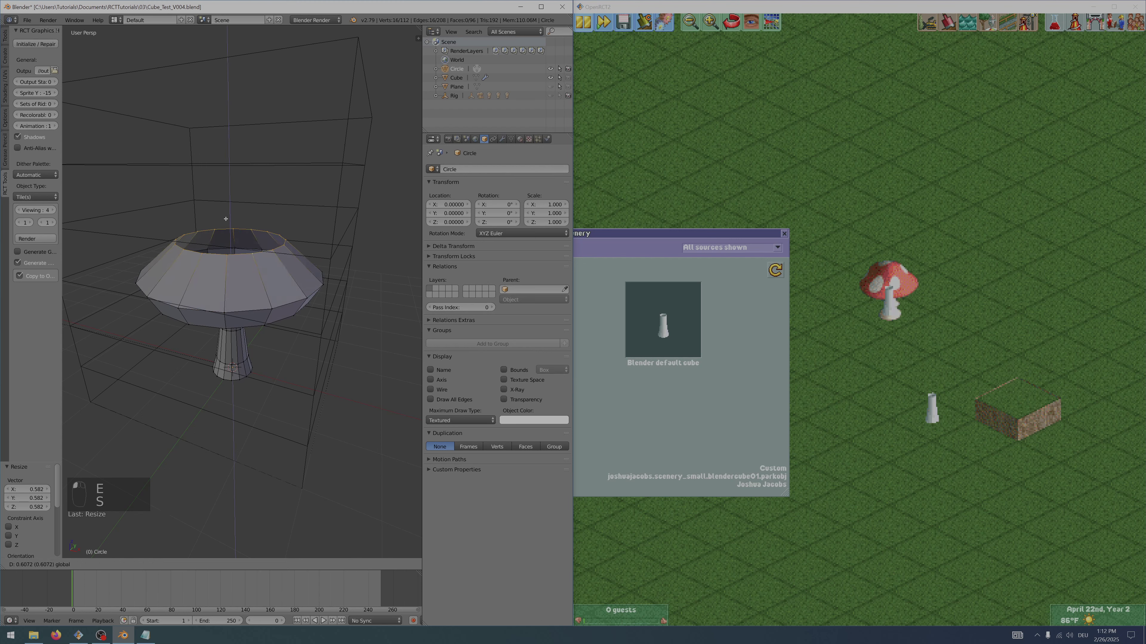
right_click(303, 274)
key(s)
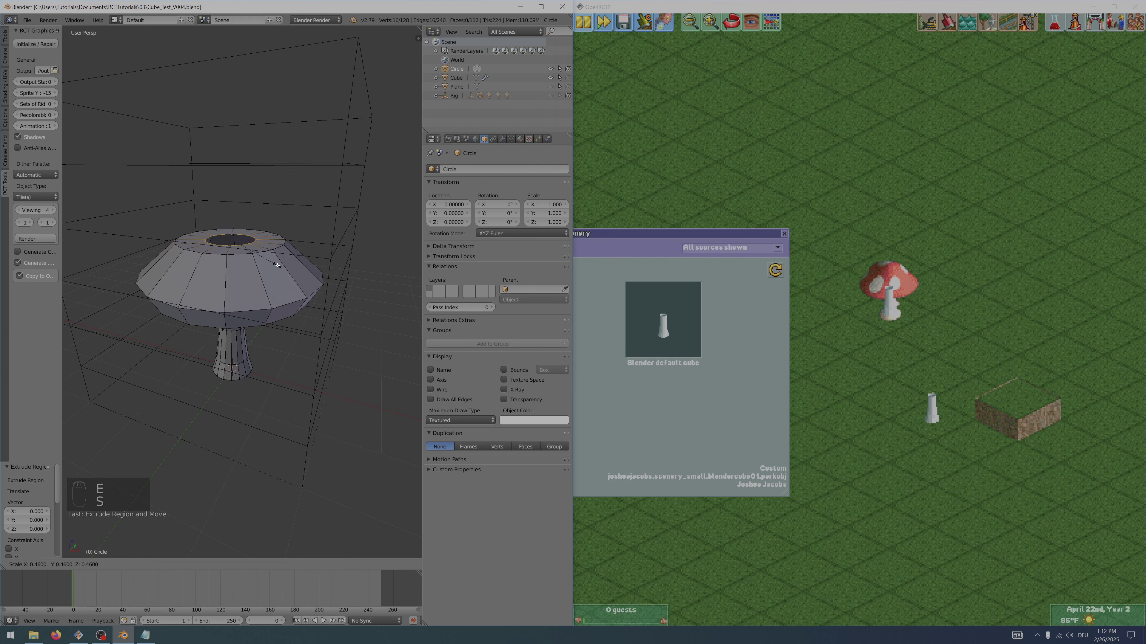
click(235, 208)
key(e)
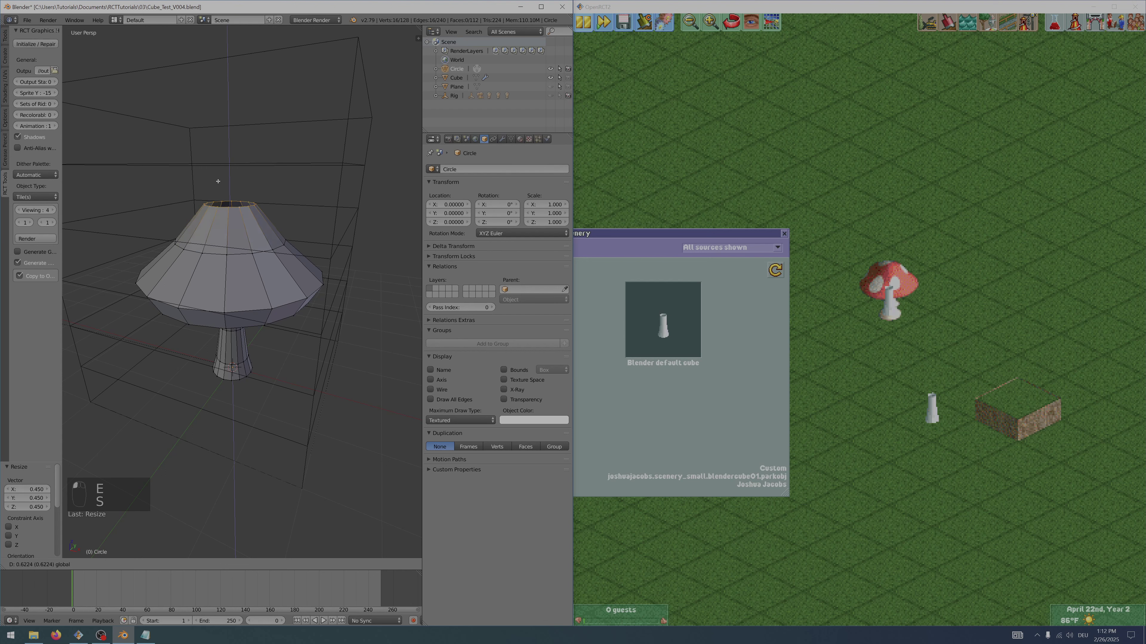
drag(218, 182, 218, 183)
- Extrude the cap's top loop inward once more and merge its vertices at center to close the opening
key(e)
right_click(295, 204)
key(s)
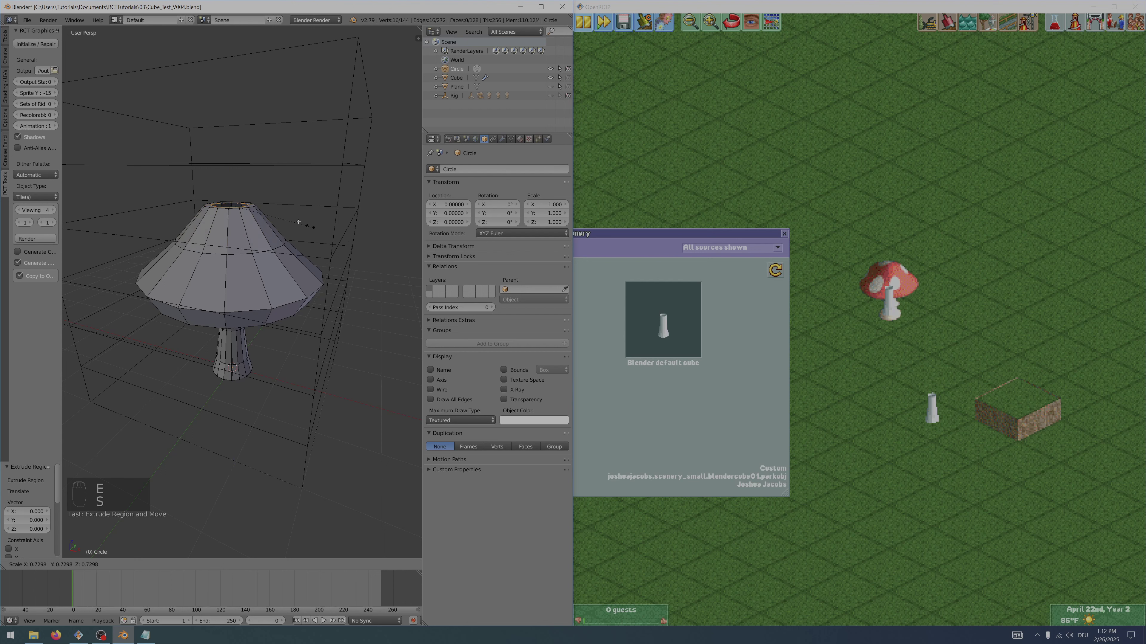
click(277, 222)
key(m)
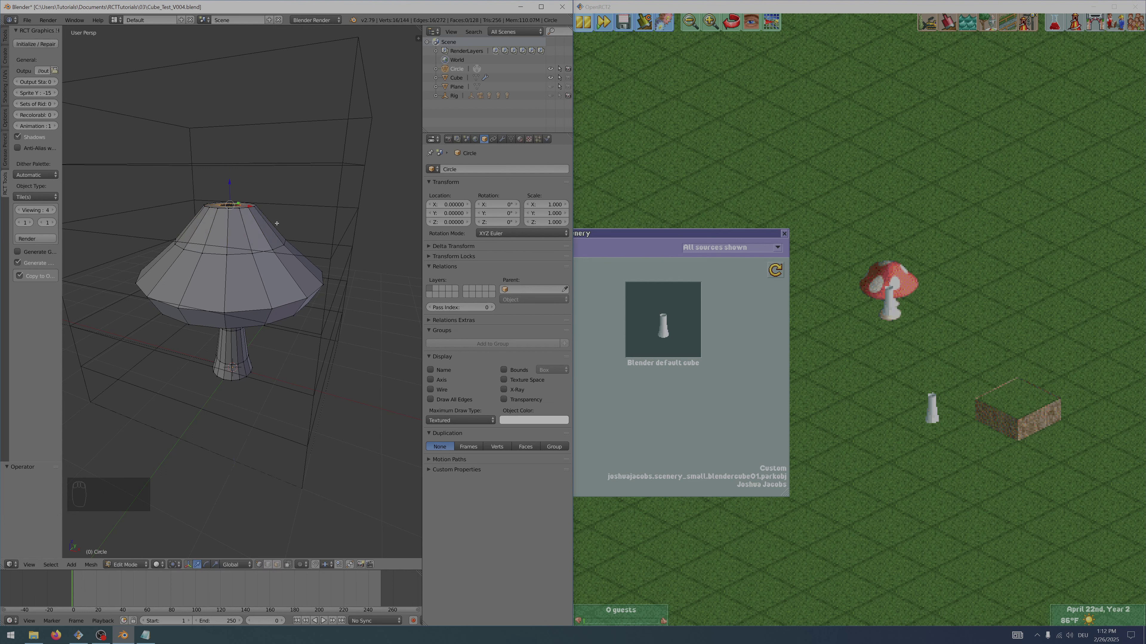
key(alt+m)
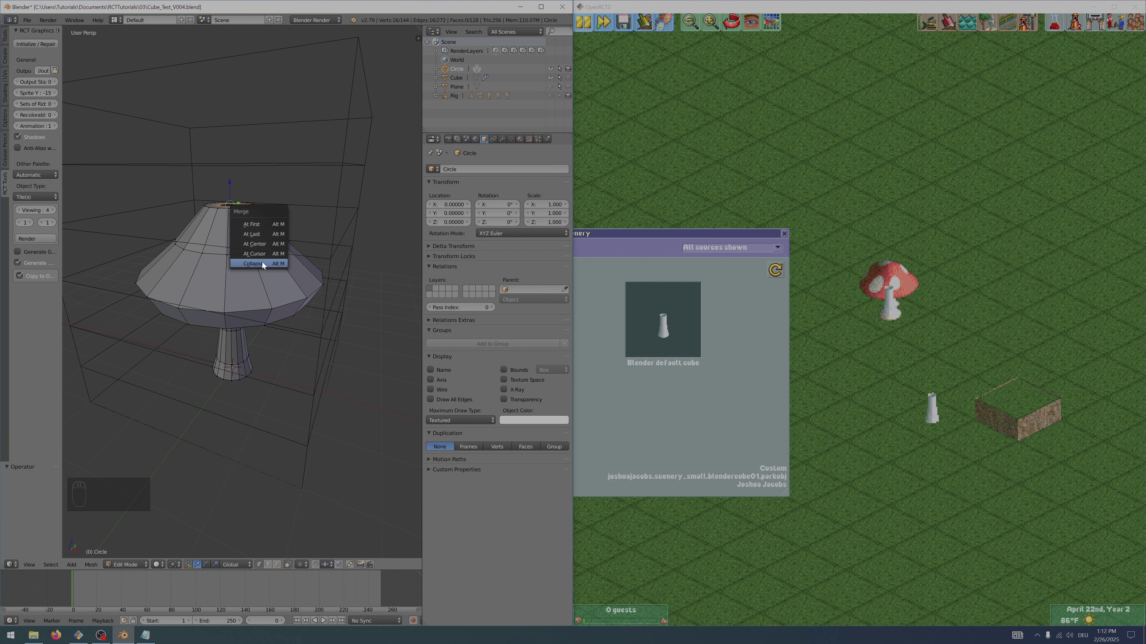
click(264, 246)
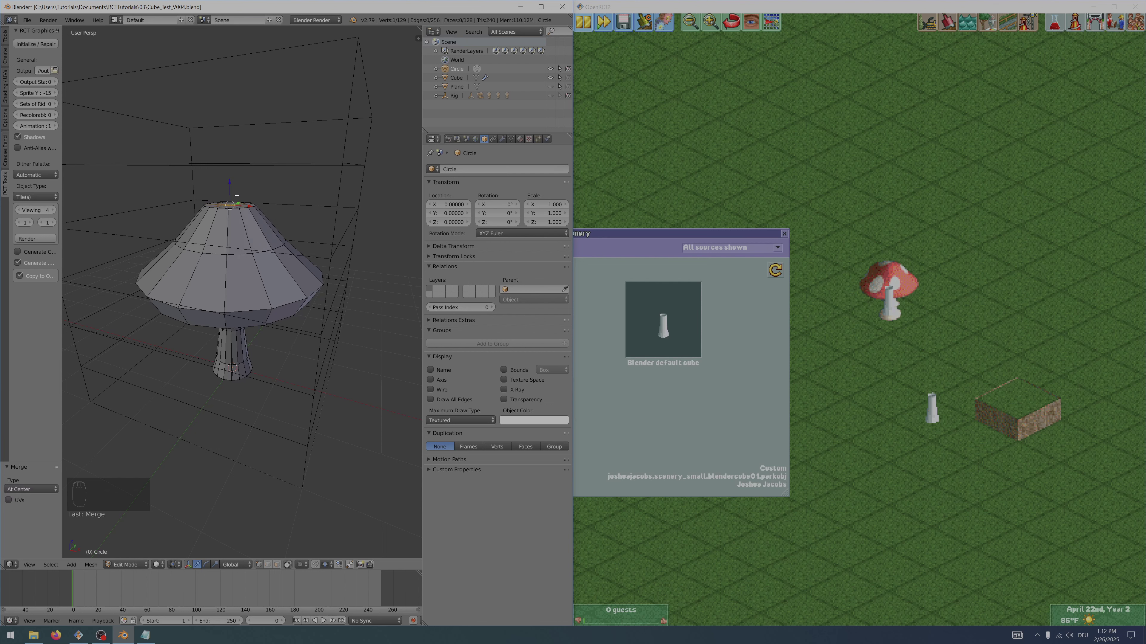
- Raise the merged tip vertex about 0.264 along Z and return to Object Mode
key(g)
key(z)
click(289, 226)
middle_drag(289, 227, 321, 258)
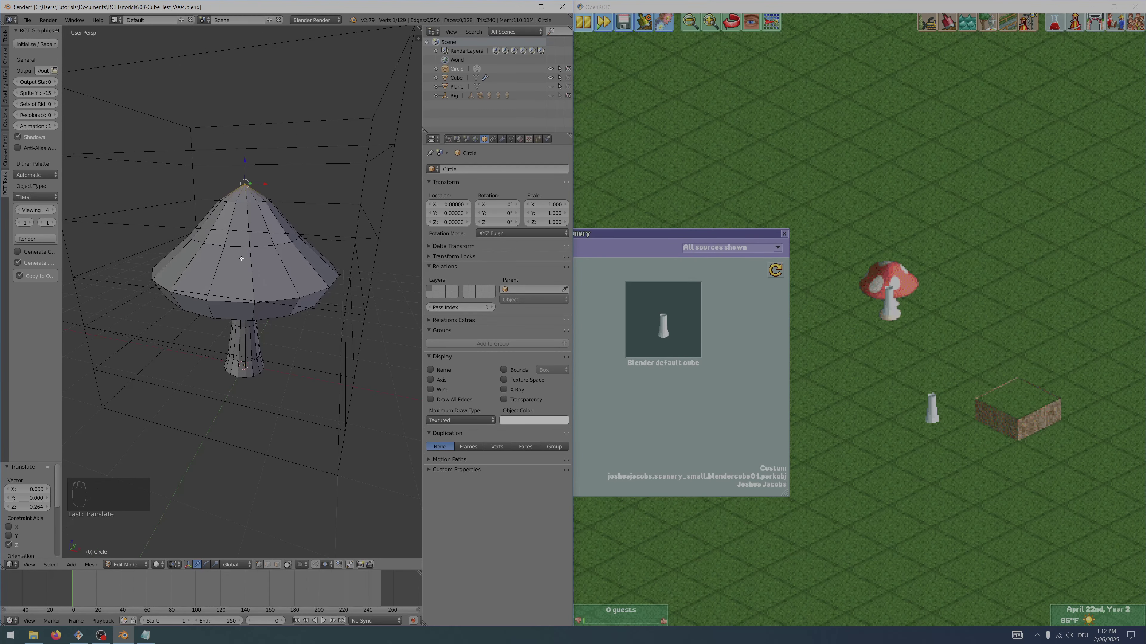
key(Tab)
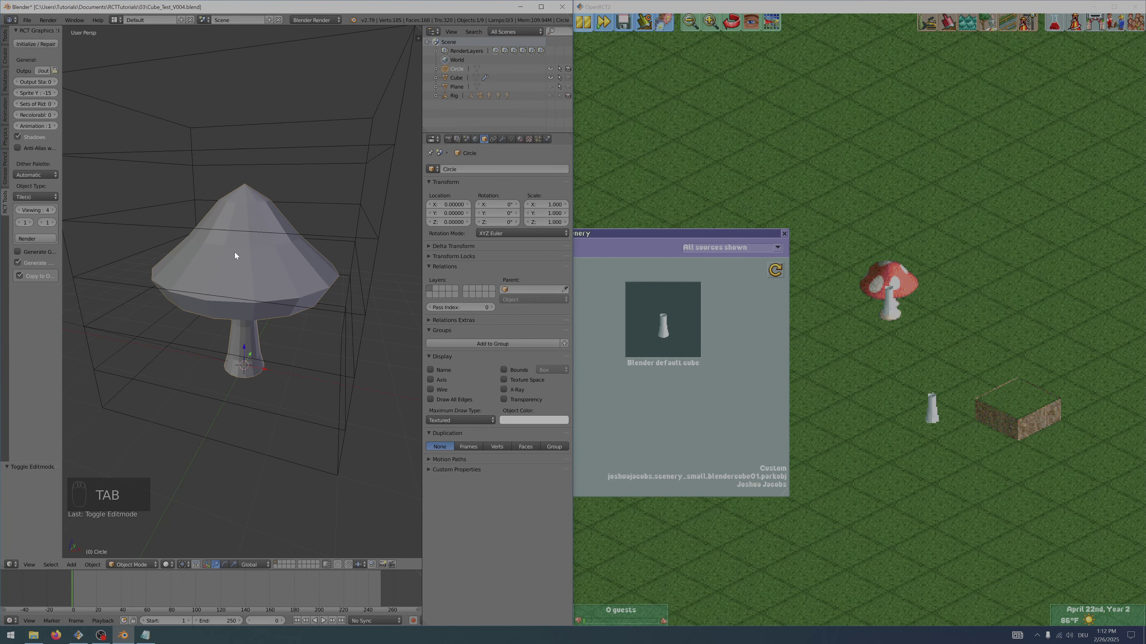
- Render the mushroom with its cap and reload the custom object in OpenRCT2 to compare it with the toadstool
click(44, 239)
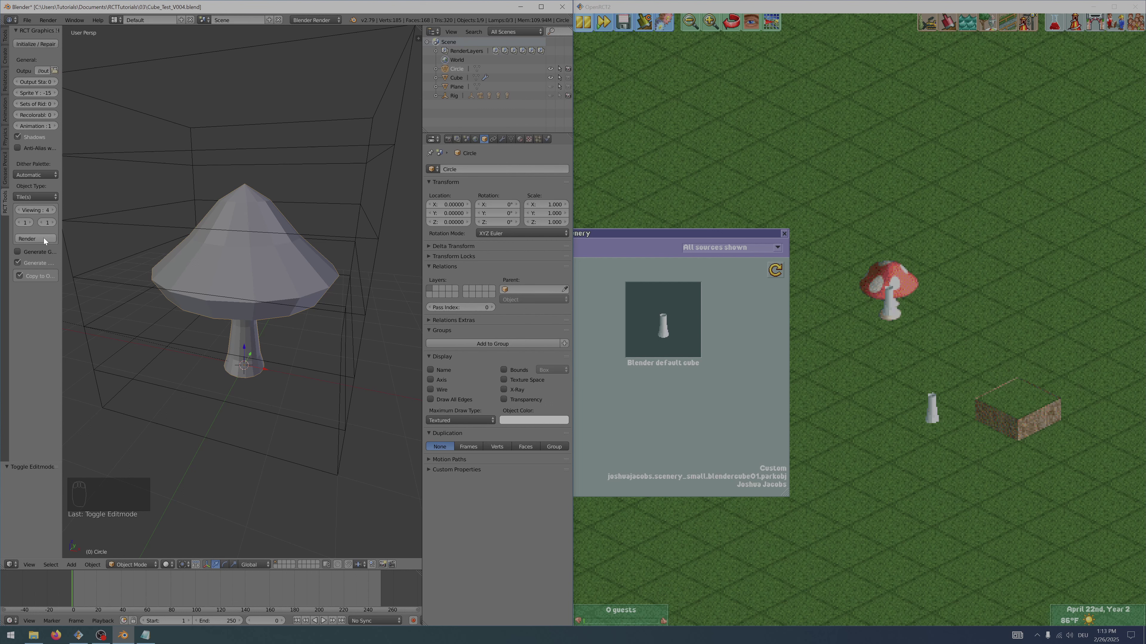
click(619, 384)
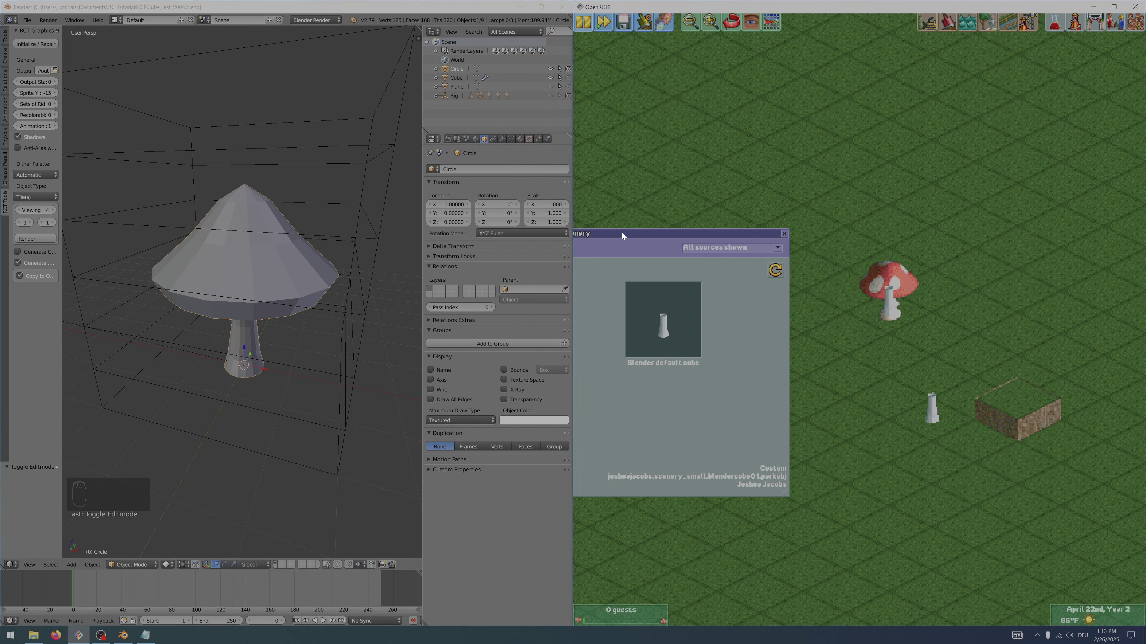
drag(621, 233, 805, 231)
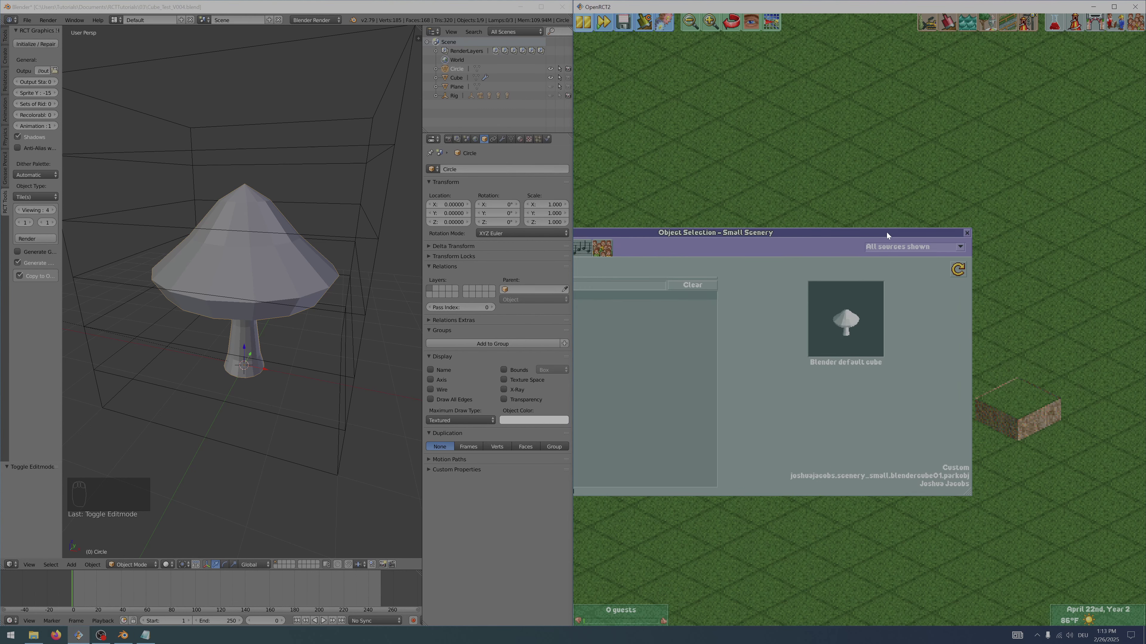
drag(886, 232, 690, 233)
click(763, 271)
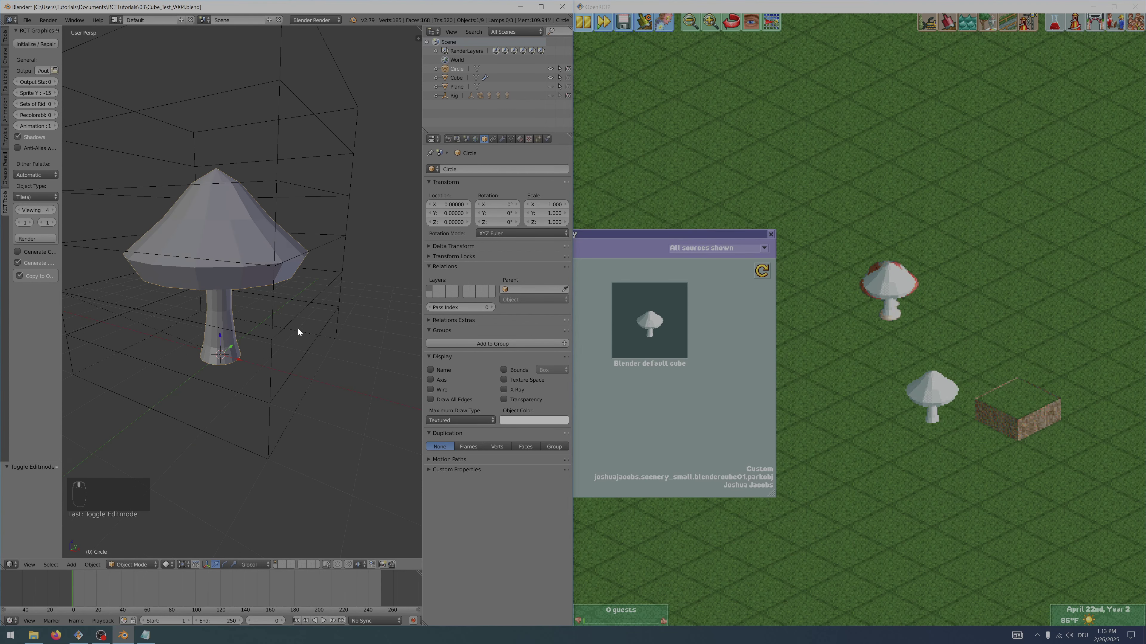
- Back in Blender's Edit Mode, add a centred edge loop around the cap's lower slope and scale it to 1.094
middle_drag(298, 329, 358, 310)
key(Tab)
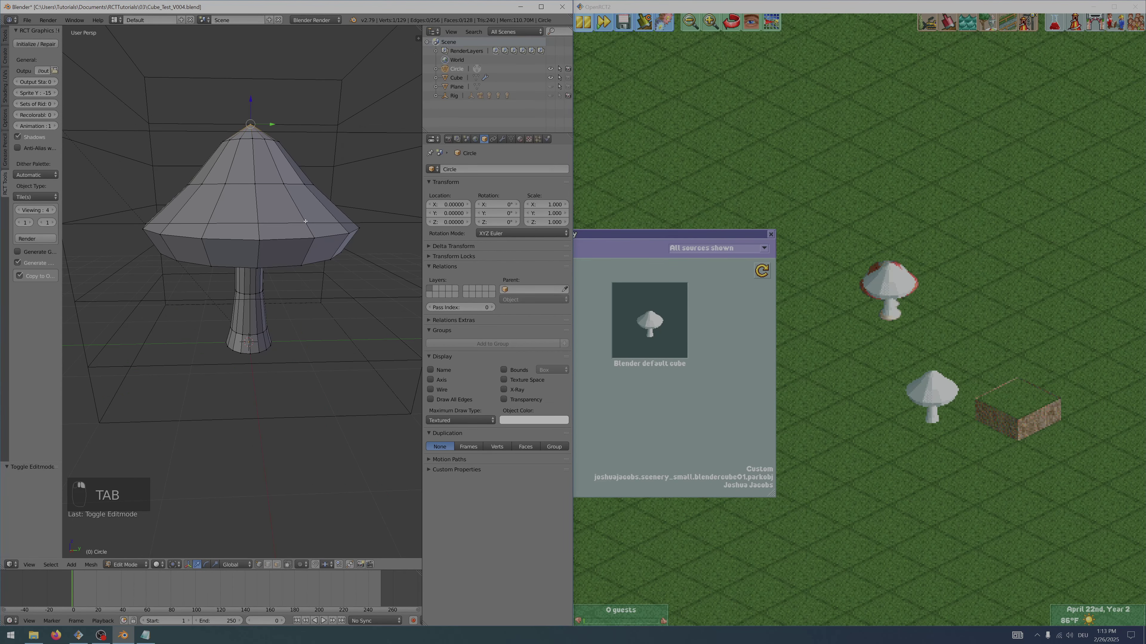
key(ctrl+r)
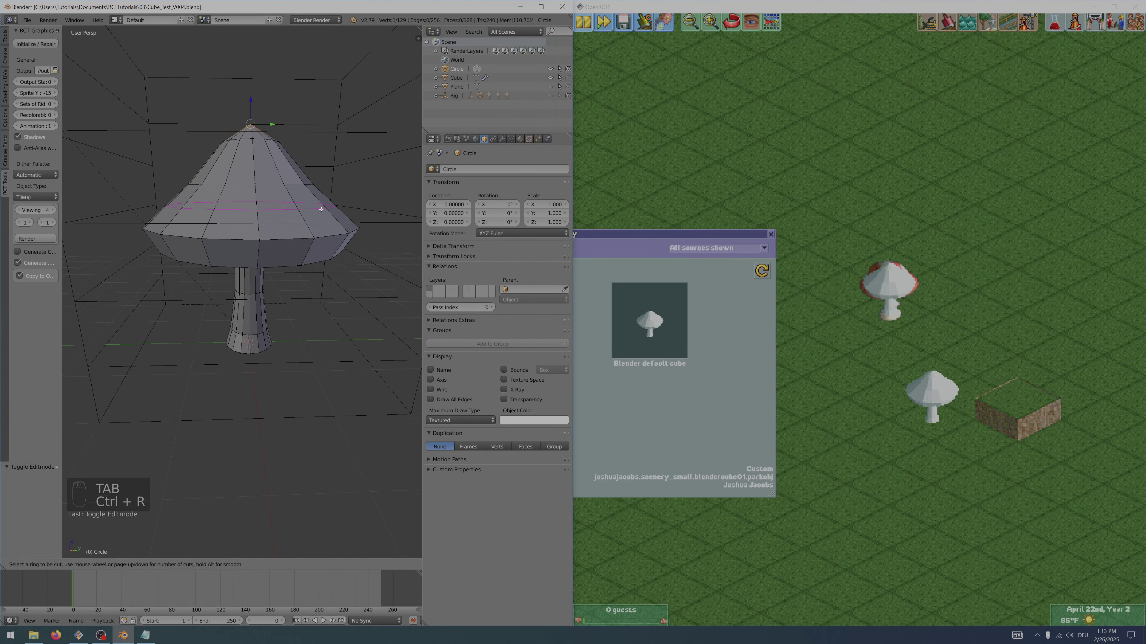
click(323, 206)
right_click(324, 207)
key(s)
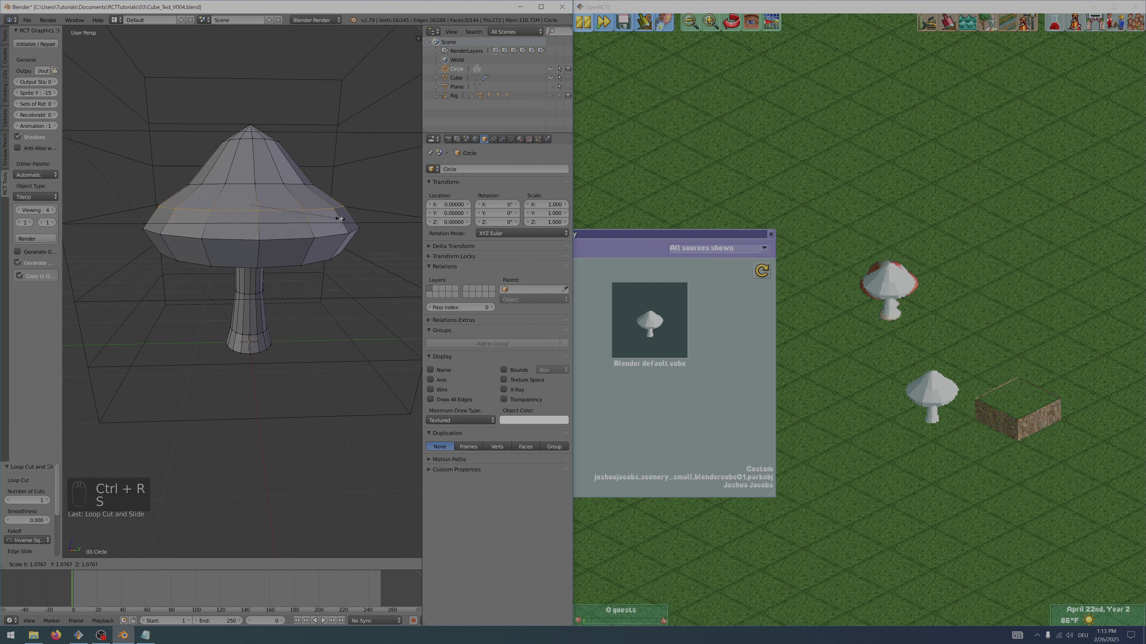
click(341, 219)
- Add a centred edge loop around the cap's upper slope and scale it to 0.925
key(ctrl+r)
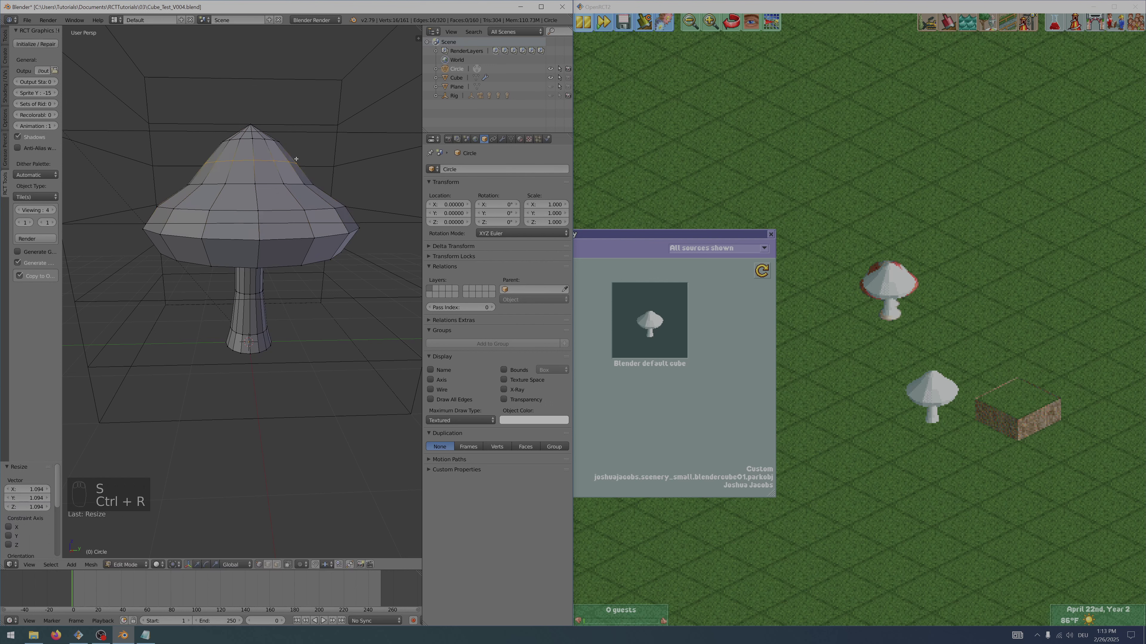
click(295, 168)
right_click(295, 168)
key(s)
click(336, 172)
middle_drag(335, 173, 316, 210)
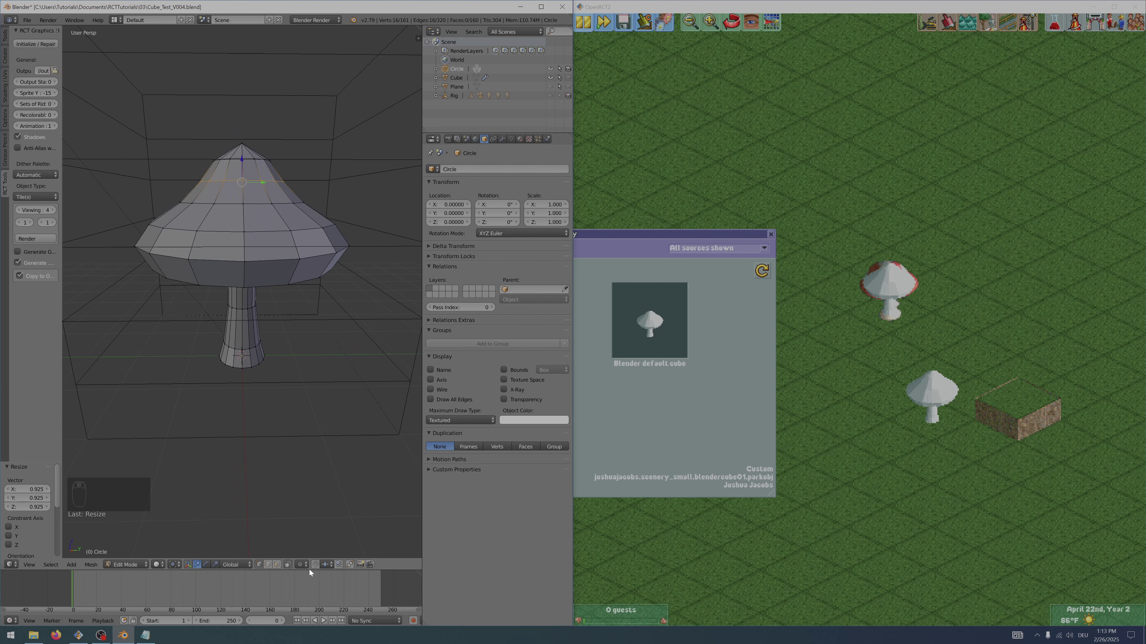
- Select the edge loop at the base of the stem
middle_drag(291, 193, 274, 269)
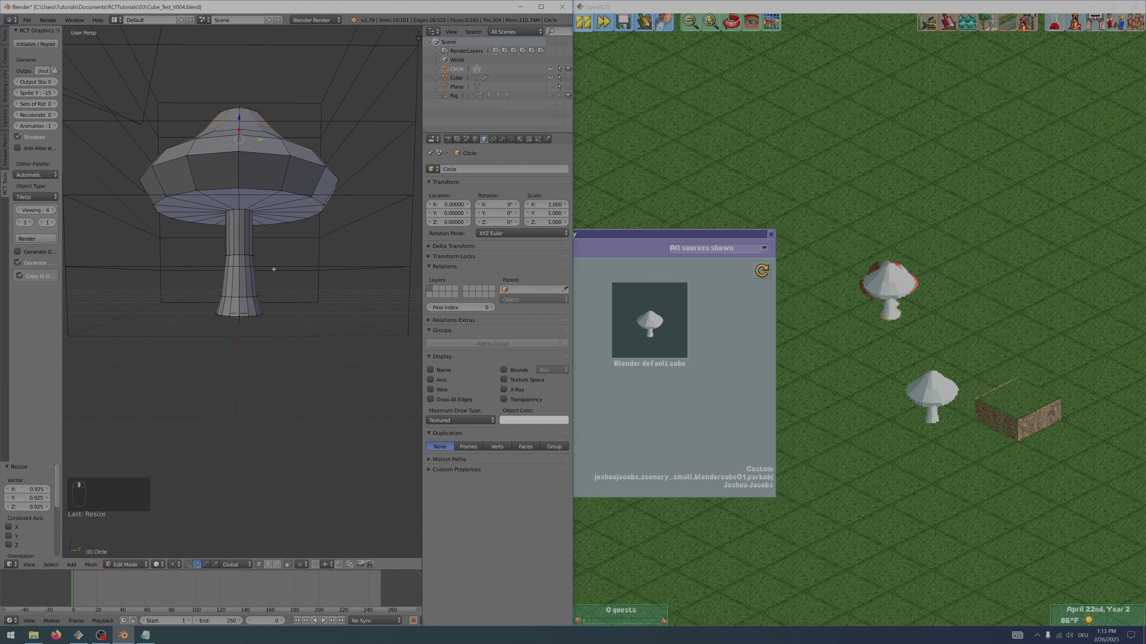
alt+right_click(253, 316)
middle_drag(253, 315, 269, 328)
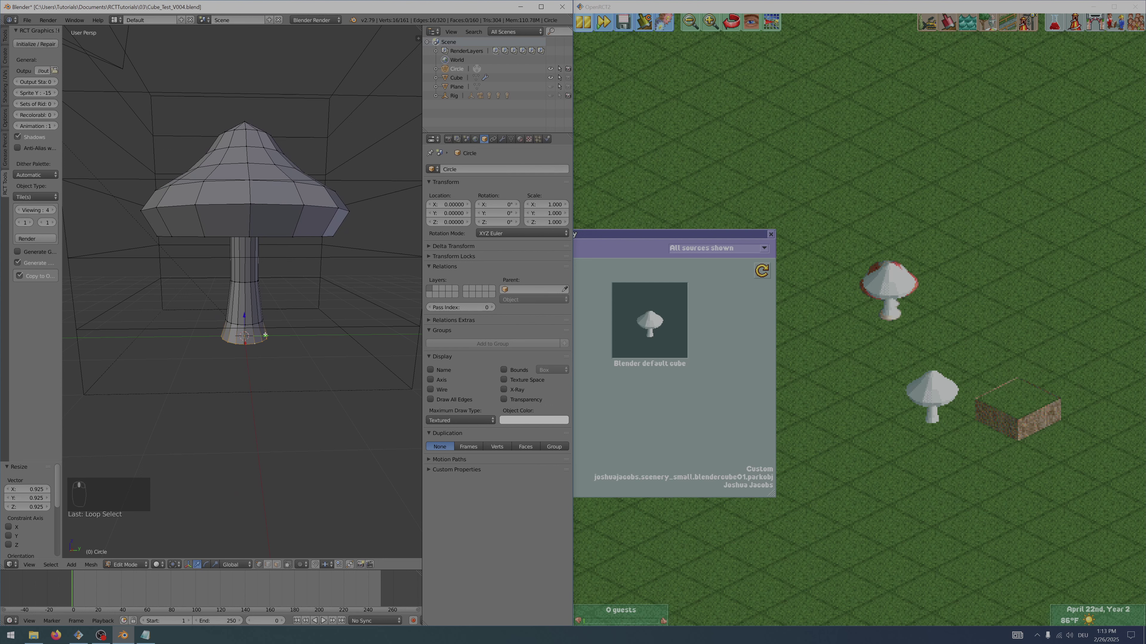
key(g)
key(y)
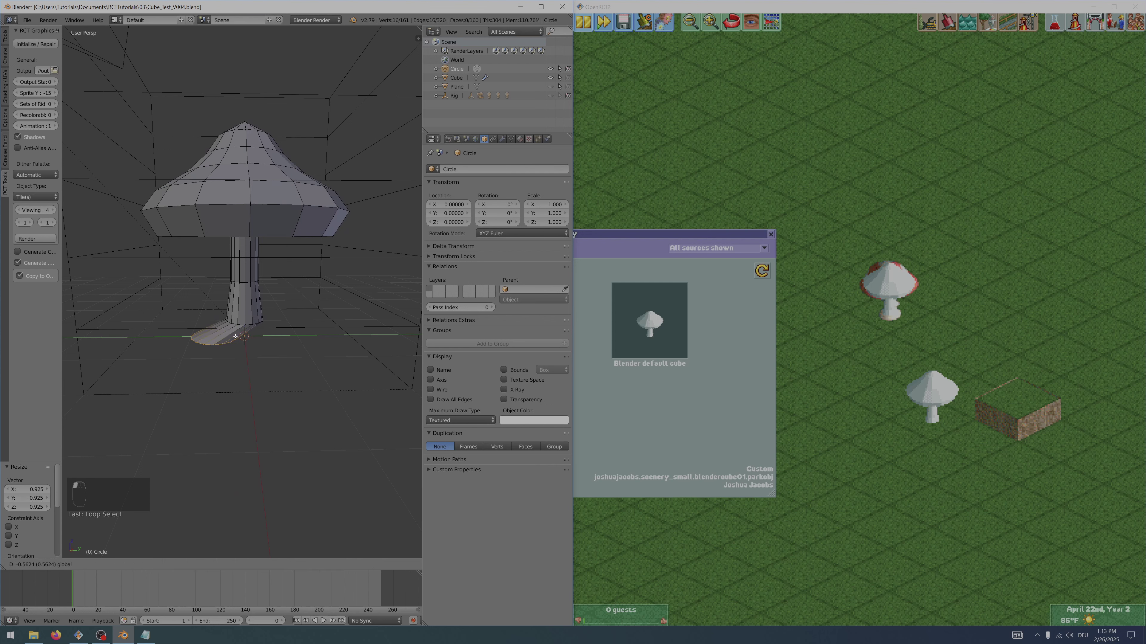
key(Escape)
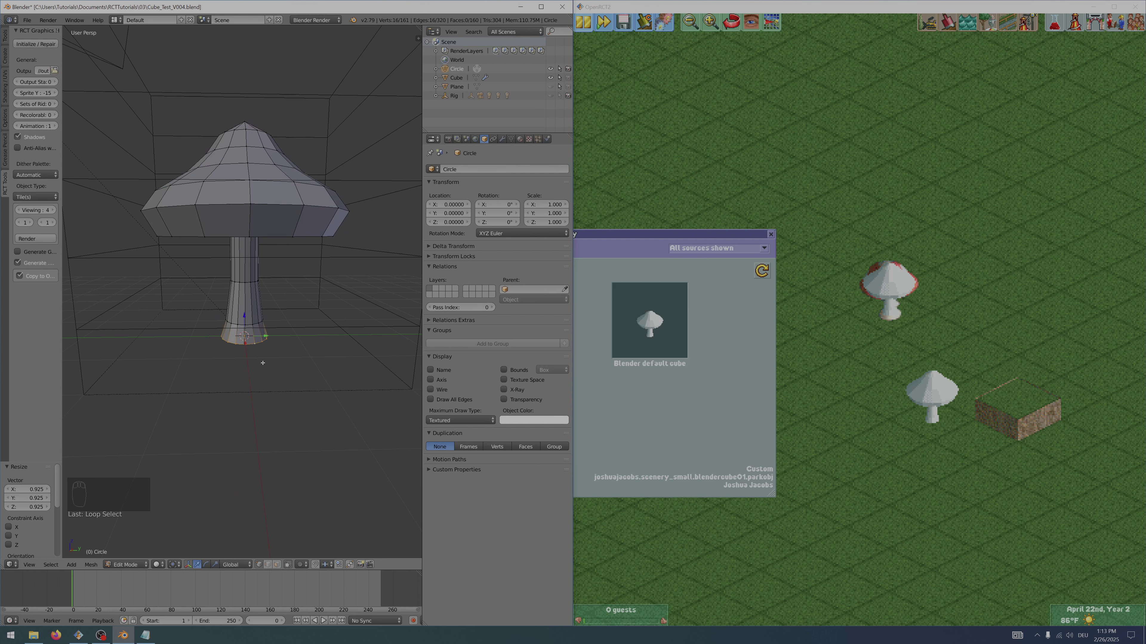
- Move the stem's base loop about -0.473 along Y and scale it up to 1.678
key(g)
key(y)
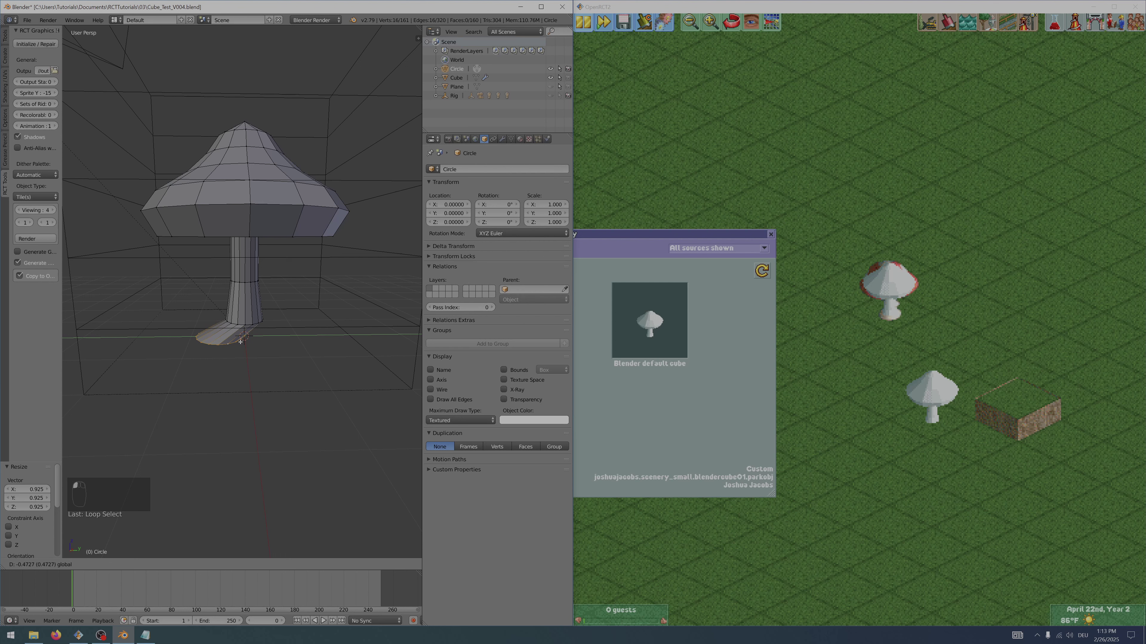
click(240, 342)
key(s)
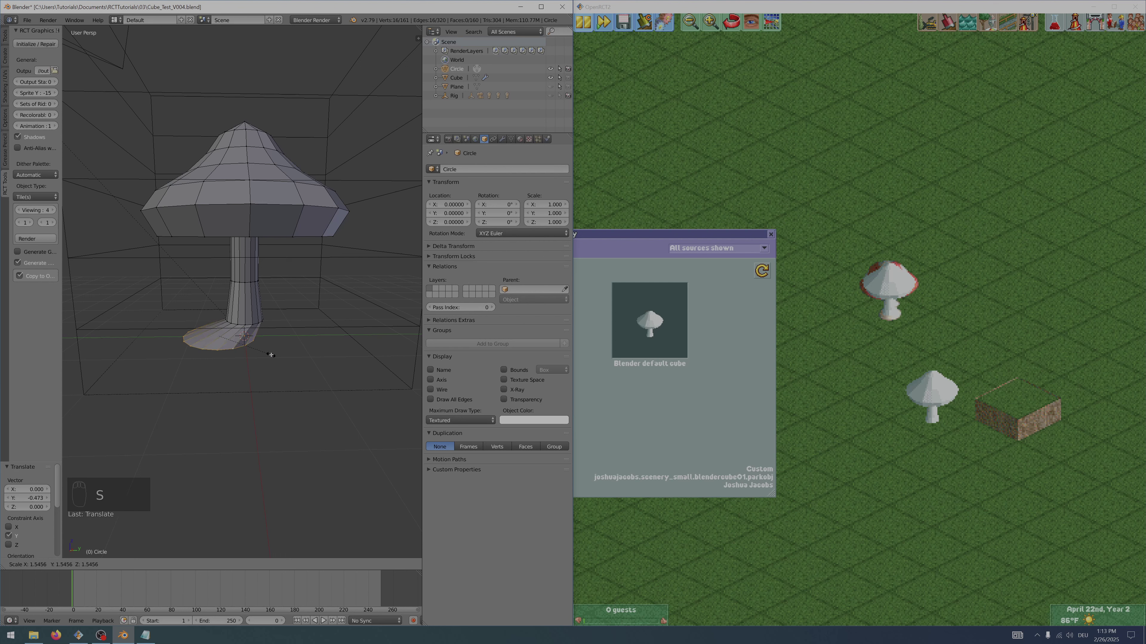
click(274, 351)
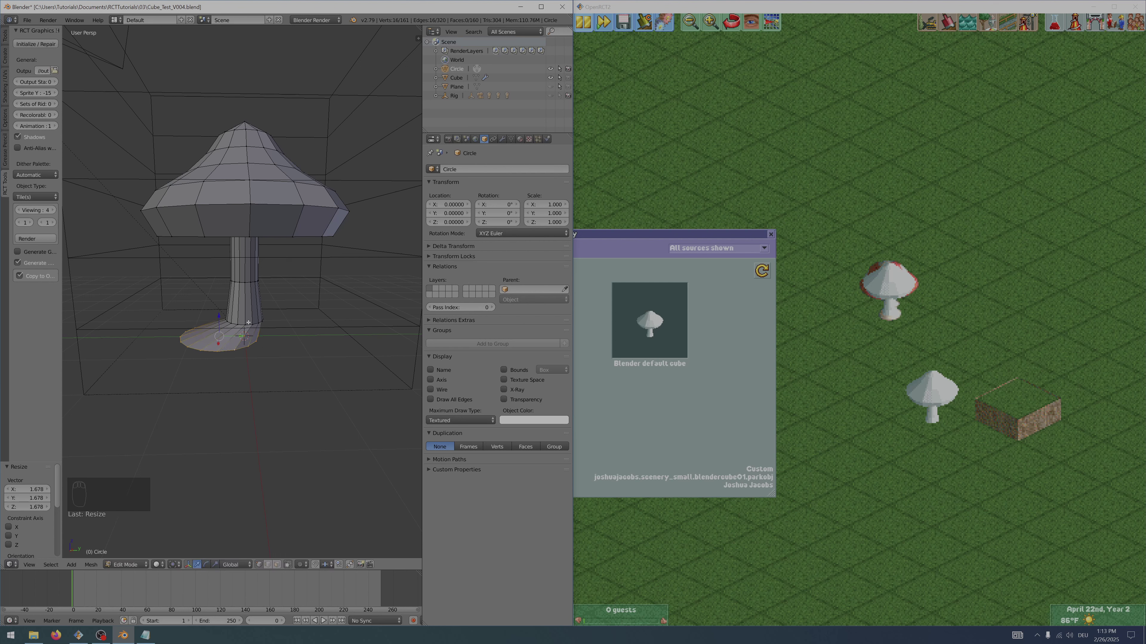
- Select the stem loop just above the base, move it -0.312 along Y and scale it to 1.431
alt+right_click(248, 322)
key(g)
key(y)
click(265, 322)
key(s)
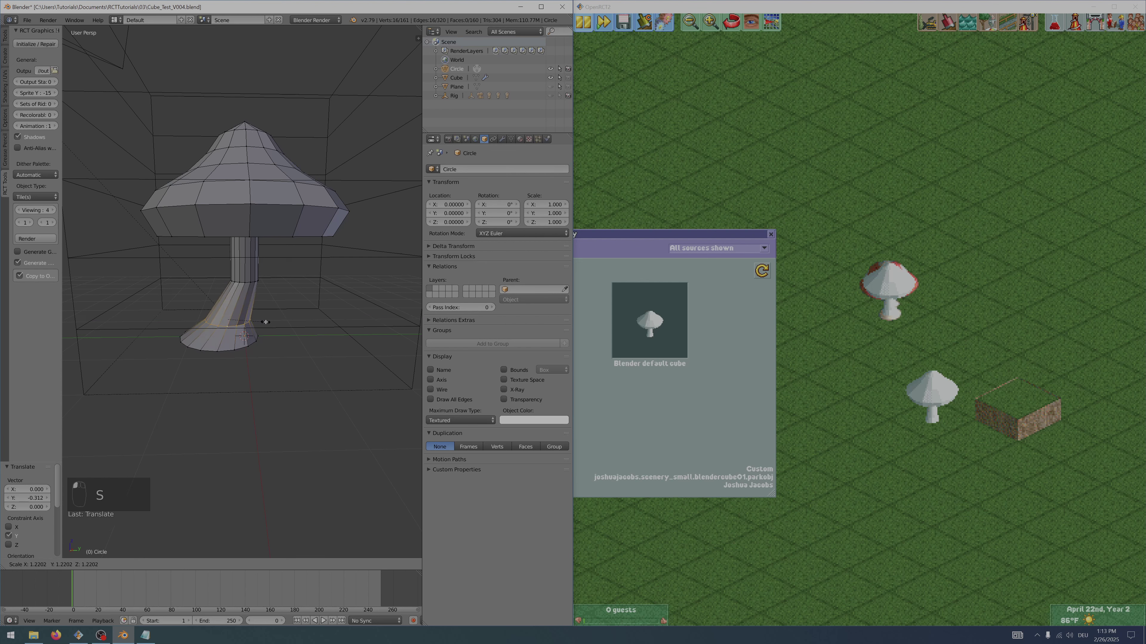
click(272, 322)
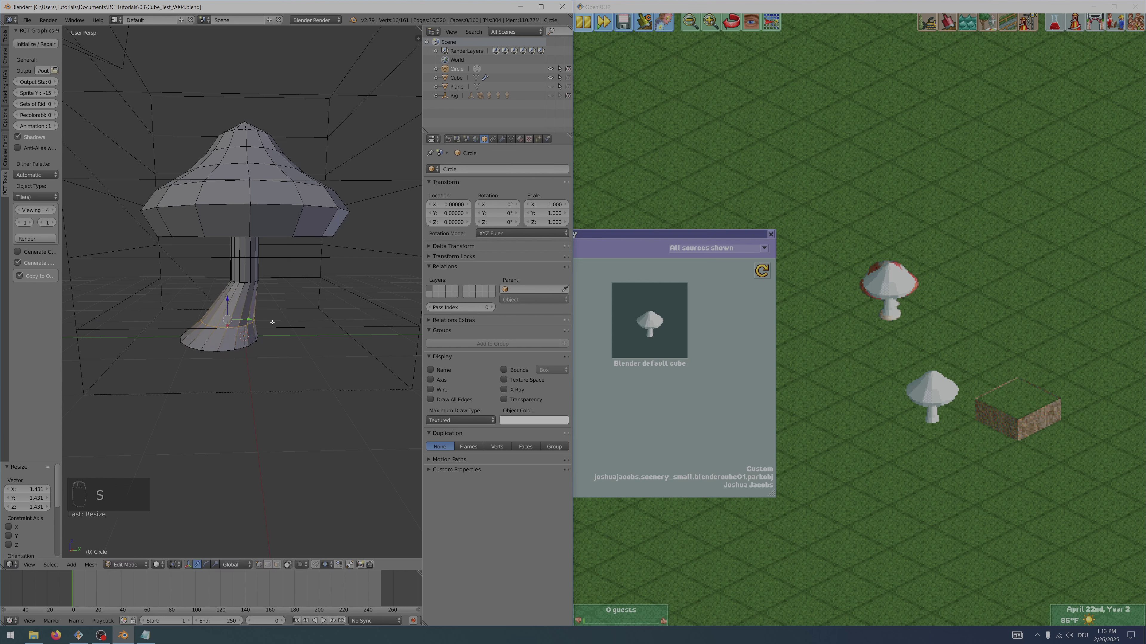
- Add an edge loop across the slanted lower stem and scale it to 0.603
key(ctrl+r)
click(252, 317)
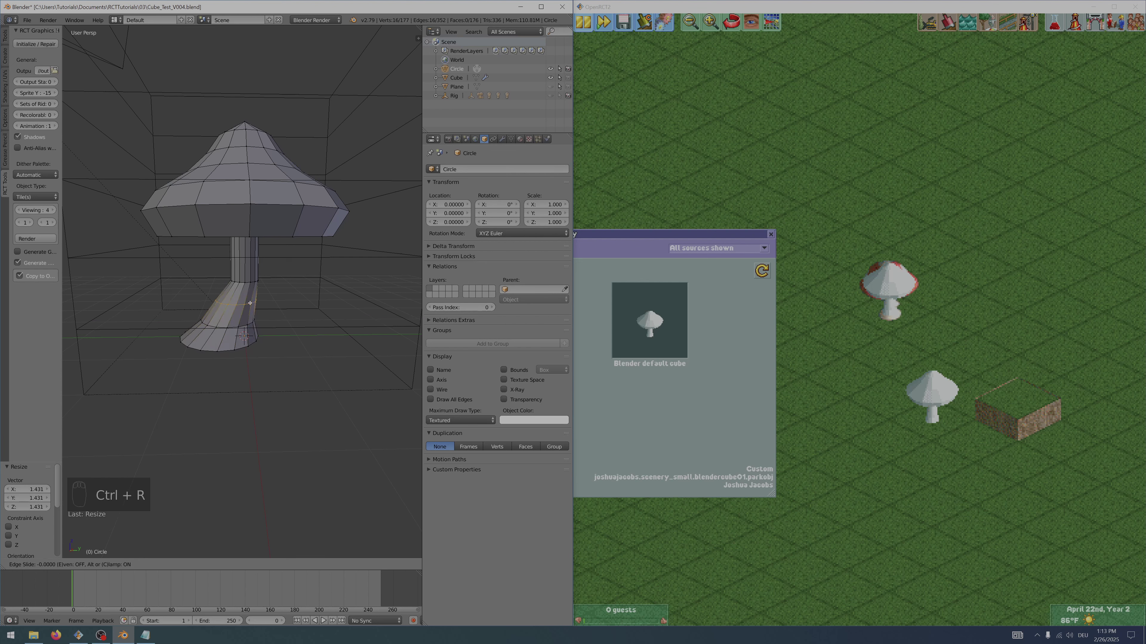
click(253, 318)
key(s)
click(256, 326)
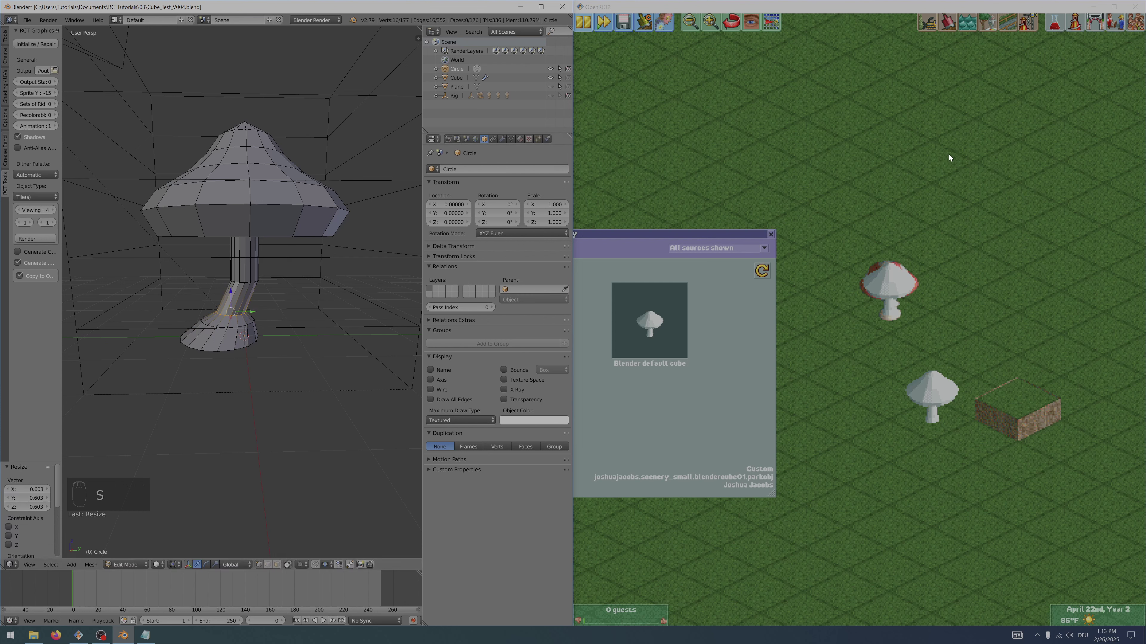
- Switch to OpenRCT2 and open the Clear Scenery tool
click(942, 174)
click(928, 22)
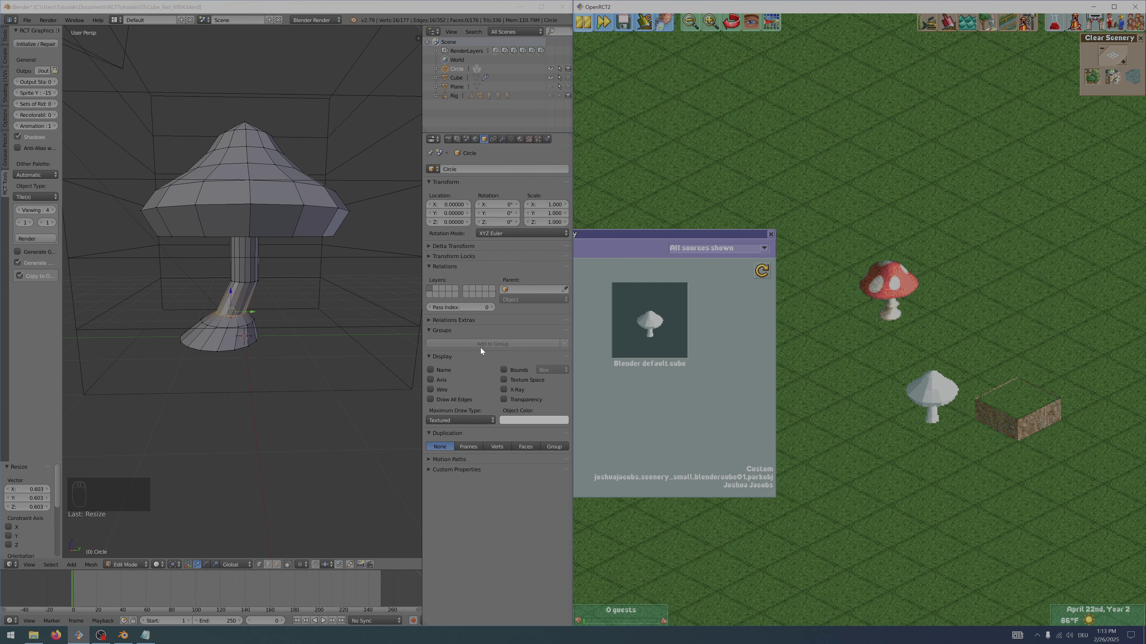
- Back in Blender, add a centred edge loop in the narrow lower stem, scale it to 2.272 and raise it along Z
right_click(245, 289)
key(ctrl+r)
click(249, 296)
right_click(250, 295)
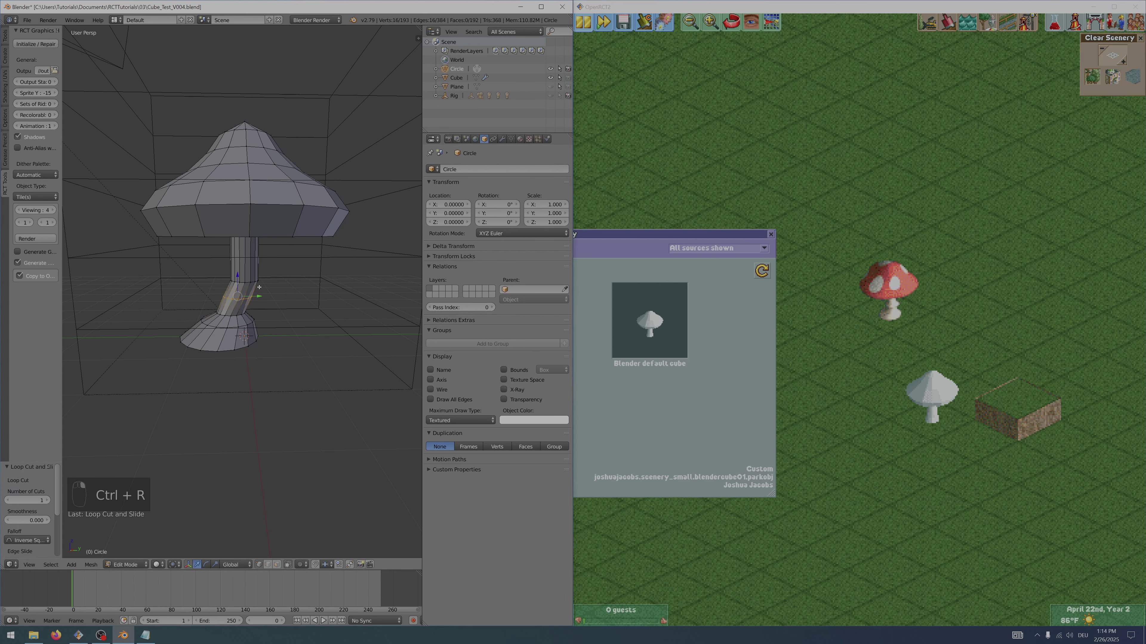
key(s)
click(255, 294)
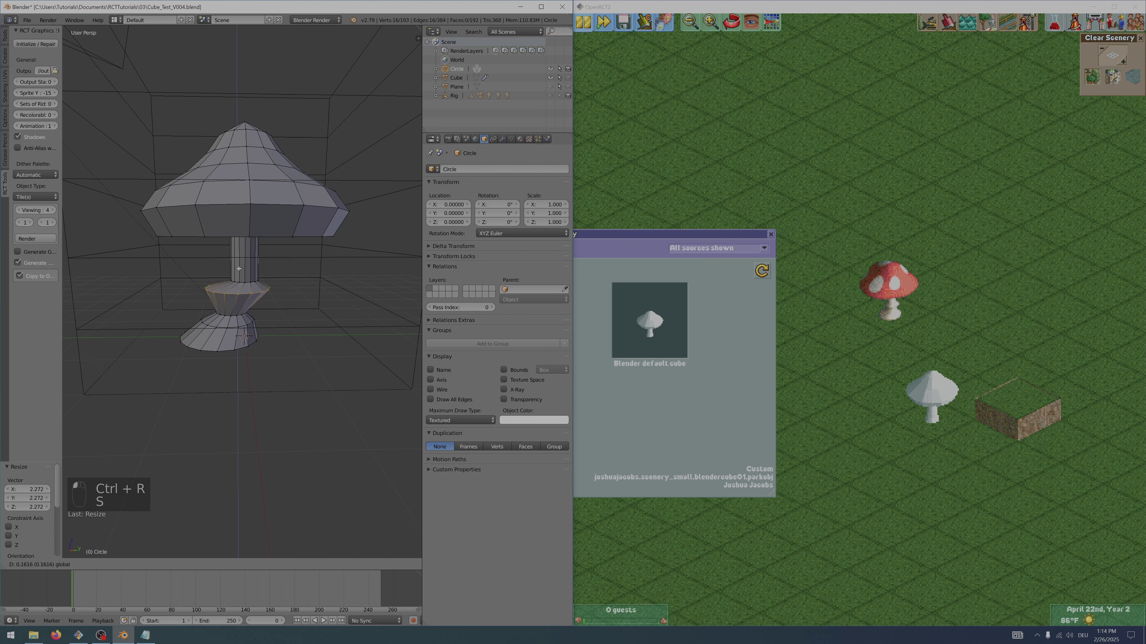
- Add a centred edge loop below the stem's flared ring and scale it to 0.617
key(ctrl+r)
click(258, 306)
right_click(259, 307)
key(s)
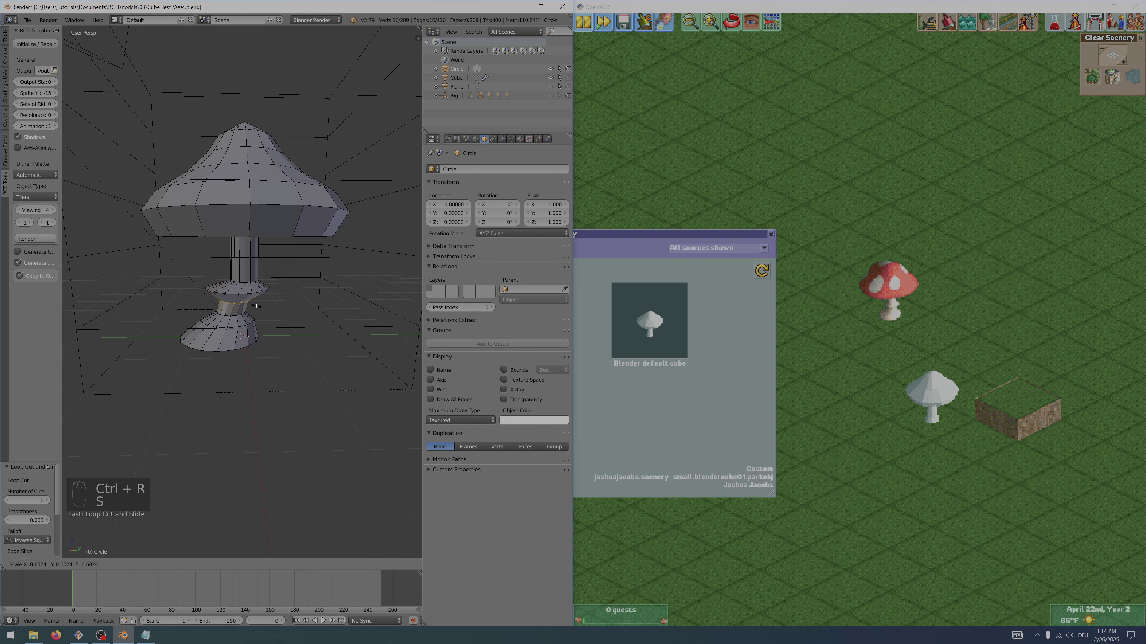
click(258, 306)
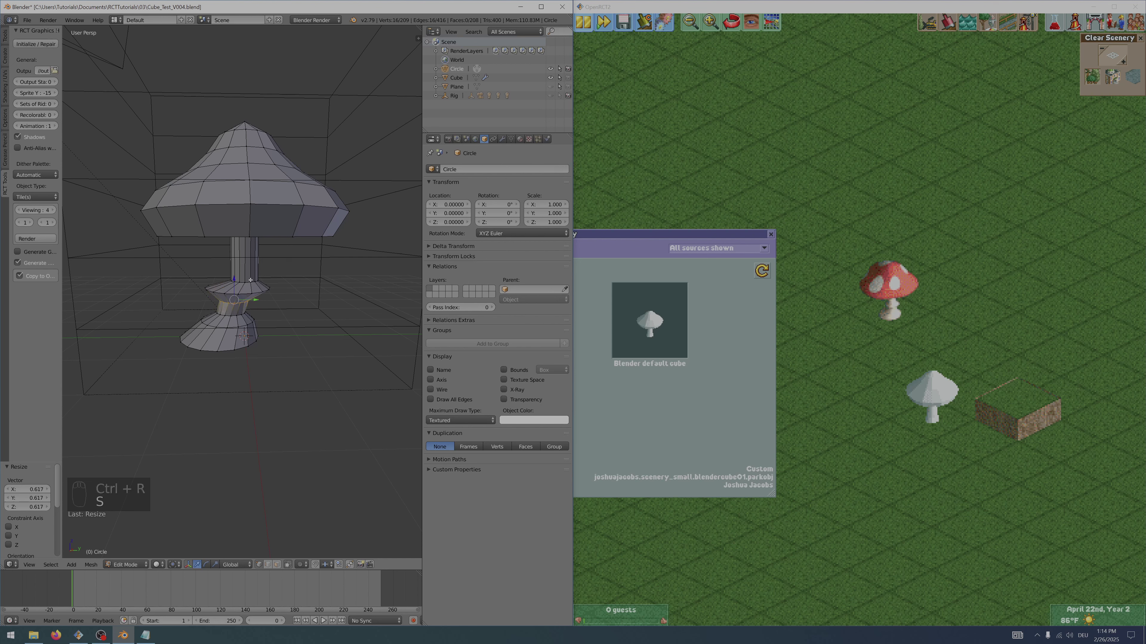
- Deselect all the mesh and enable proportional editing
alt+right_click(252, 291)
scroll(298, 333, up, 2)
key(a)
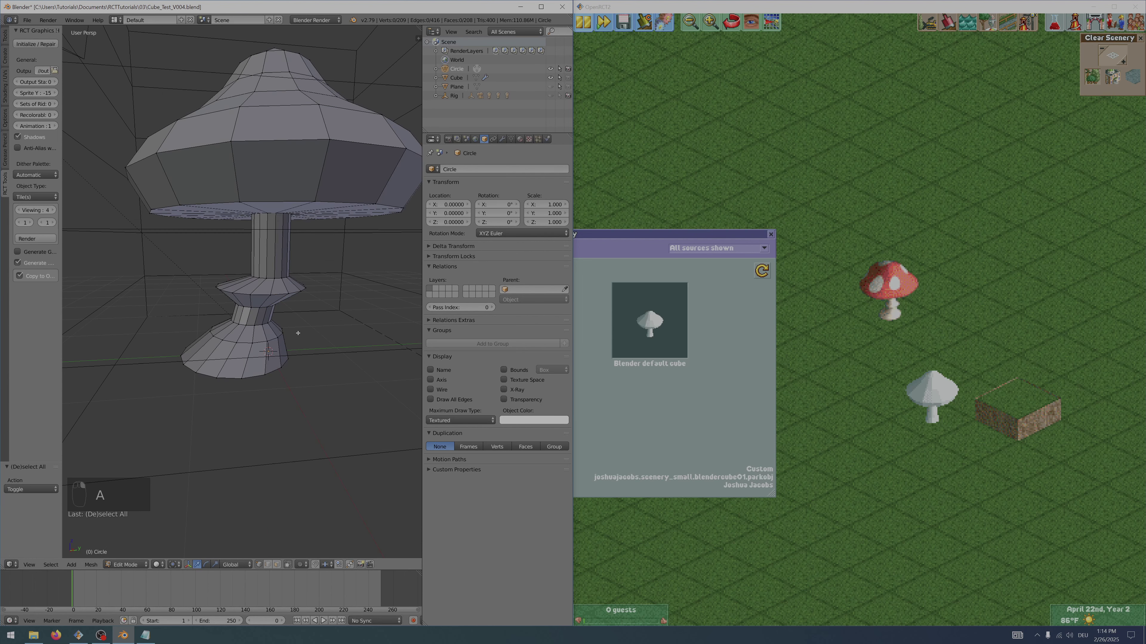
click(303, 563)
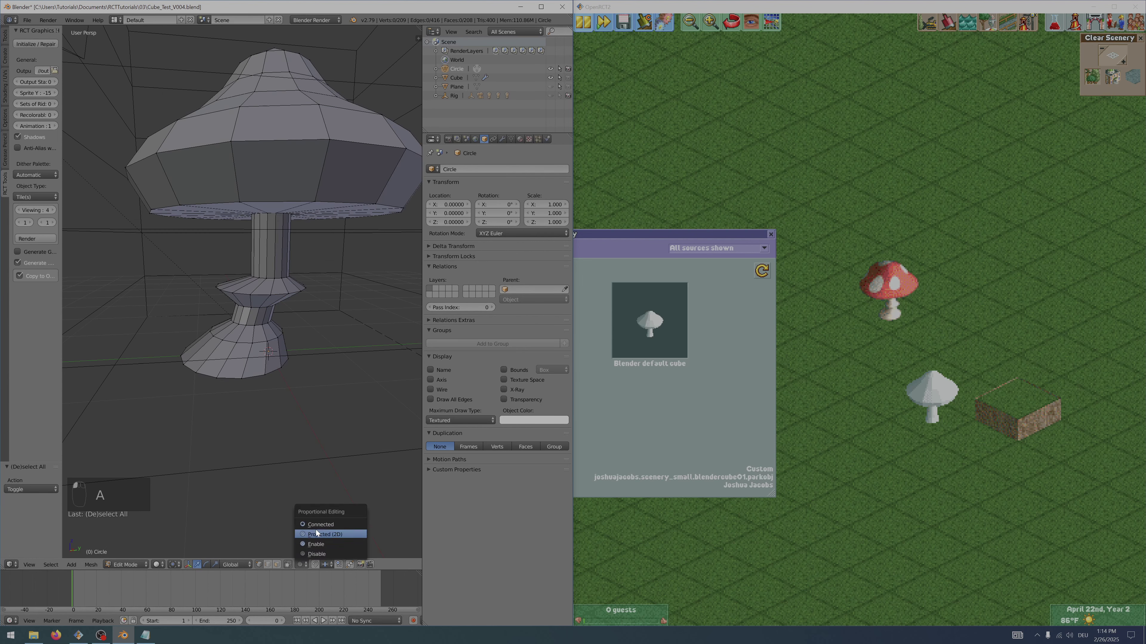
click(316, 542)
- Scale the stem loop above the flared ring by 1.629, then by 0.953 with an adjusted proportional falloff
scroll(346, 384, down, 2)
shift+middle_drag(346, 384, 306, 356)
alt+right_click(272, 323)
key(s)
click(276, 325)
key(s)
scroll(305, 350, up, 10)
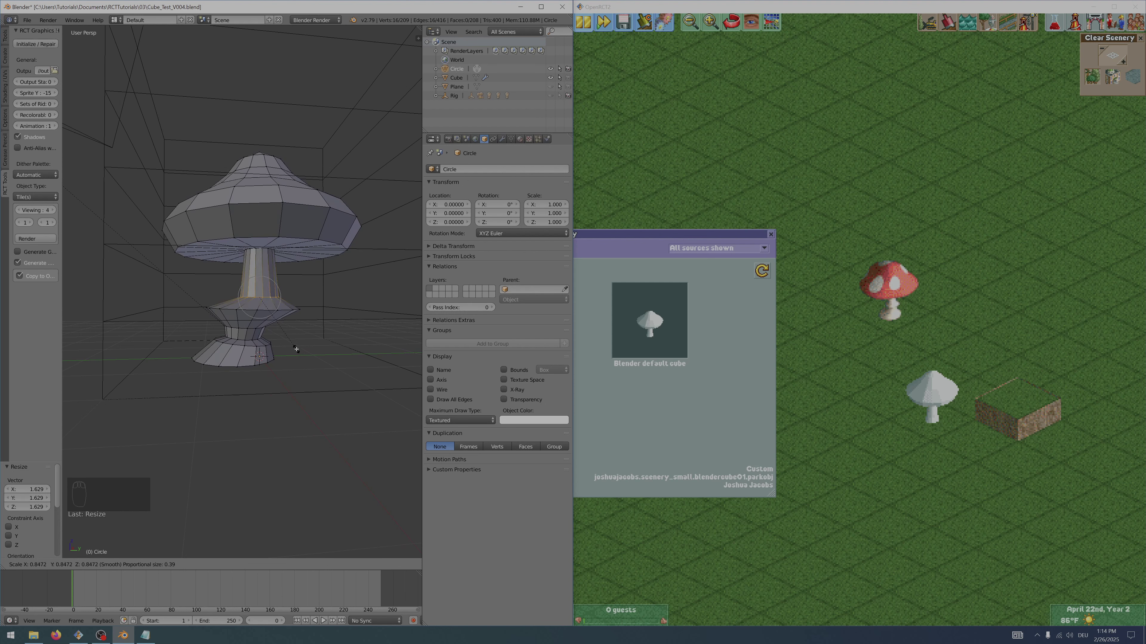
scroll(341, 383, down, 3)
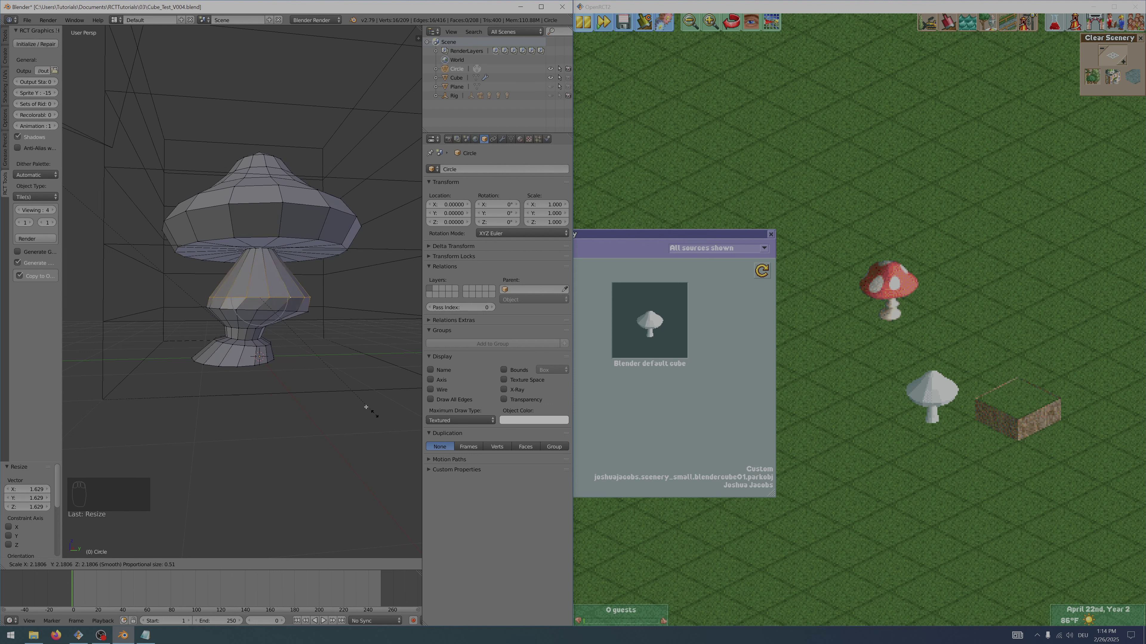
click(310, 347)
scroll(315, 325, up, 2)
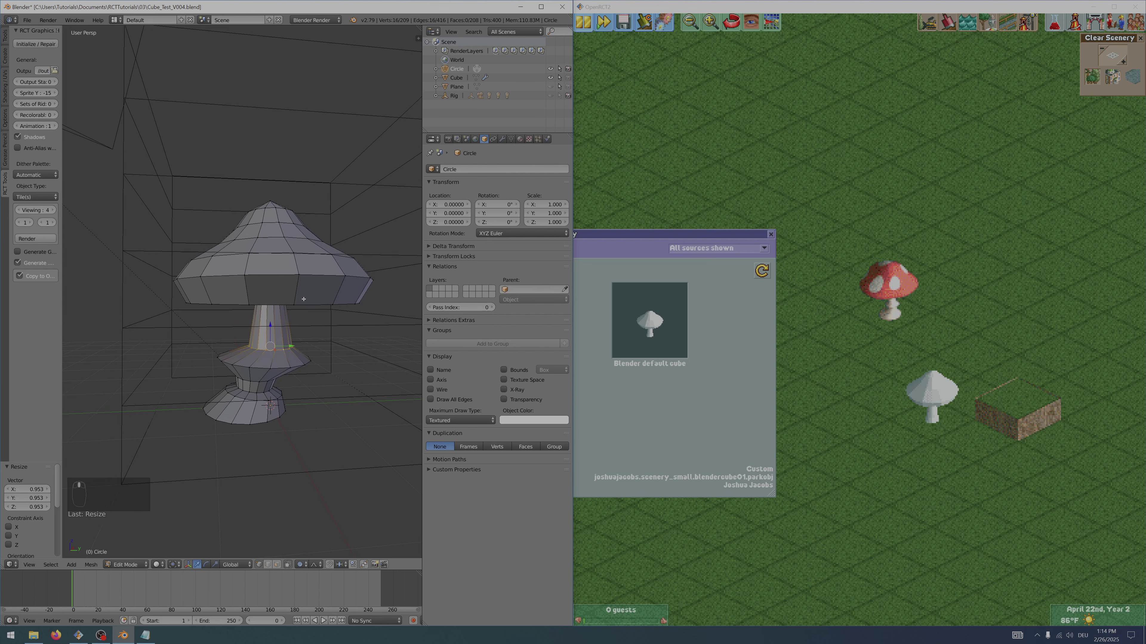
alt+right_click(323, 305)
key(s)
right_click(322, 312)
- Add a centred edge loop around the cap's outer rim band and scale it to 1.304 with proportional editing
middle_drag(321, 310, 313, 294)
key(ctrl+r)
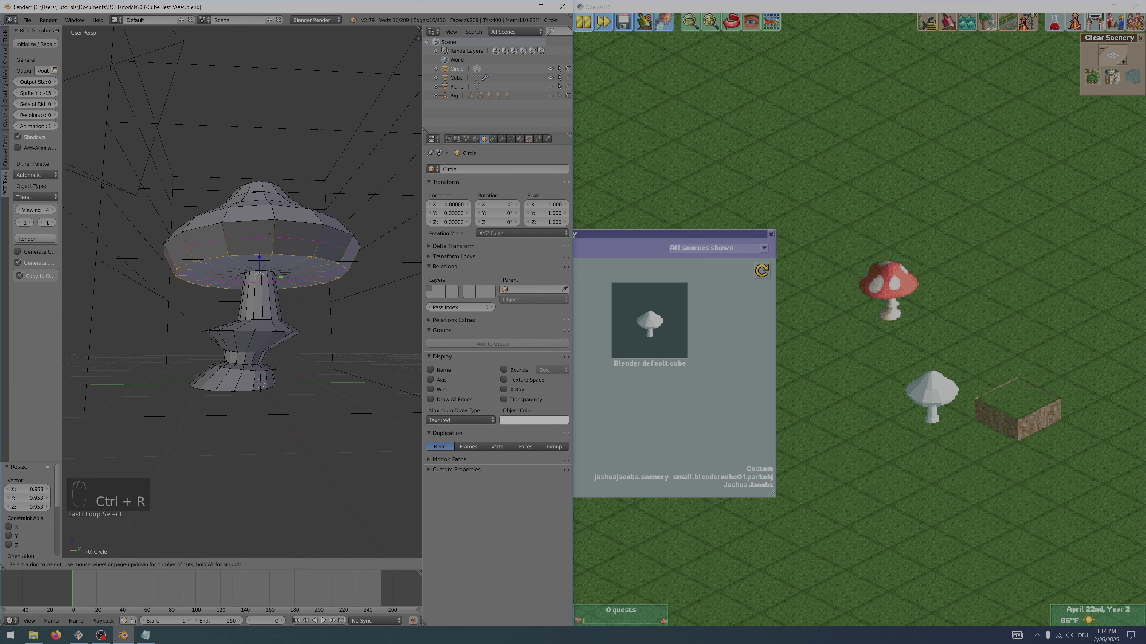
click(268, 233)
right_click(269, 233)
key(s)
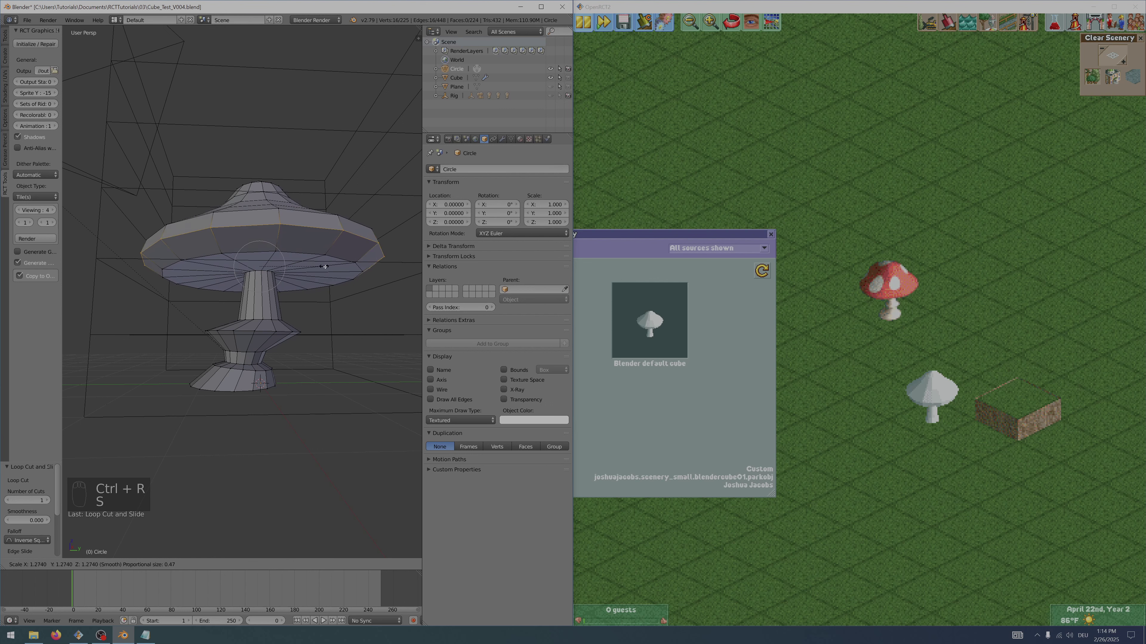
click(326, 265)
- Select the loop just below the cap's tip and raise it 0.272 along Z with a reduced proportional falloff
right_click(327, 254)
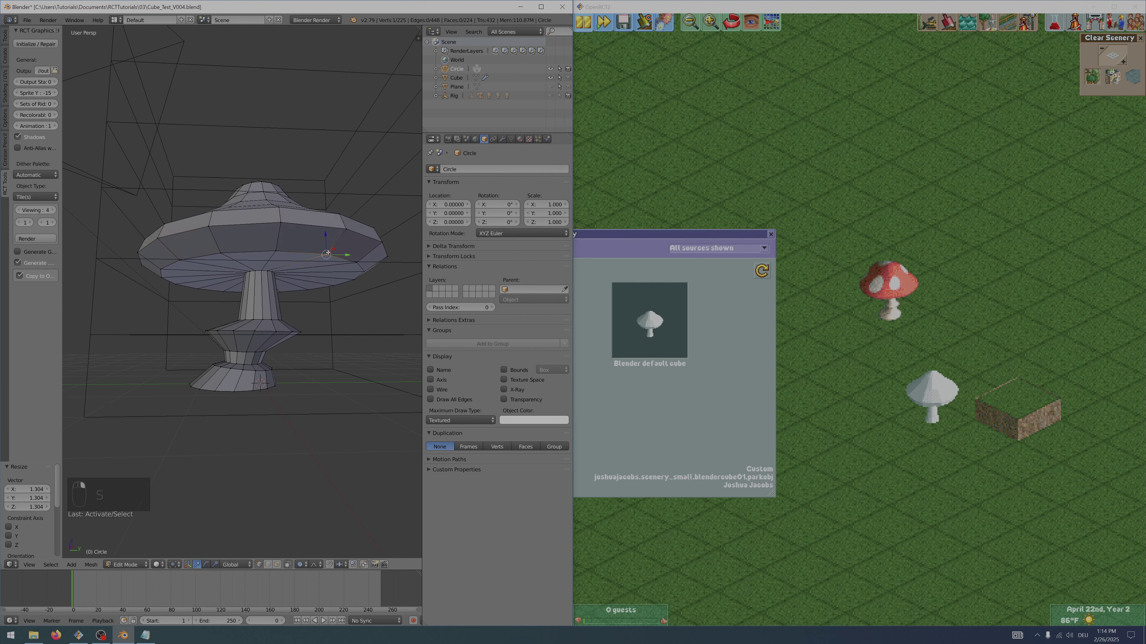
middle_drag(327, 254, 298, 250)
alt+right_click(283, 252)
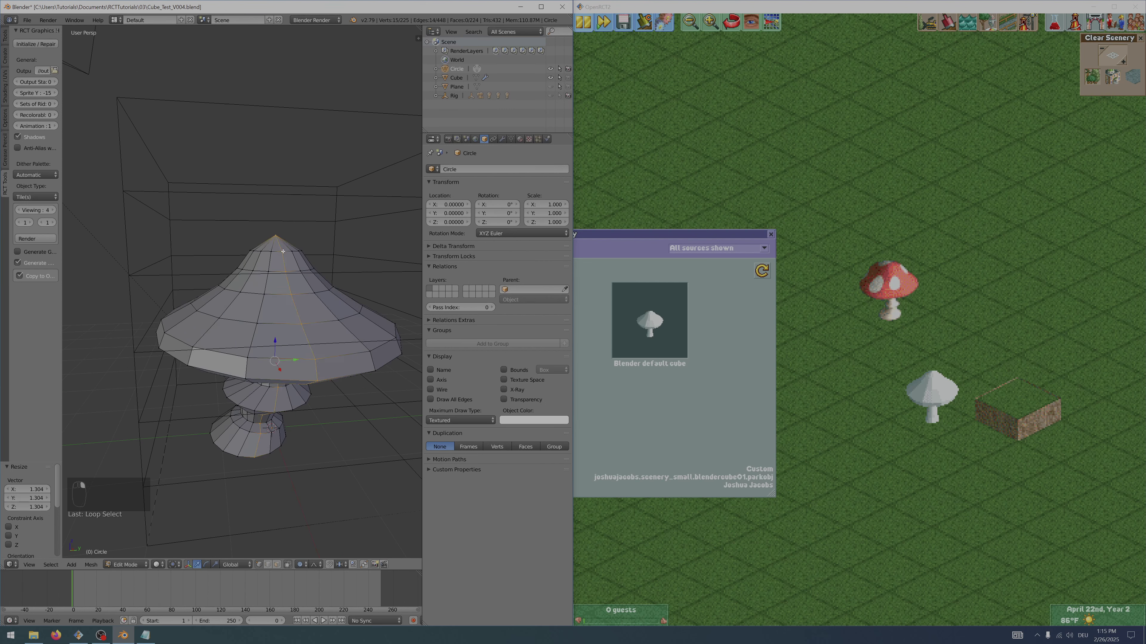
alt+right_click(279, 255)
key(g)
key(z)
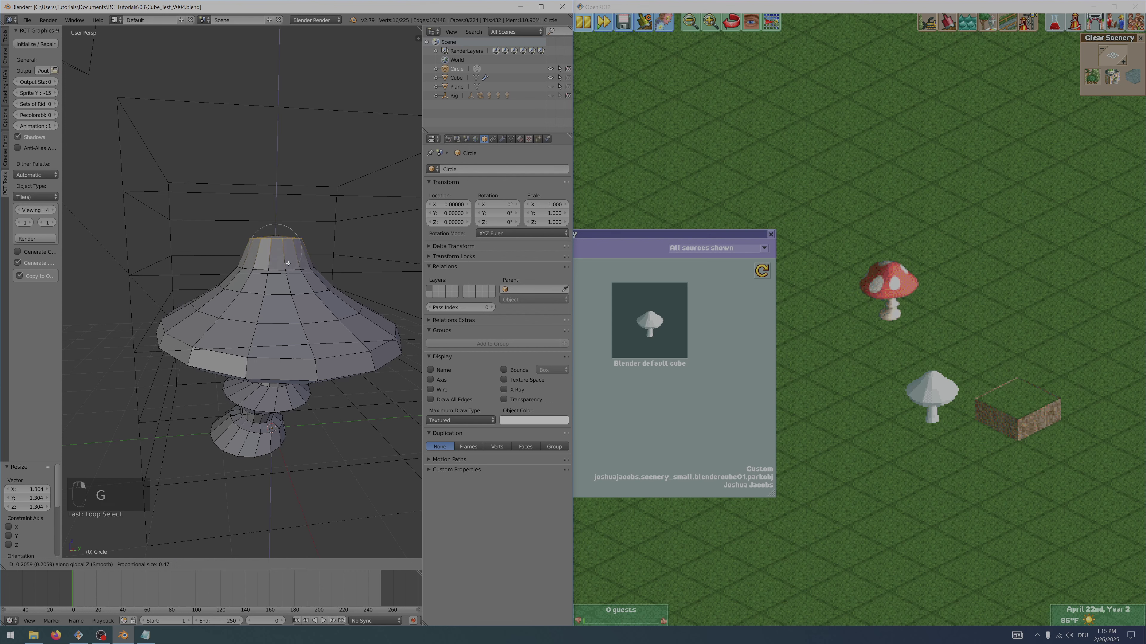
scroll(288, 266, down, 5)
click(288, 260)
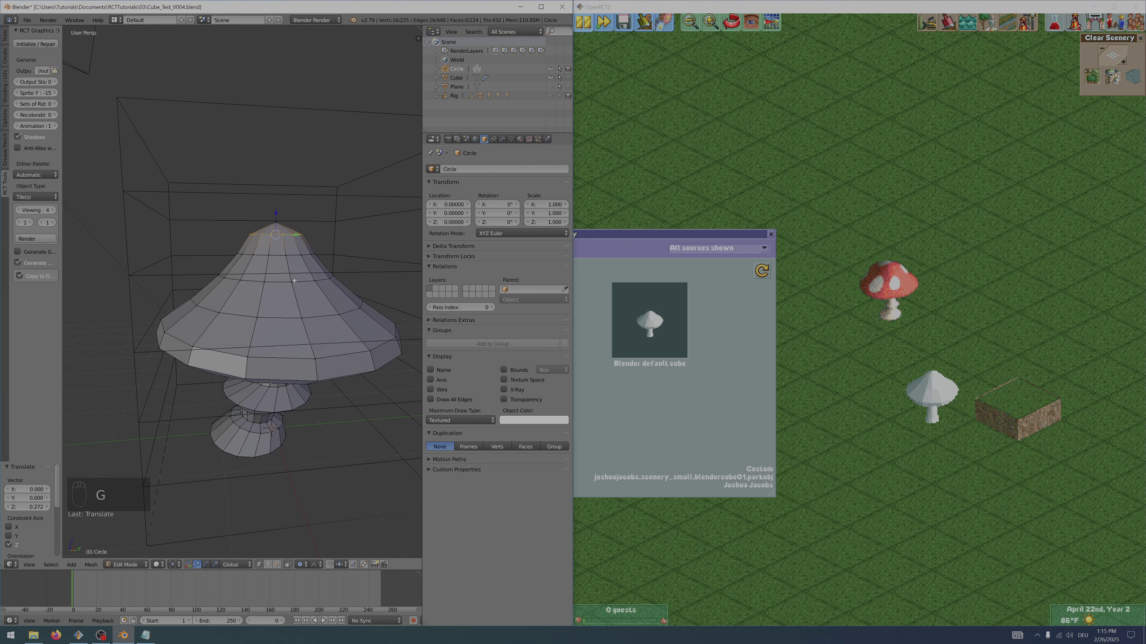
- Try scaling the cap's upper slope loop to 1.181 with a wider proportional falloff, and undo the resize
key(super)
key(super)
right_click(295, 282)
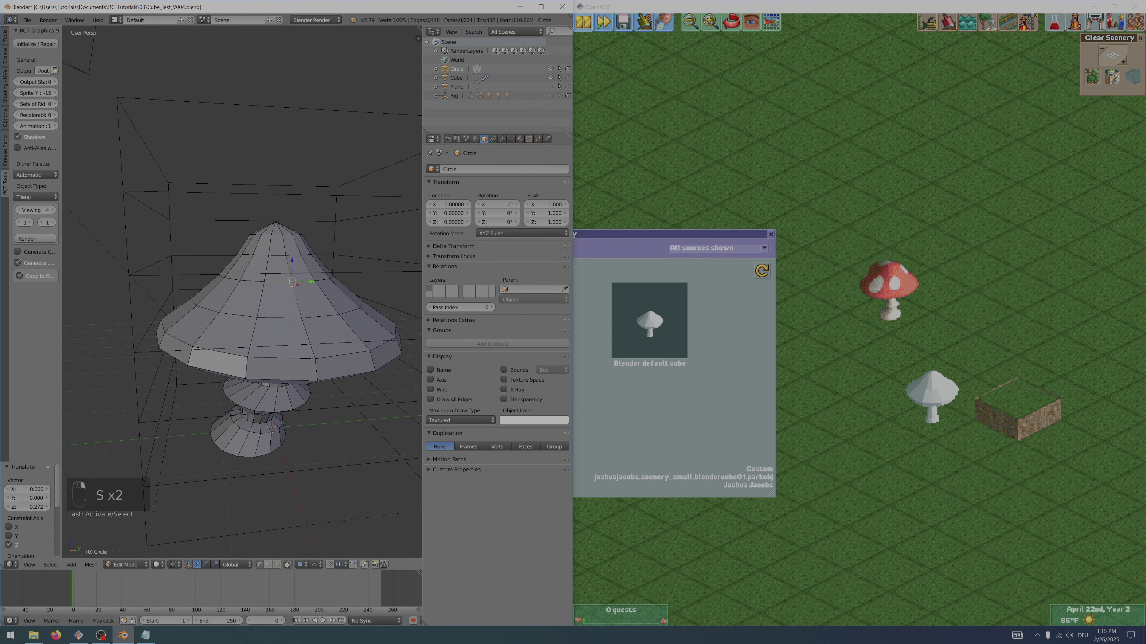
alt+right_click(280, 282)
key(s)
scroll(297, 287, up, 4)
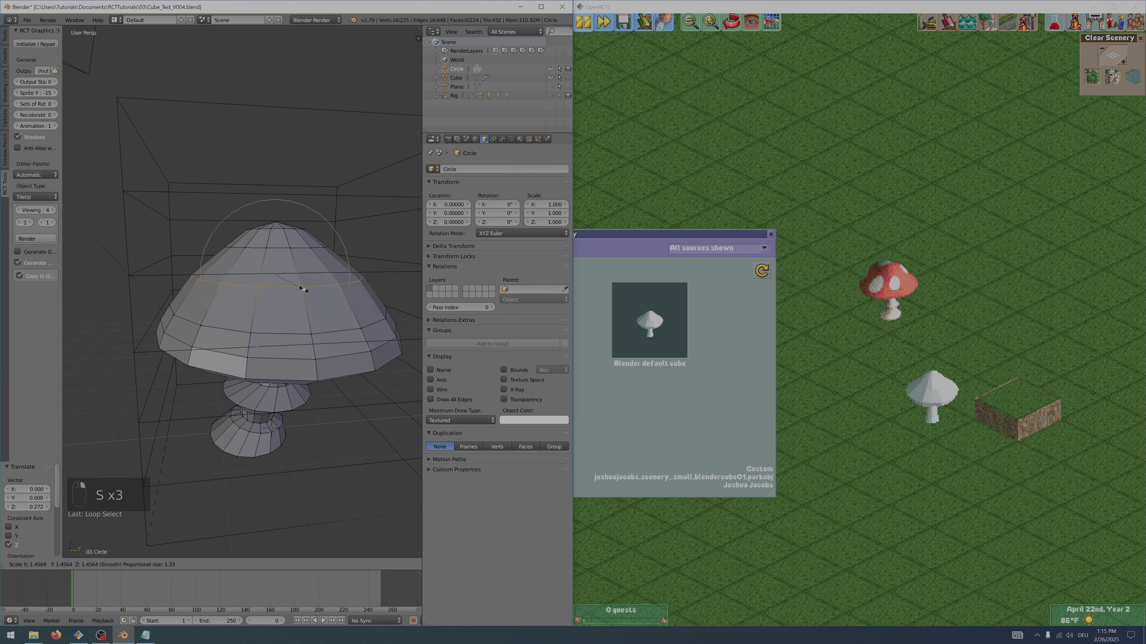
click(299, 288)
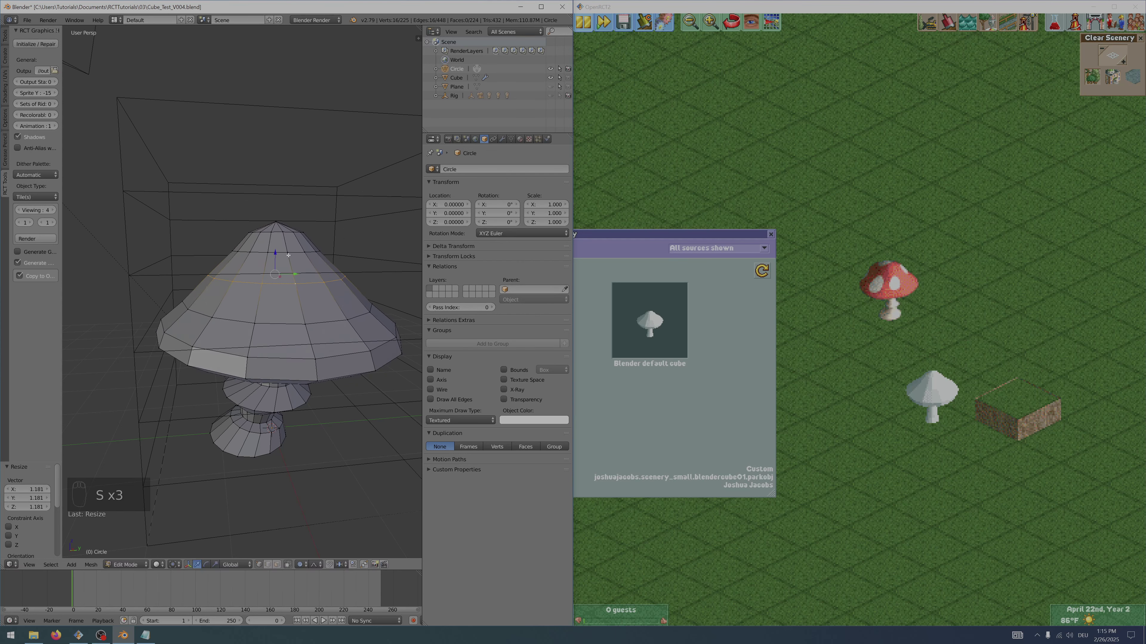
key(ctrl+z)
- Scale the loop nearest the cap's tip to 1.507 with proportional editing to round the top
key(s)
key(s)
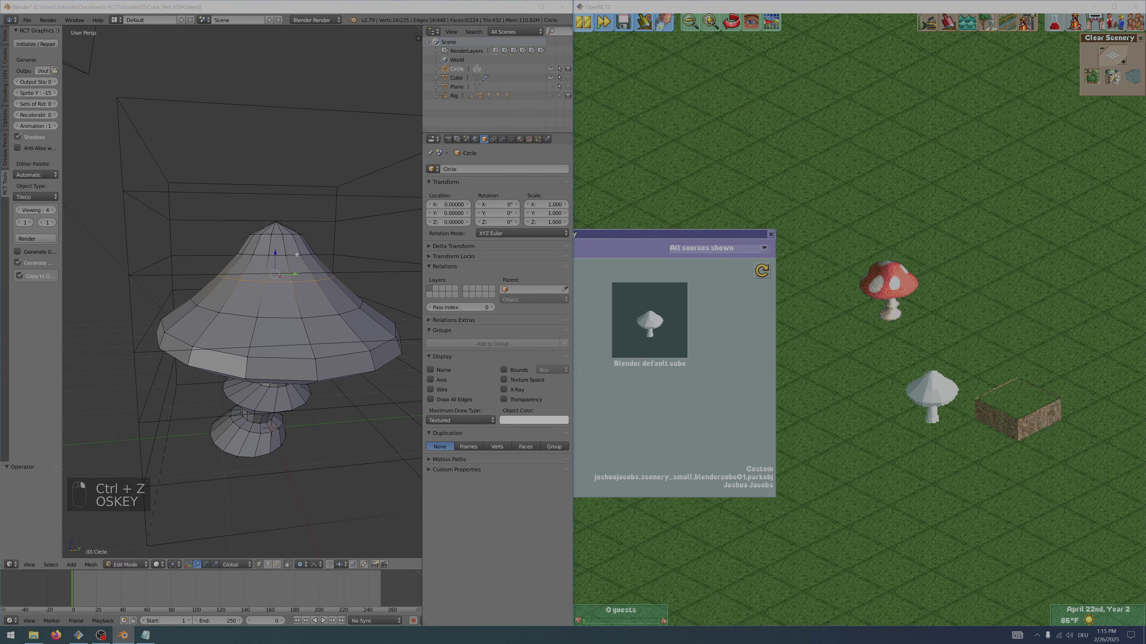
scroll(311, 259, up, 6)
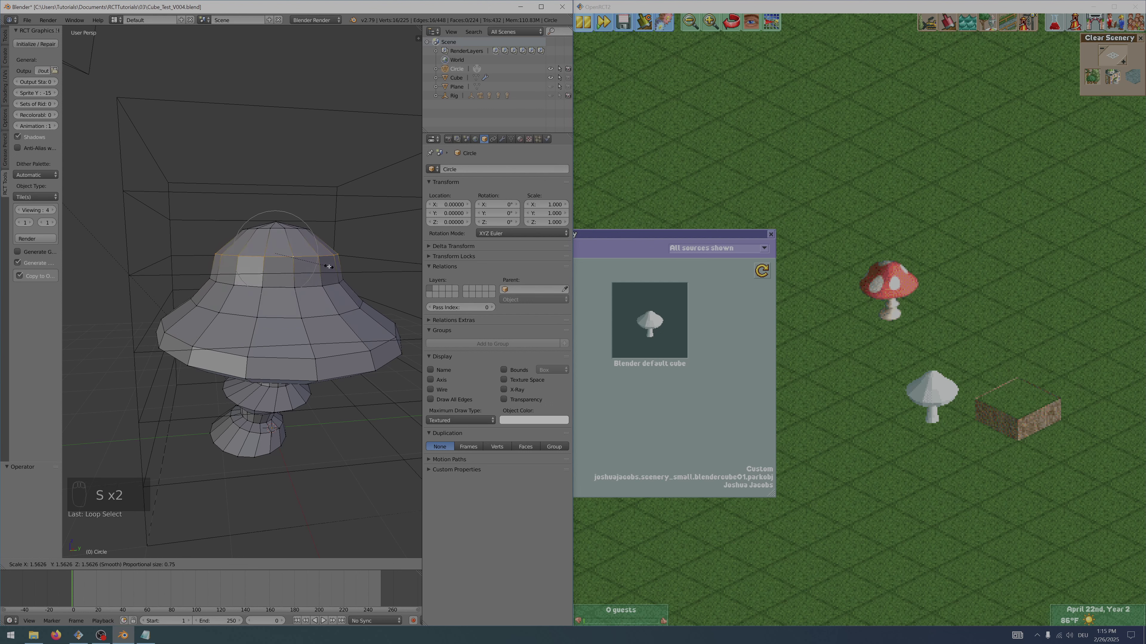
click(325, 265)
middle_drag(325, 265, 324, 271)
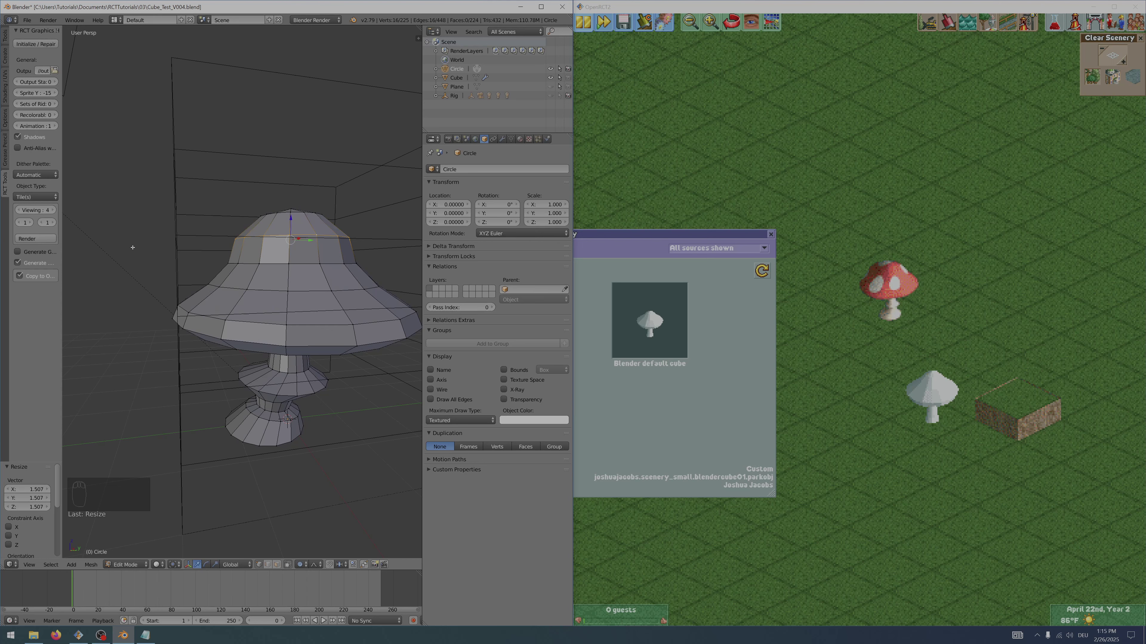
- Leave Edit Mode, then in OpenRCT2 reload the custom object and place the updated mushroom beside the red toadstool
key(Tab)
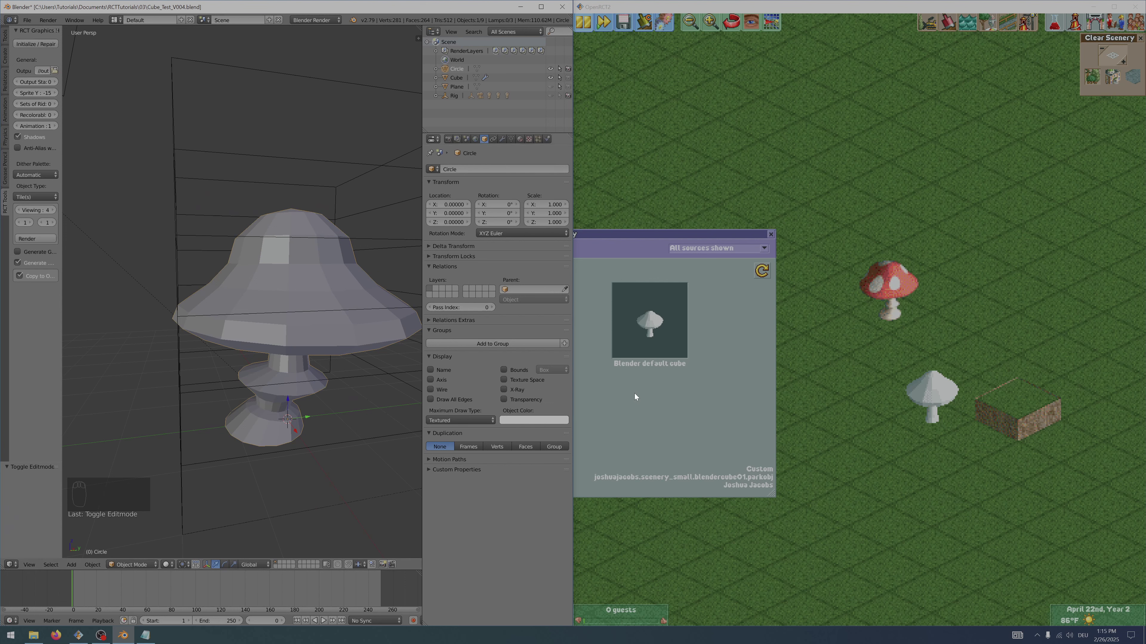
click(640, 355)
click(761, 271)
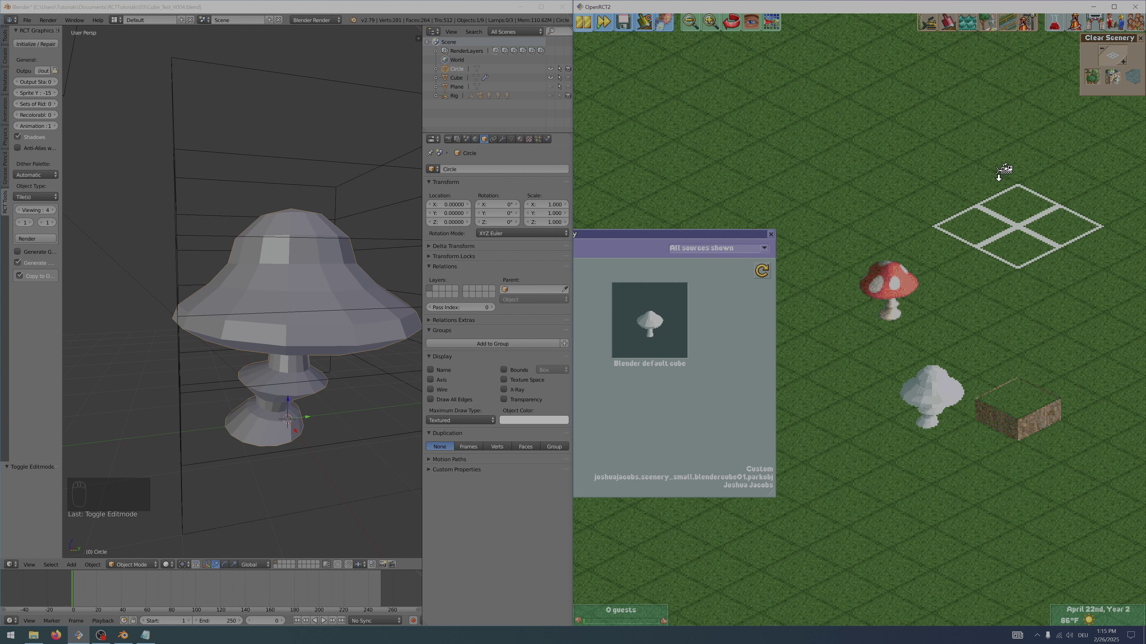
click(989, 22)
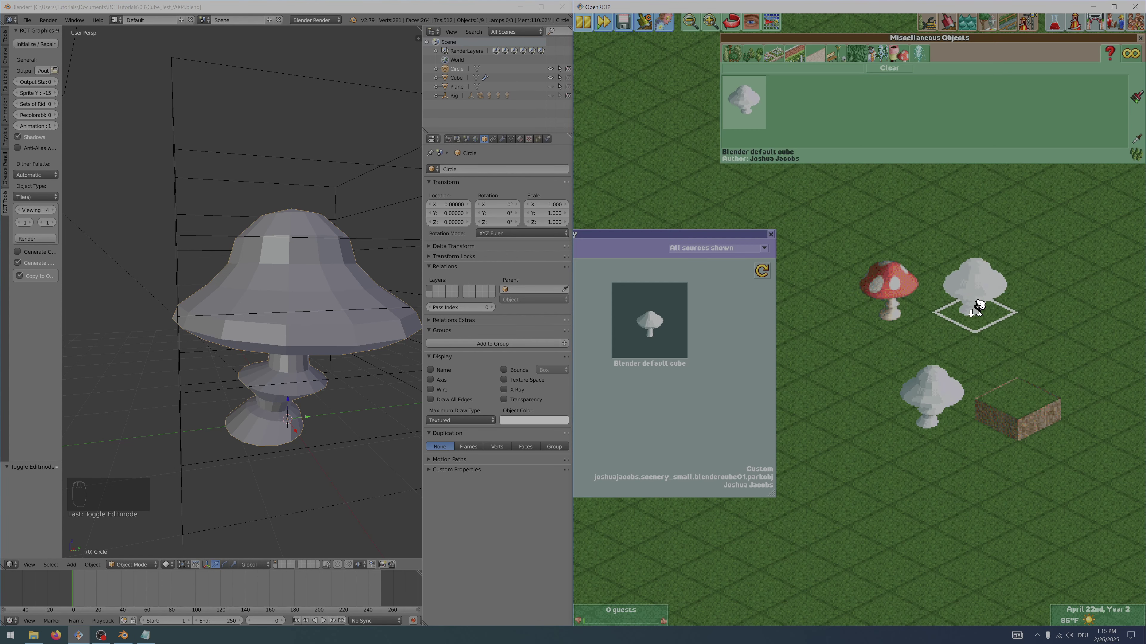
click(975, 307)
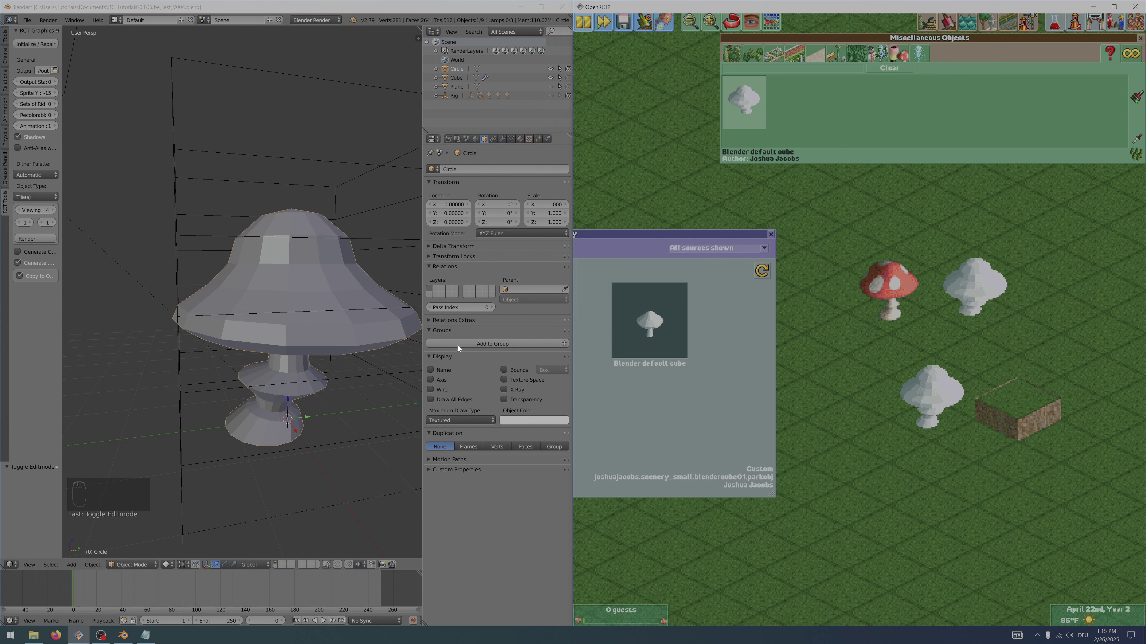
- Enter Edit Mode on the mushroom and select the edge loop around the cap's lower rim
middle_drag(397, 347, 354, 314)
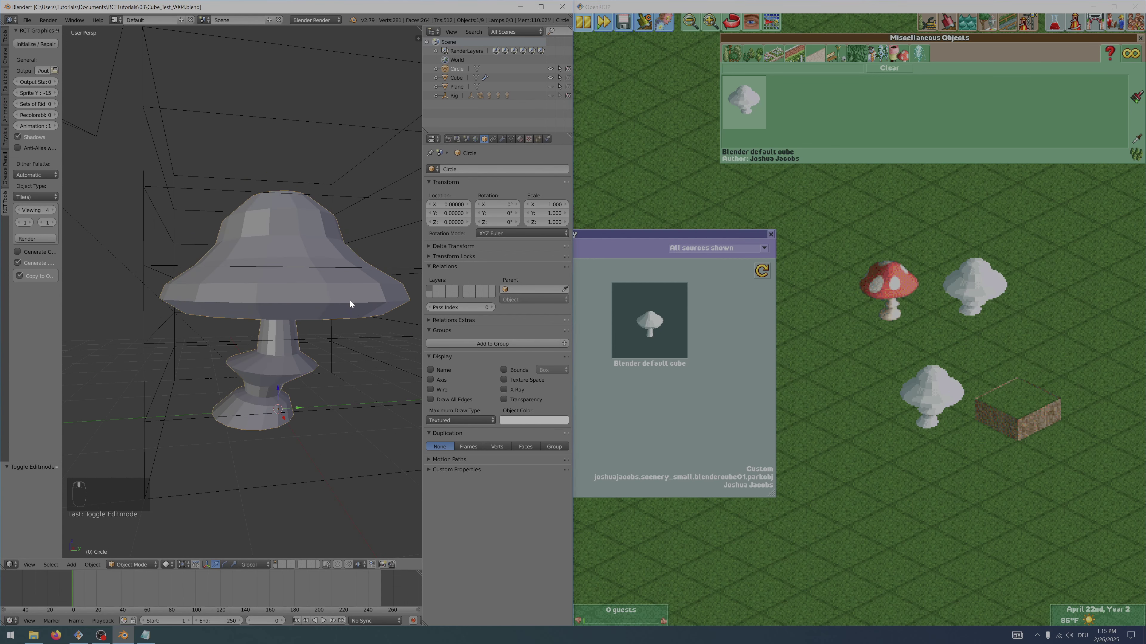
right_click(347, 292)
key(Tab)
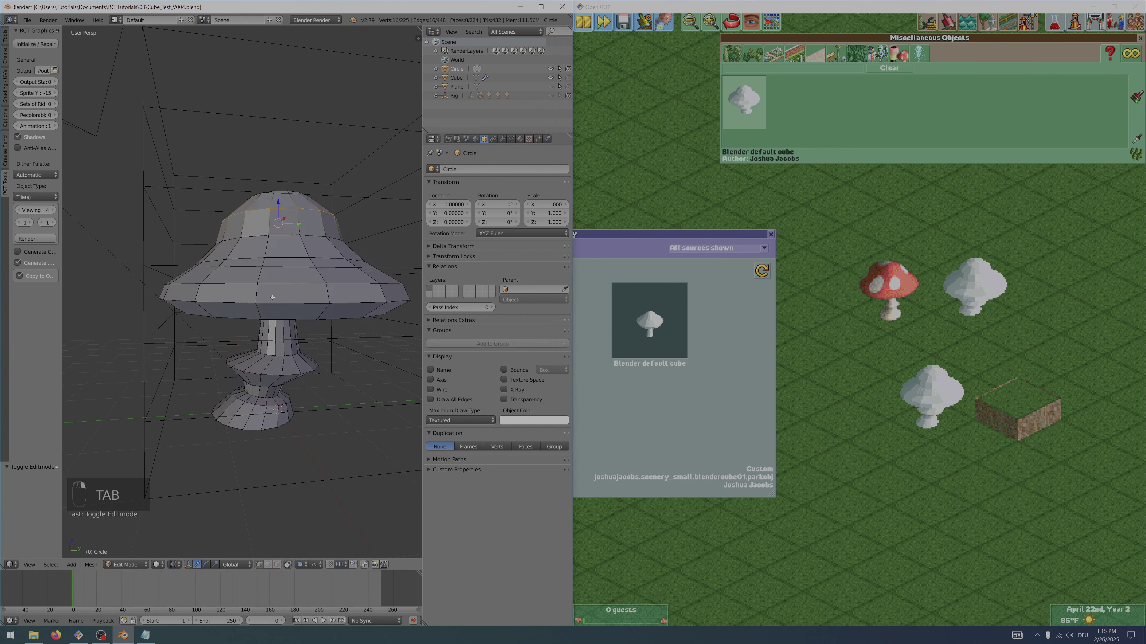
alt+right_click(311, 303)
key(s)
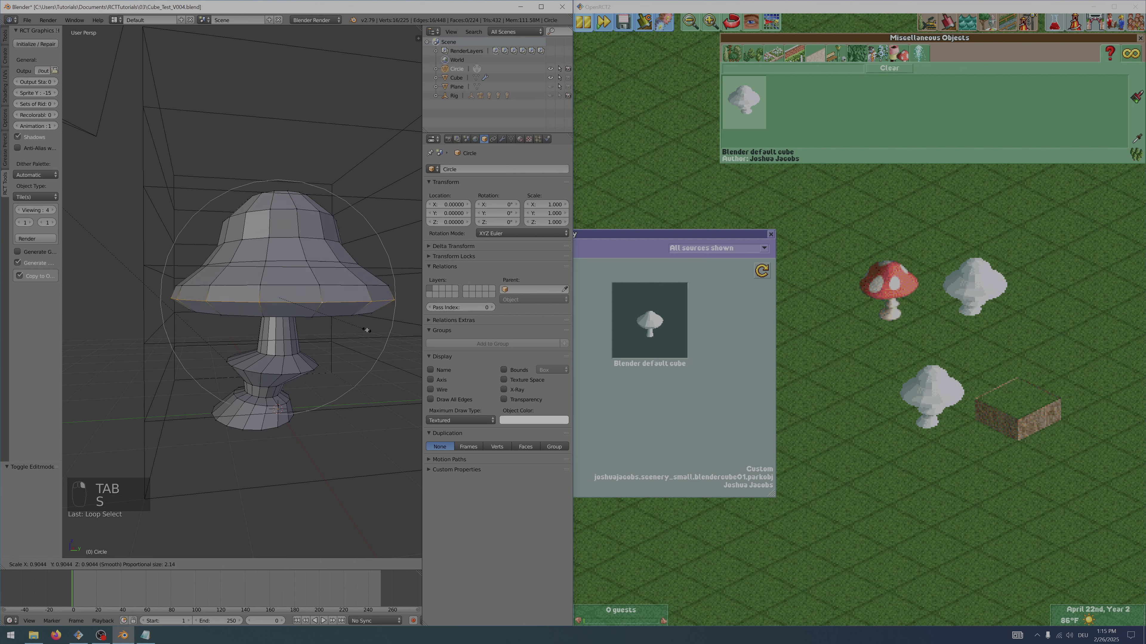
scroll(367, 328, up, 4)
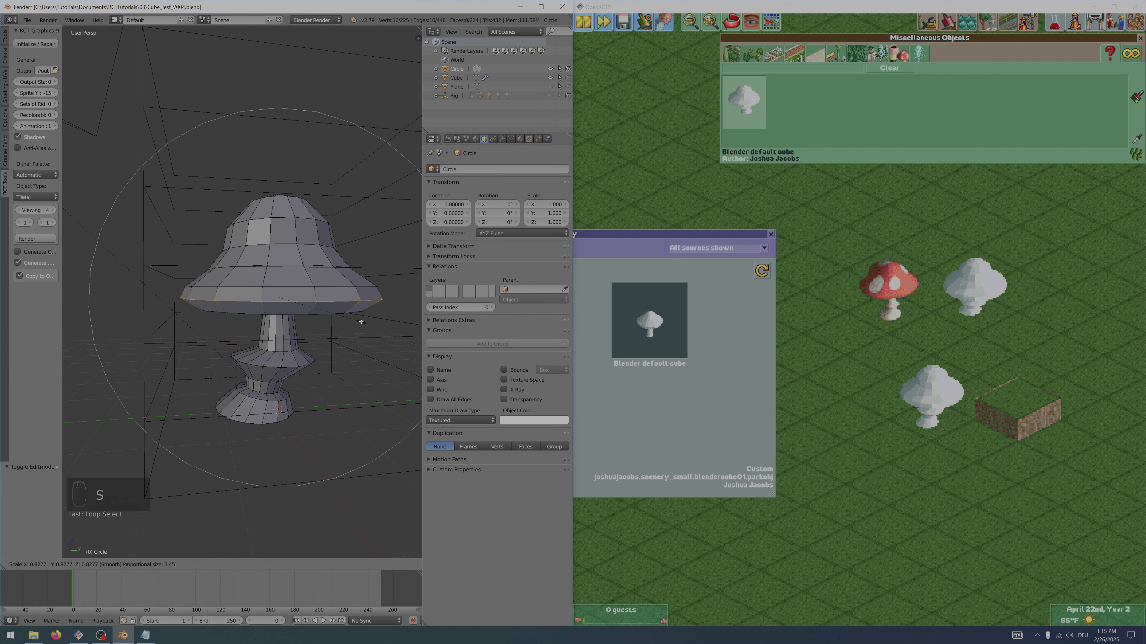
key(shift+z)
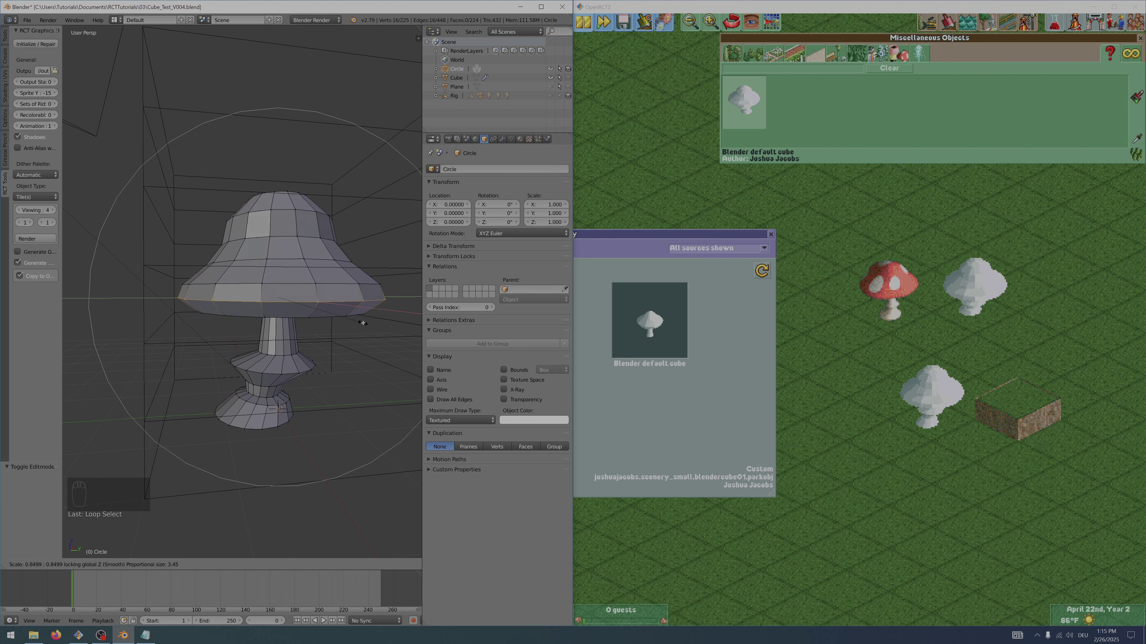
right_click(363, 323)
key(s)
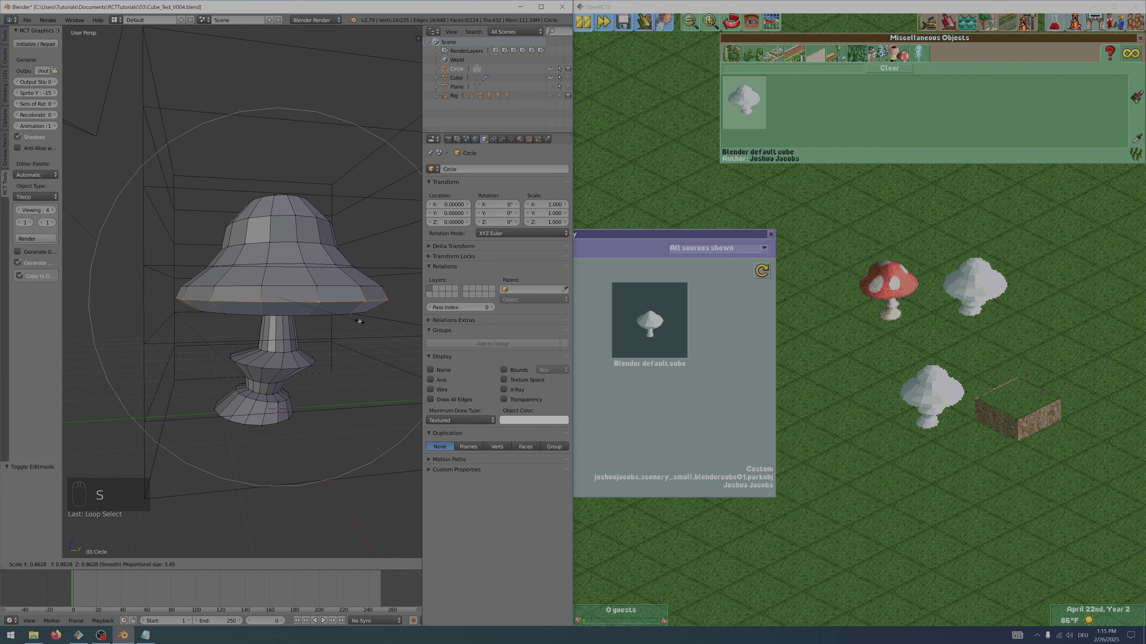
right_click(360, 322)
- Scale the cap's rim loop to 0.914 with a reduced proportional falloff
key(s)
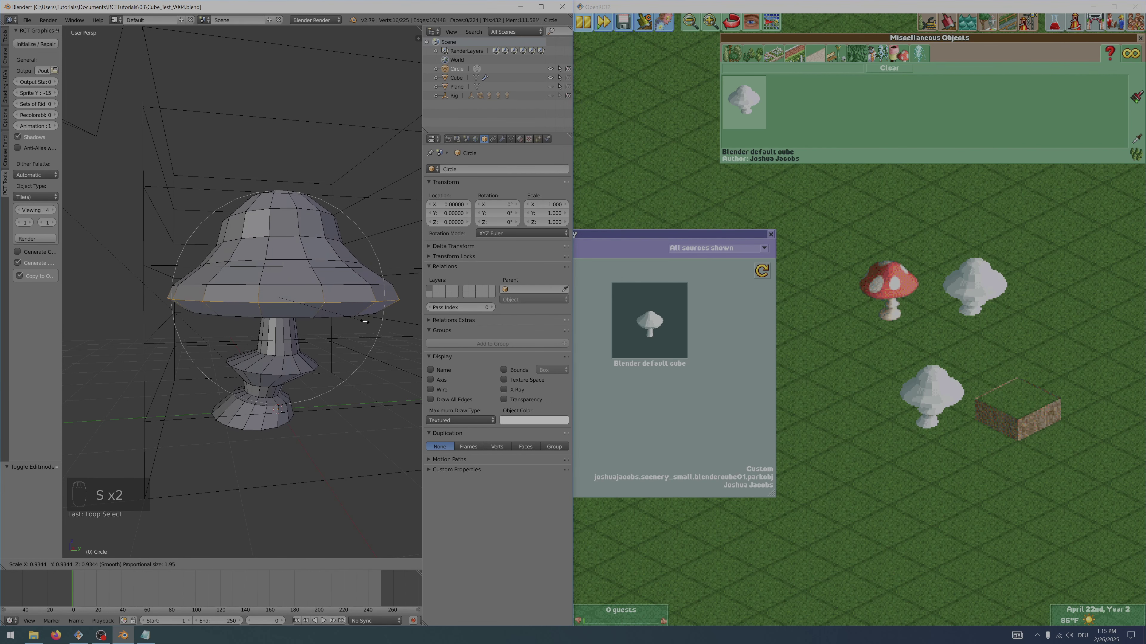
click(363, 321)
- Lower the cap's tip vertex 0.346 along Z and scale the area around it to 0.463 with proportional editing
right_click(287, 194)
middle_drag(287, 194, 289, 216)
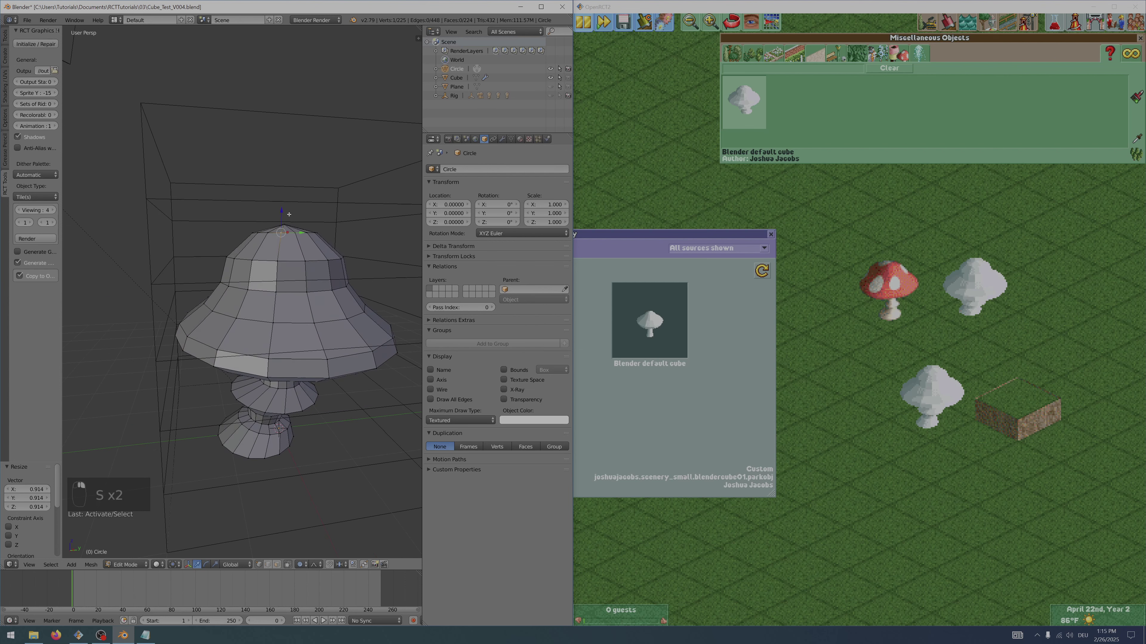
right_click(289, 220)
key(g)
key(z)
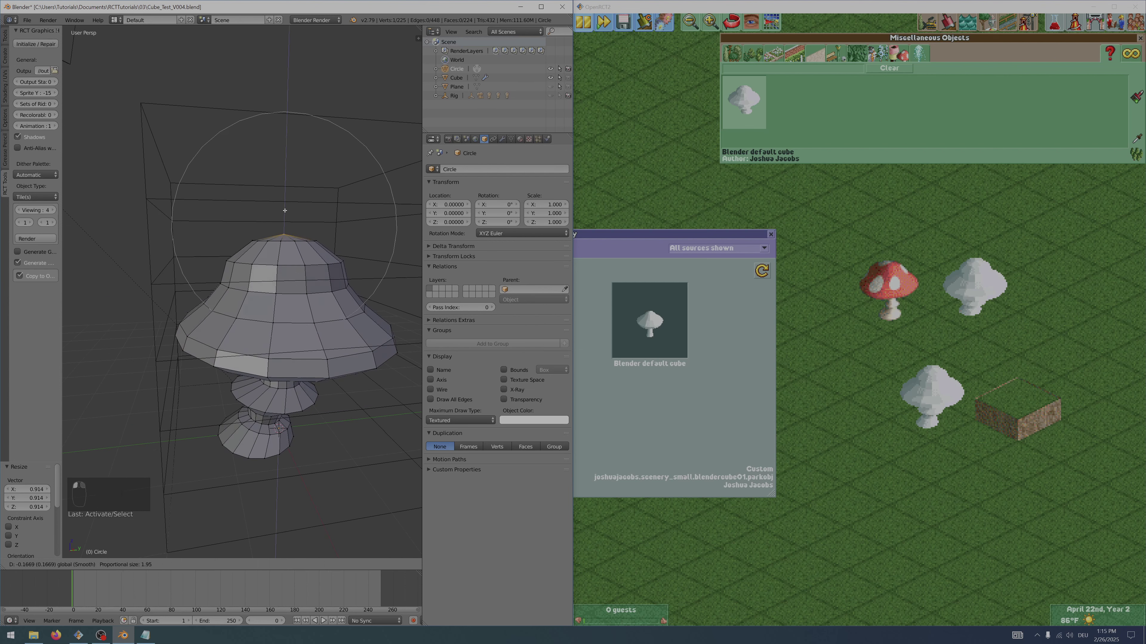
click(352, 253)
key(s)
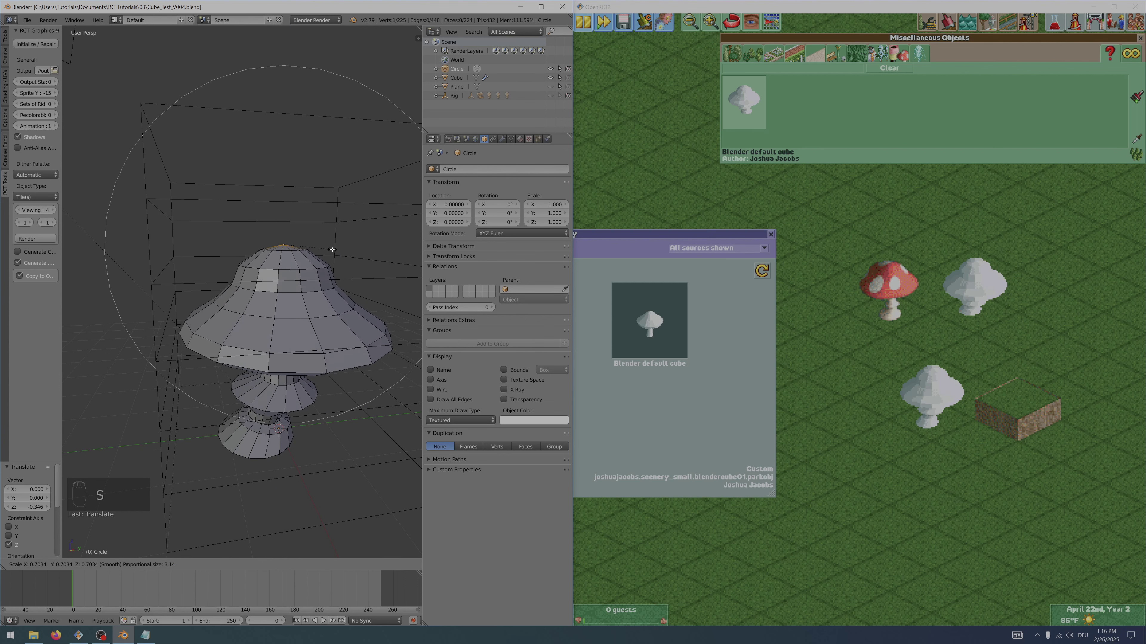
click(308, 306)
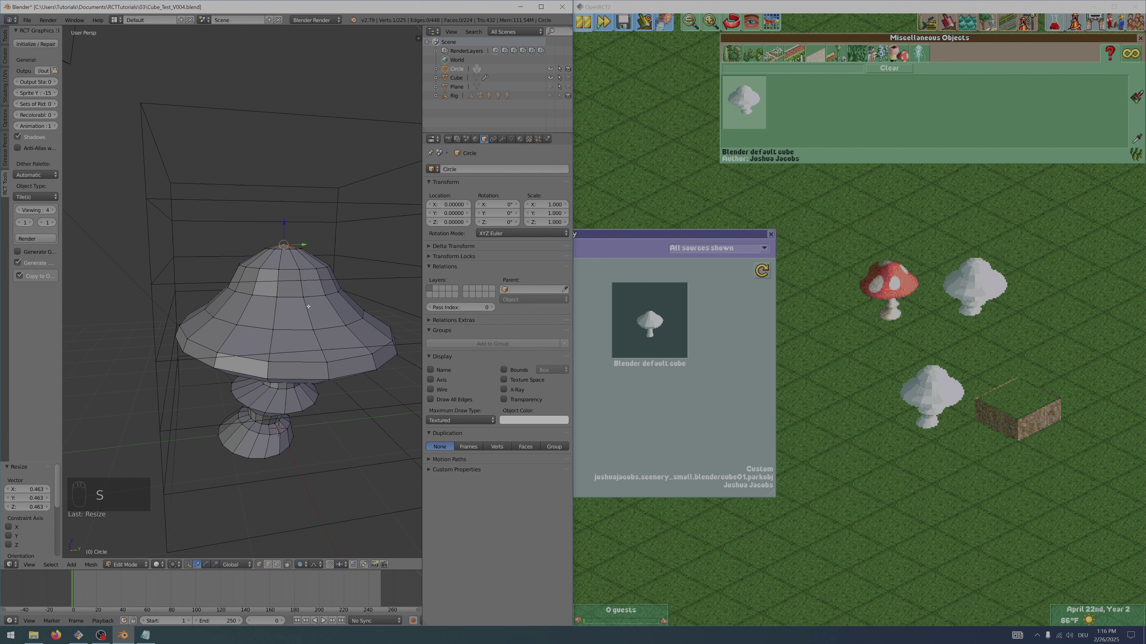
- Raise the loop on the cap's middle slope slightly along Z with proportional editing, and leave Edit Mode
super+right_click(317, 329)
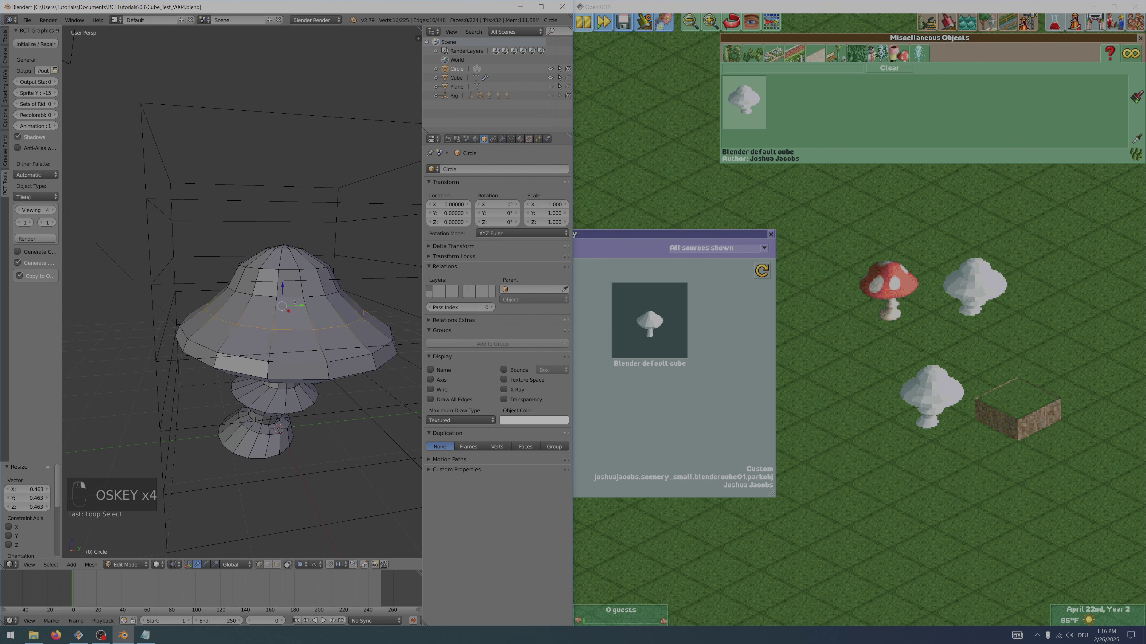
drag(282, 287, 283, 274)
middle_drag(310, 324, 263, 273)
key(Tab)
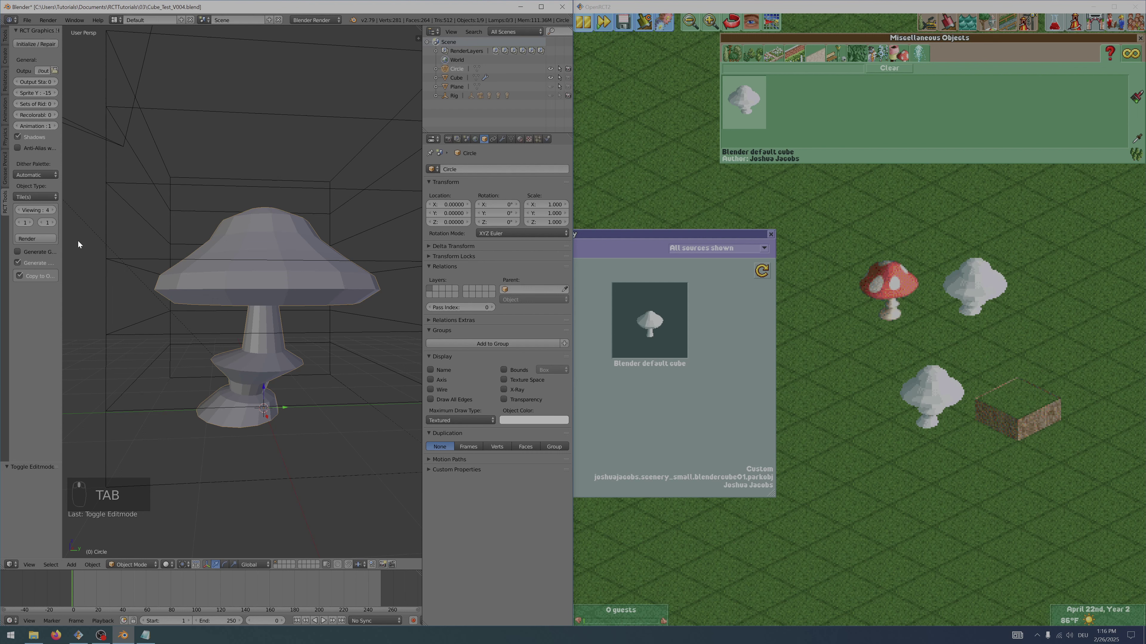
- Apply smooth shading to the mushroom mesh
scroll(3, 222, up, 6)
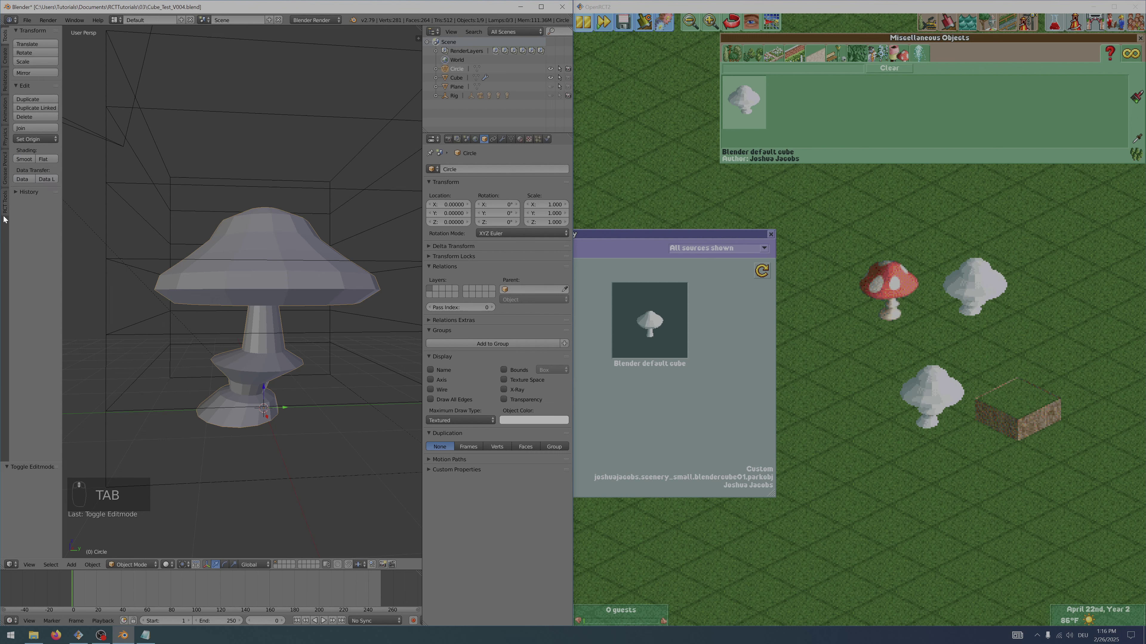
click(24, 159)
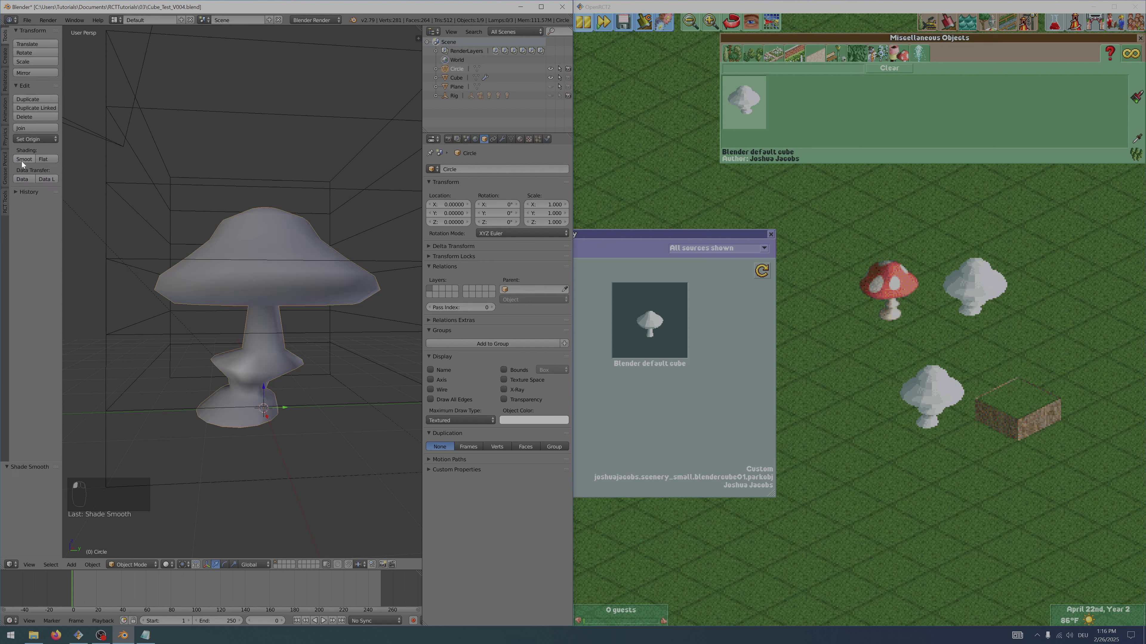
mouse_move(171, 212)
middle_down()
mouse_move(231, 209)
mouse_move(192, 215)
middle_up()
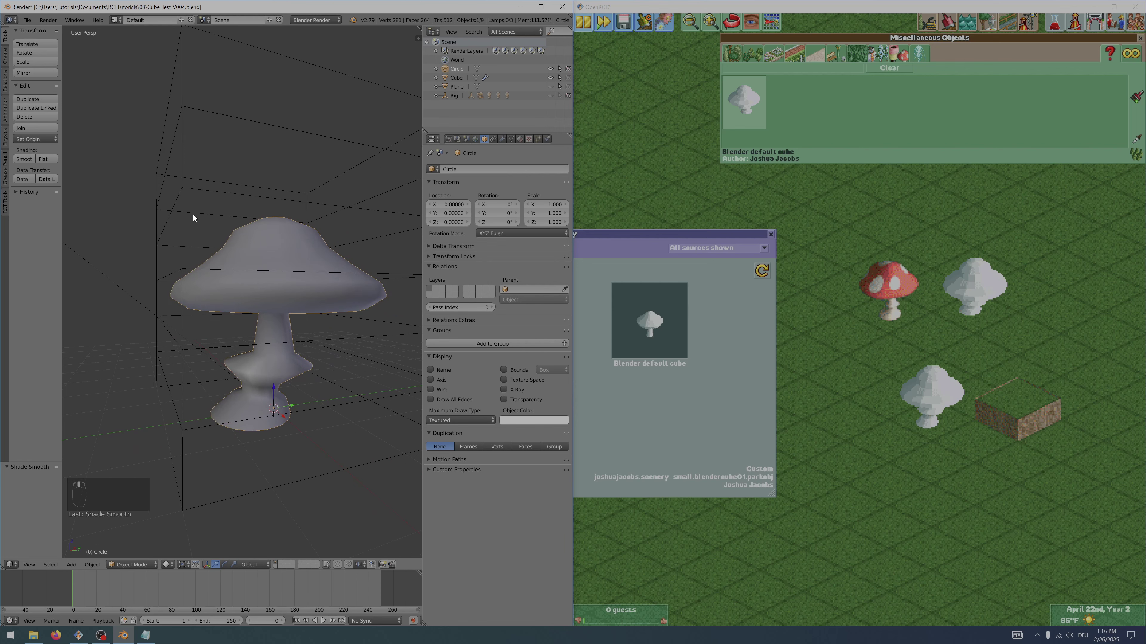
- Render the smooth-shaded mushroom with the RCT tools and reload the custom object in OpenRCT2
scroll(2, 218, down, 6)
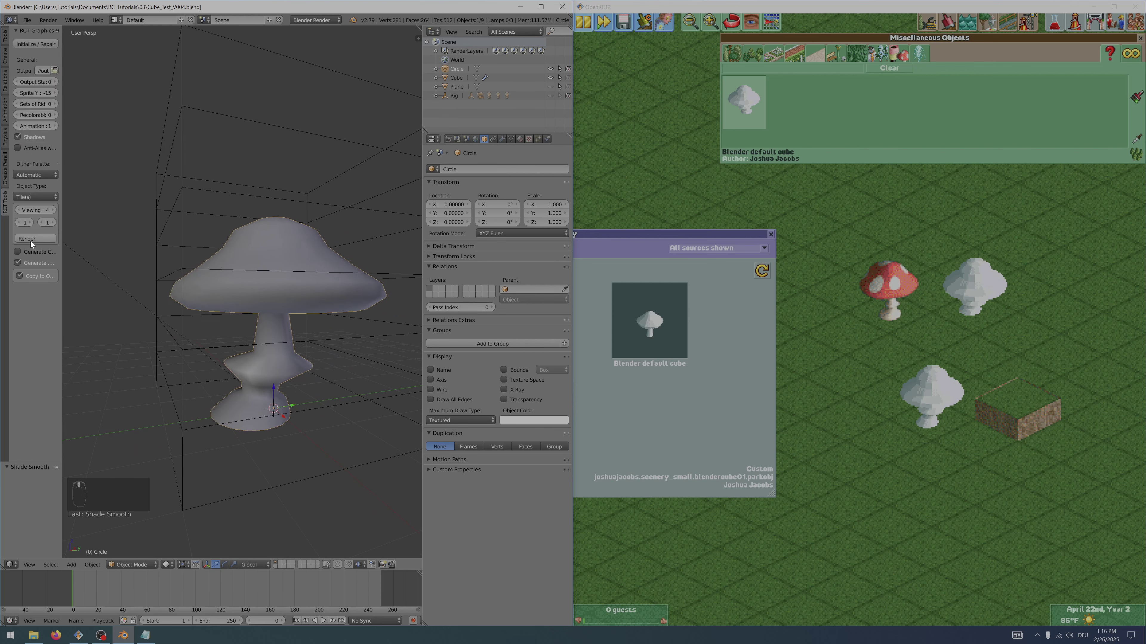
click(638, 388)
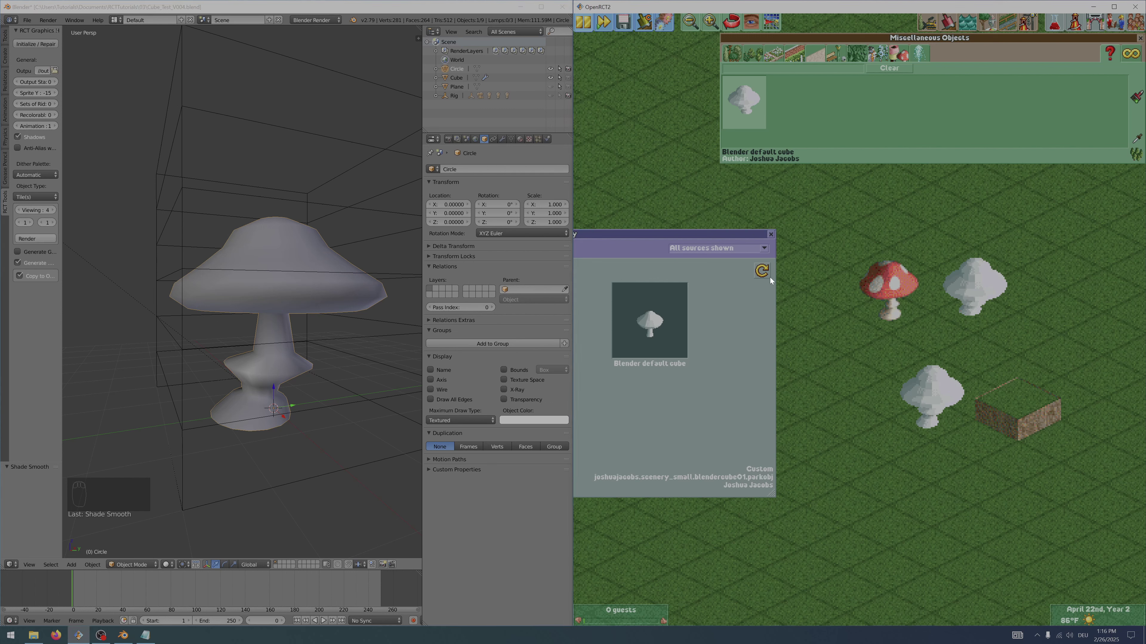
click(763, 272)
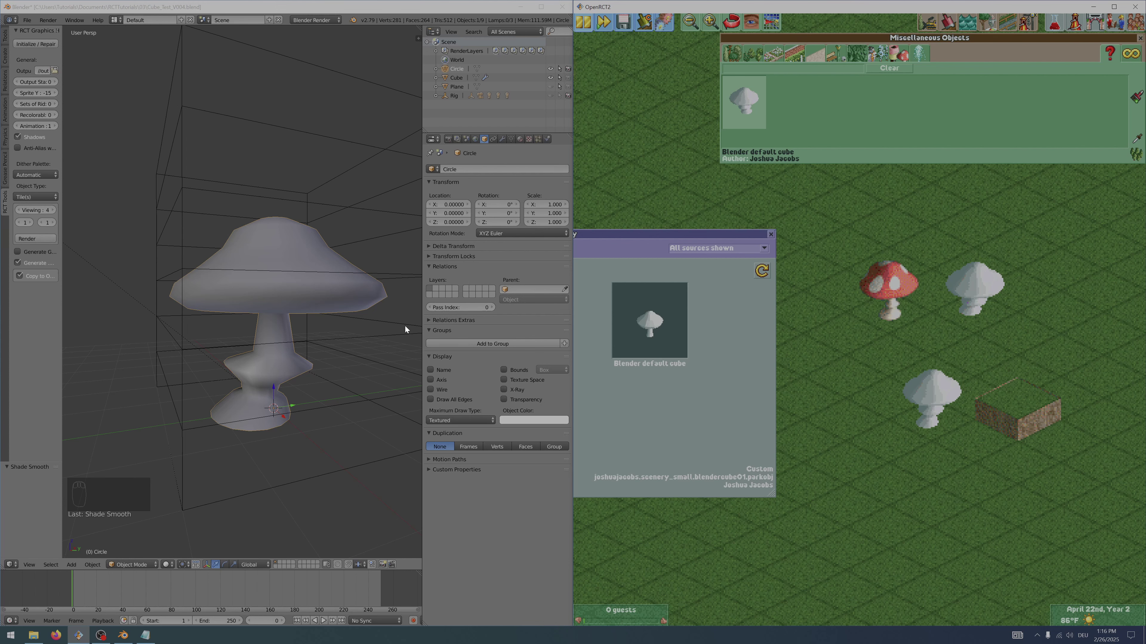
- In Blender, enter Edit Mode and scale the stem ring's widest loop to 0.670 with Z locked and proportional editing
middle_drag(404, 330, 270, 361)
key(Tab)
alt+right_click(255, 349)
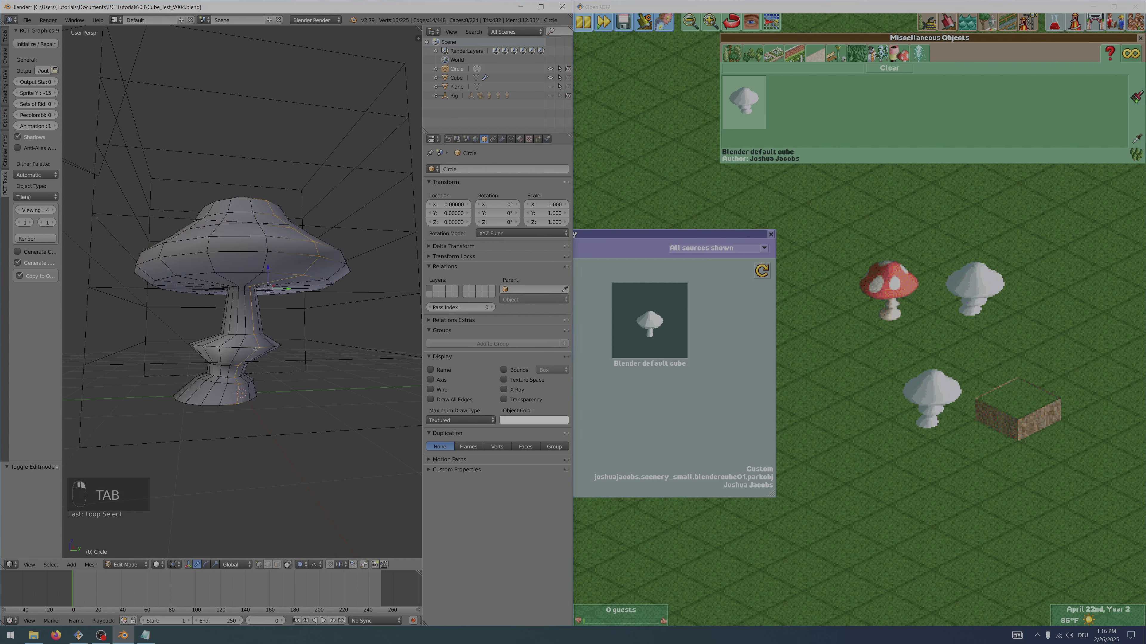
alt+right_click(254, 348)
key(s)
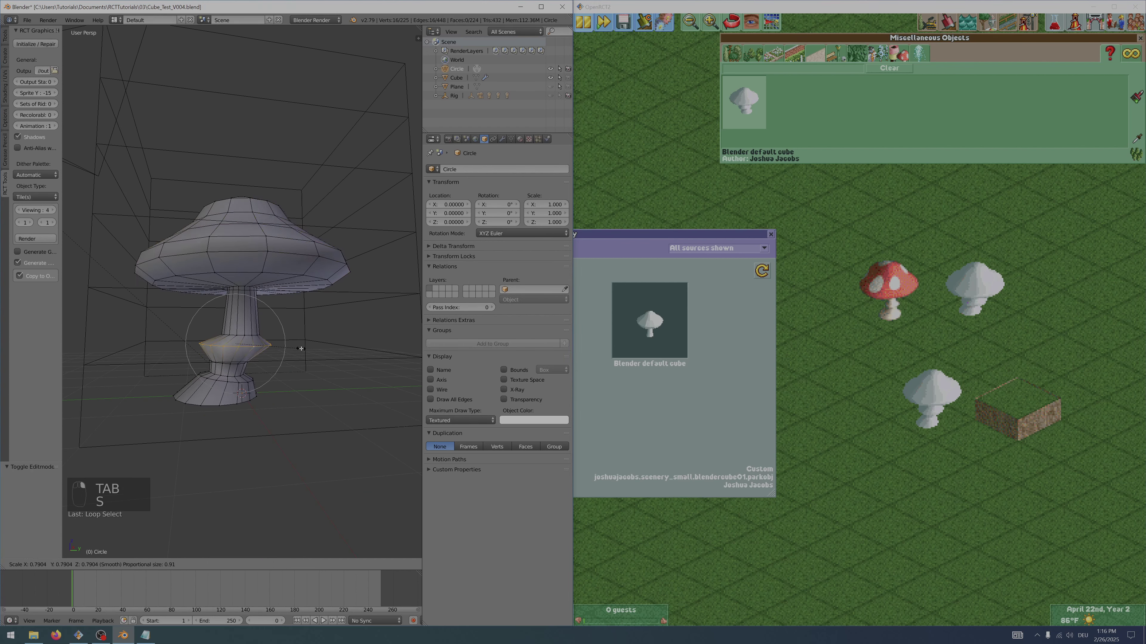
key(shift+z)
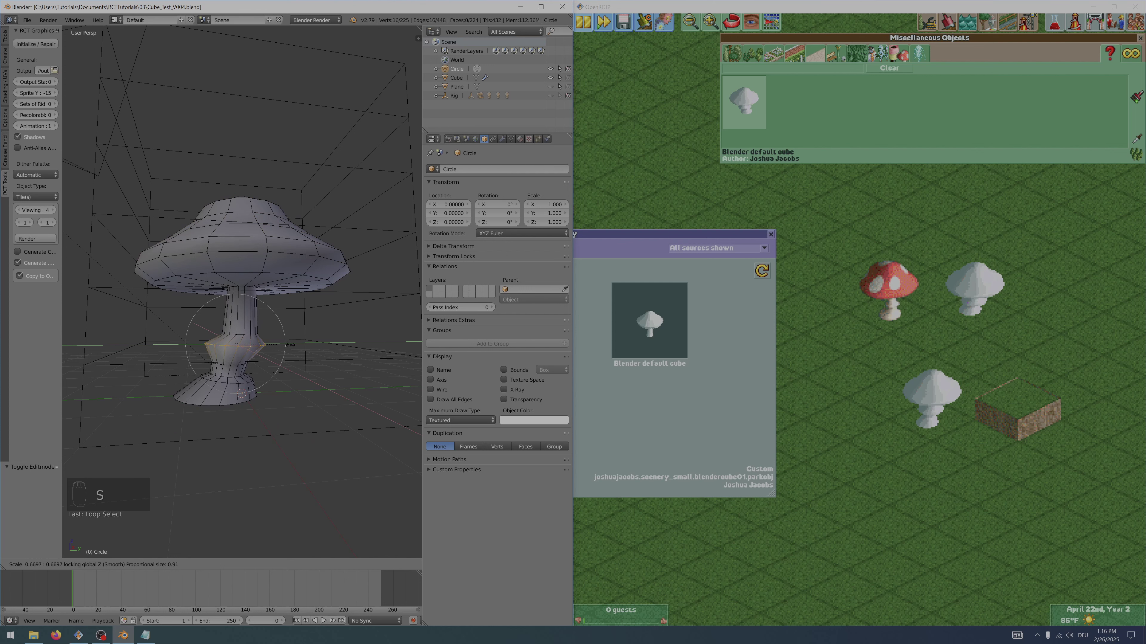
click(290, 345)
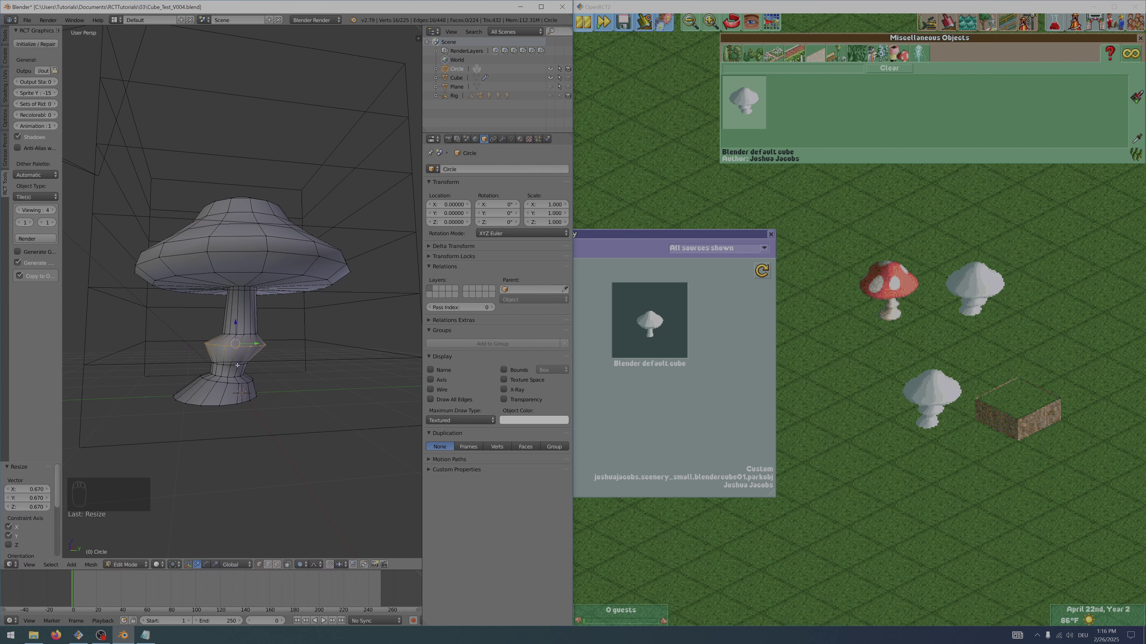
- Edge-slide the loop below the stem ring upward by a factor of -0.581 and scale it to 0.355
alt+click(237, 365)
key(g)
key(g)
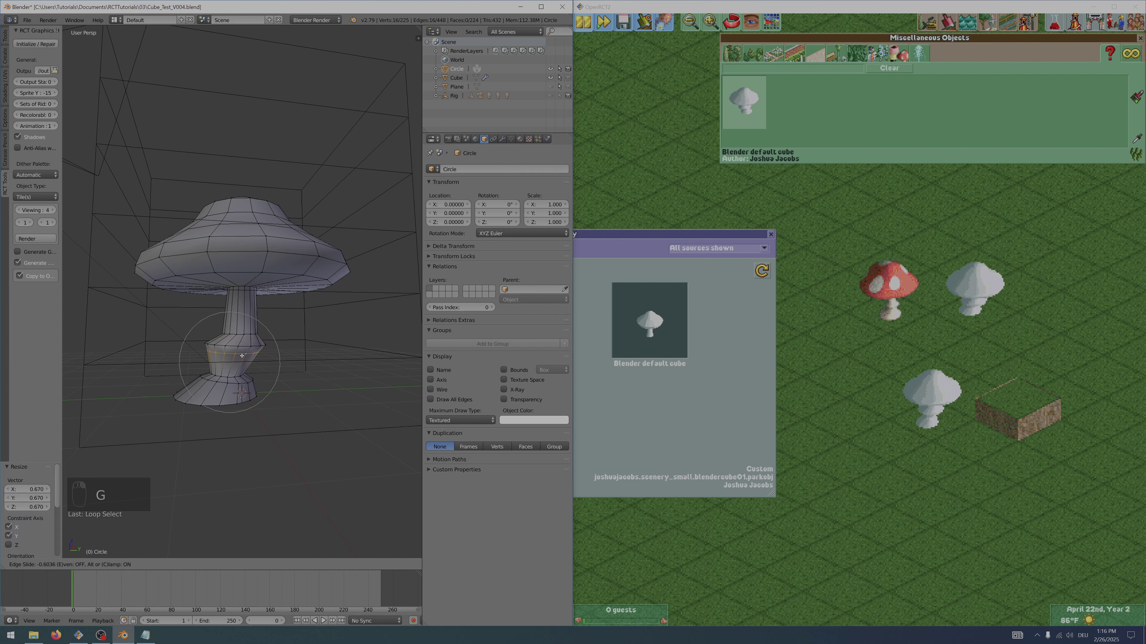
click(242, 356)
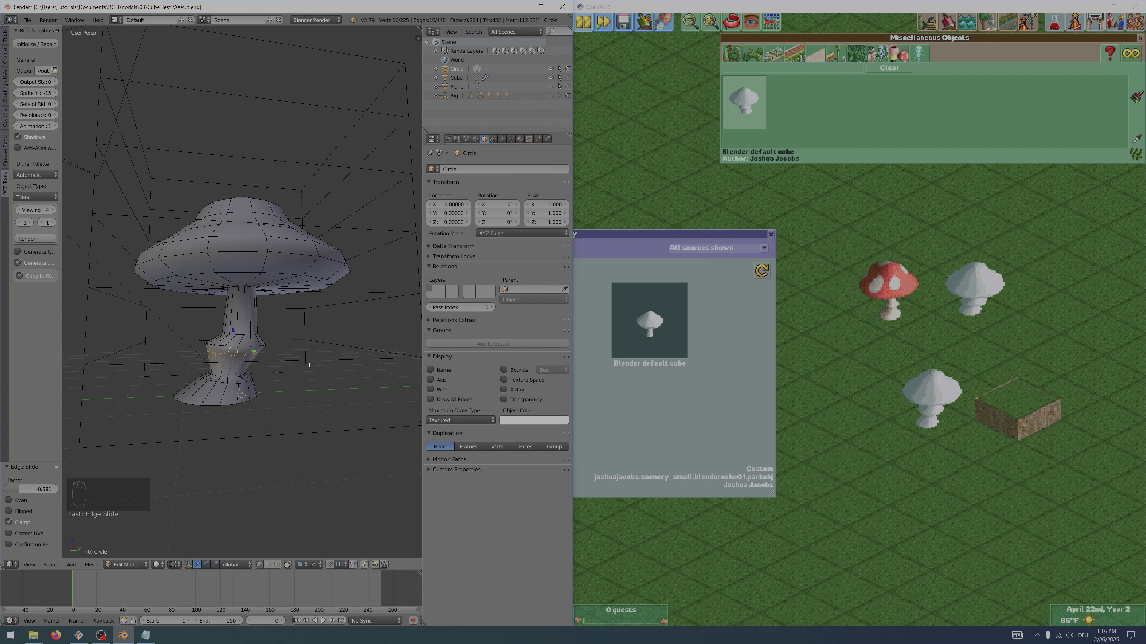
key(s)
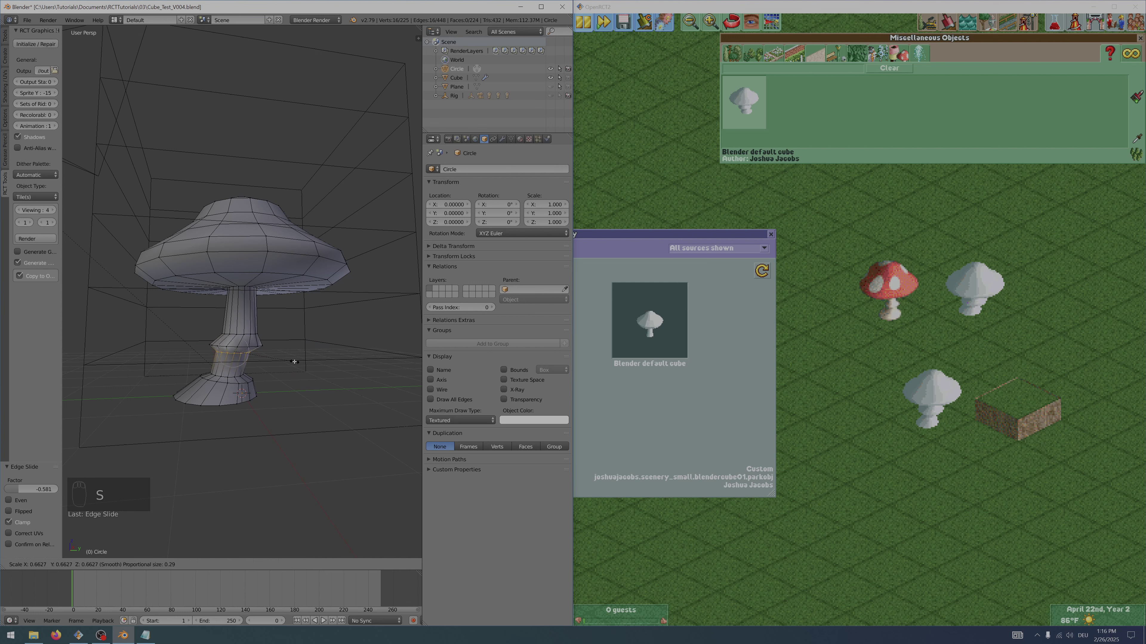
click(267, 358)
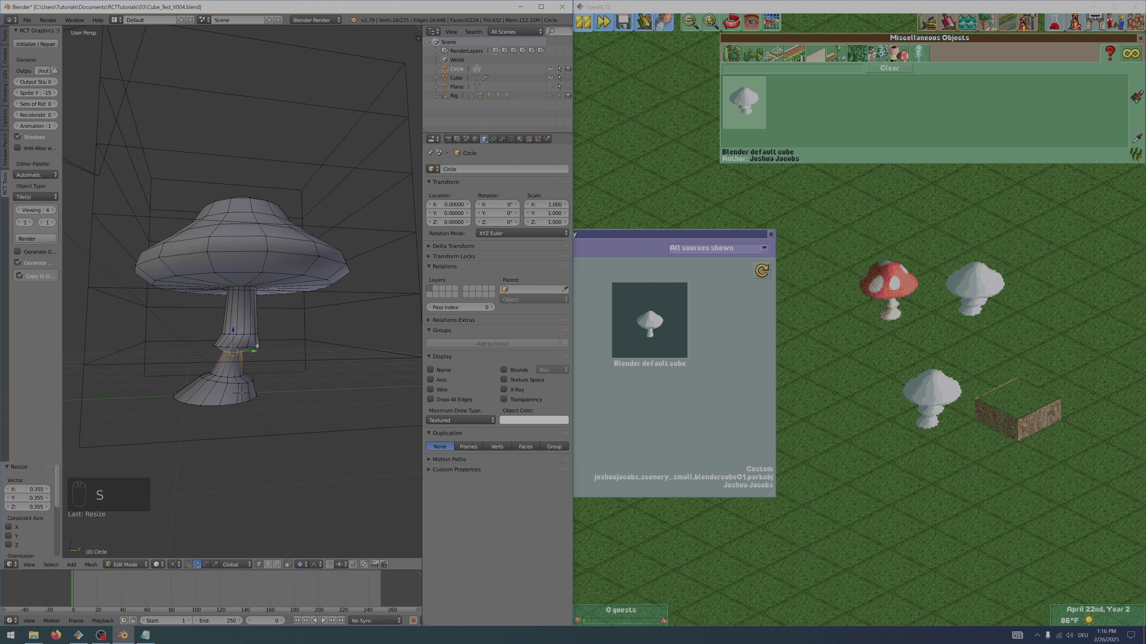
- Turn off proportional editing, scale the stem ring's outer loop to 1.534, and resize the stem loop just above it
key(o)
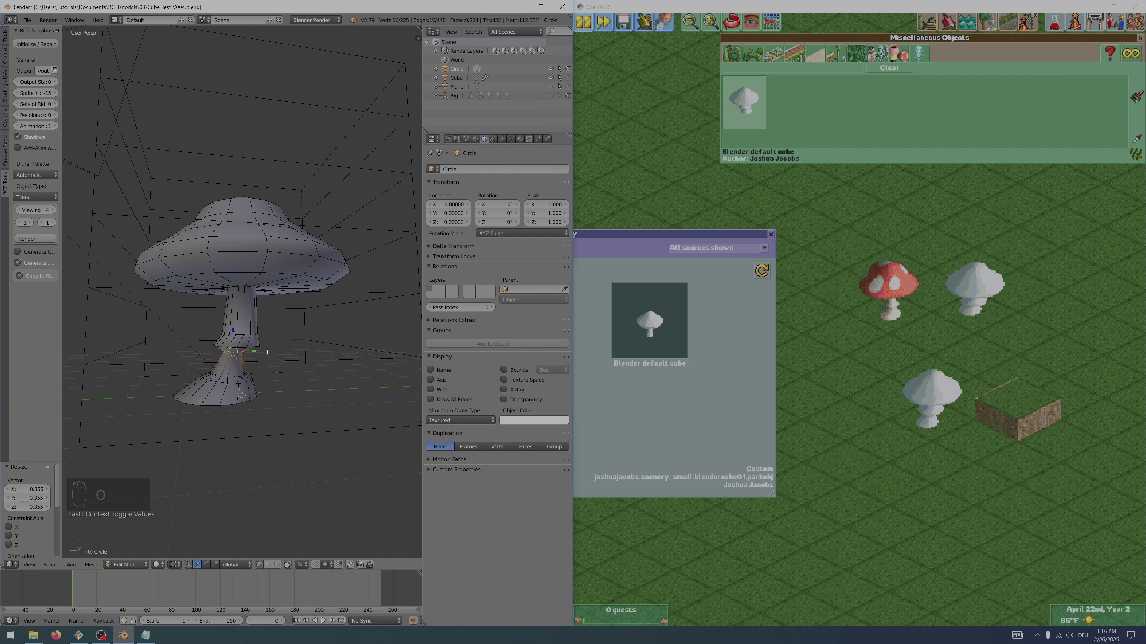
alt+click(261, 345)
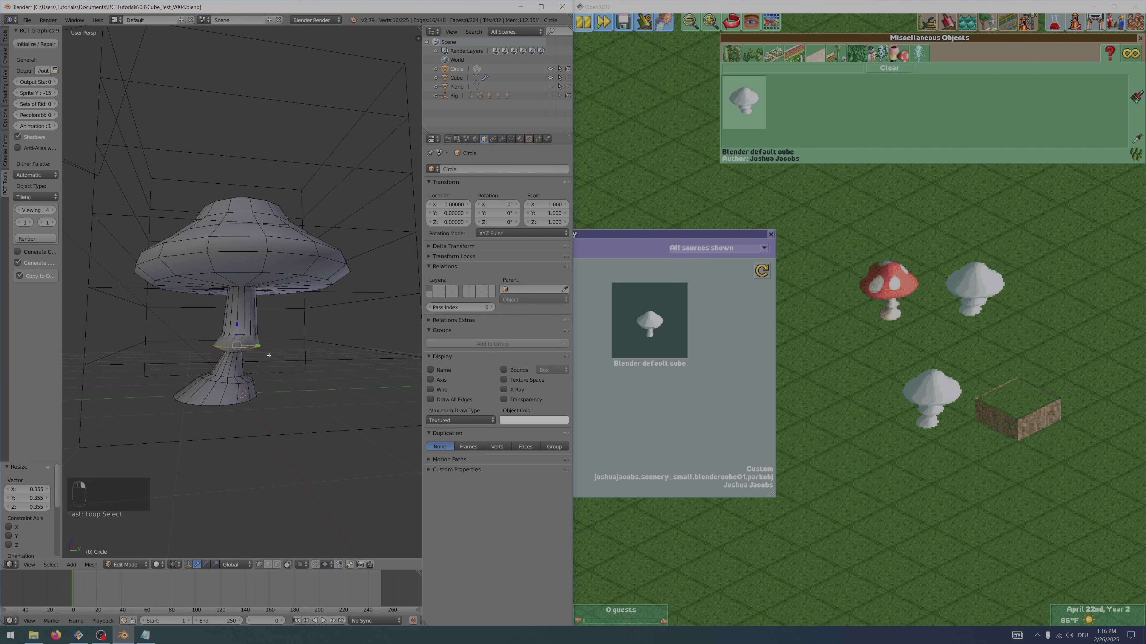
key(s)
click(287, 358)
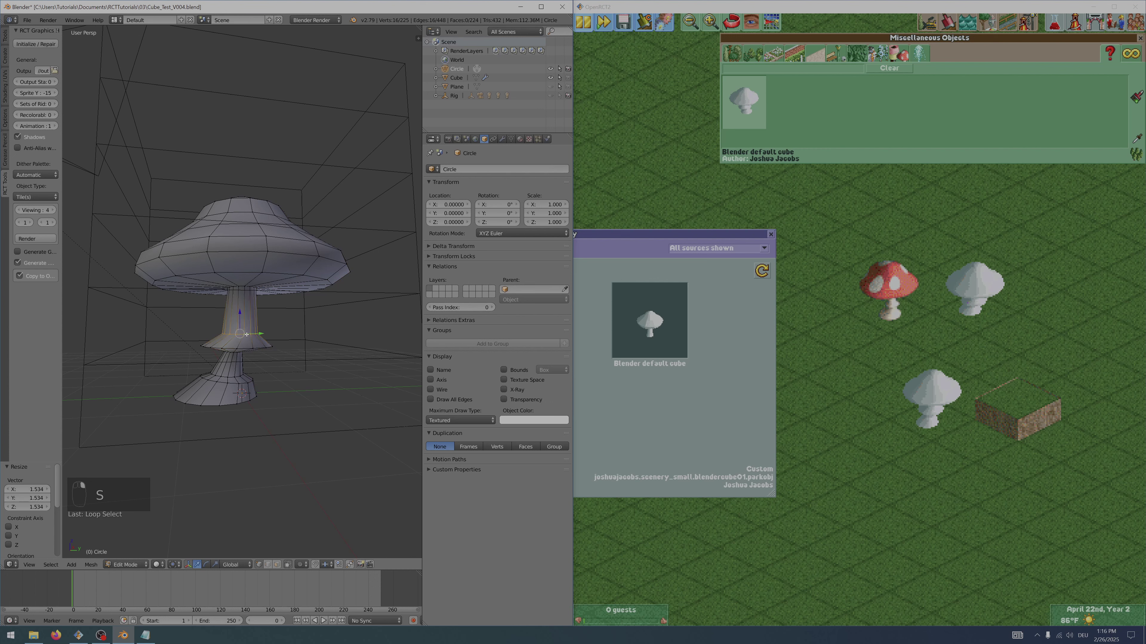
key(s)
click(277, 334)
- Leave Edit Mode, render the mushroom with its reshaped stem, and reload the custom object in OpenRCT2
key(Tab)
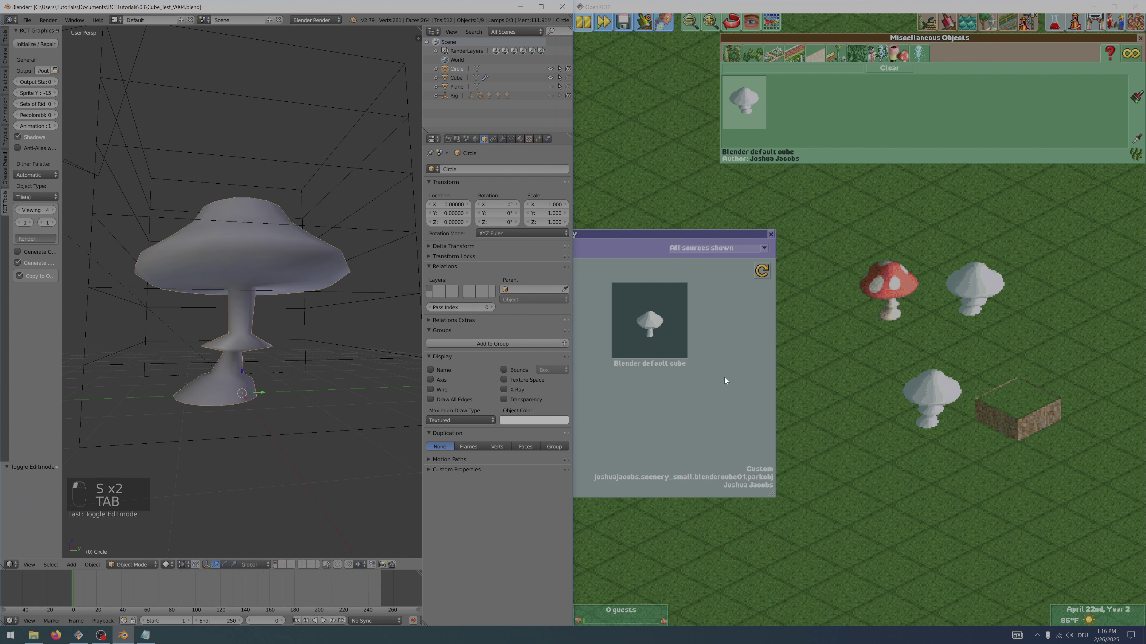
click(734, 389)
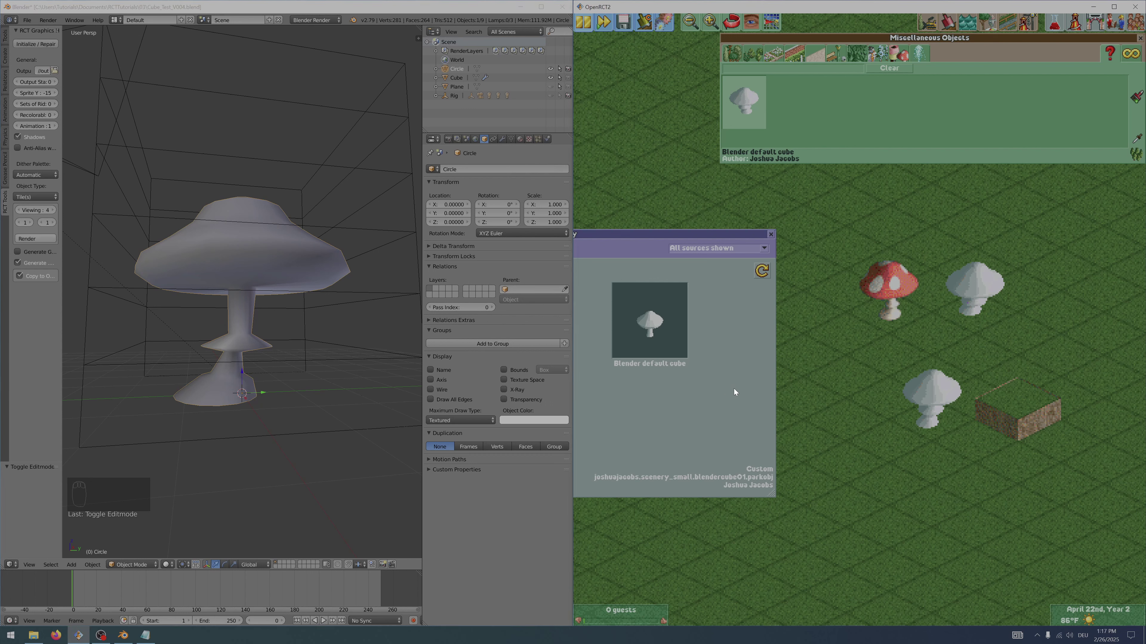
click(762, 270)
- Examine the mushroom's shape through Blender's orthographic scene camera
middle_drag(381, 314, 357, 339)
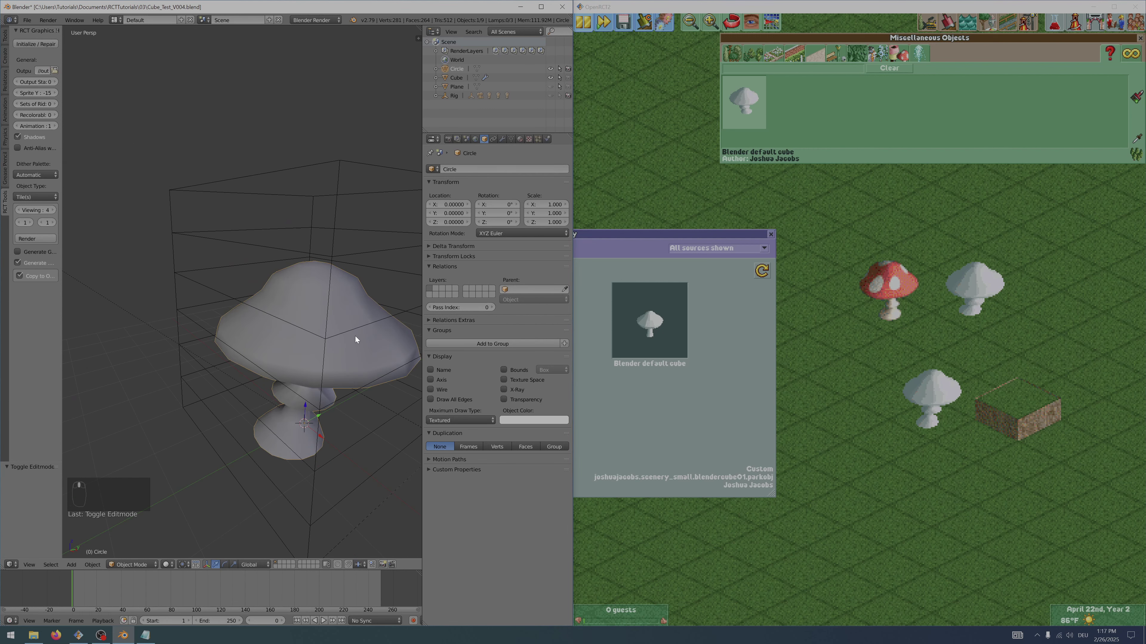
key(KP_0)
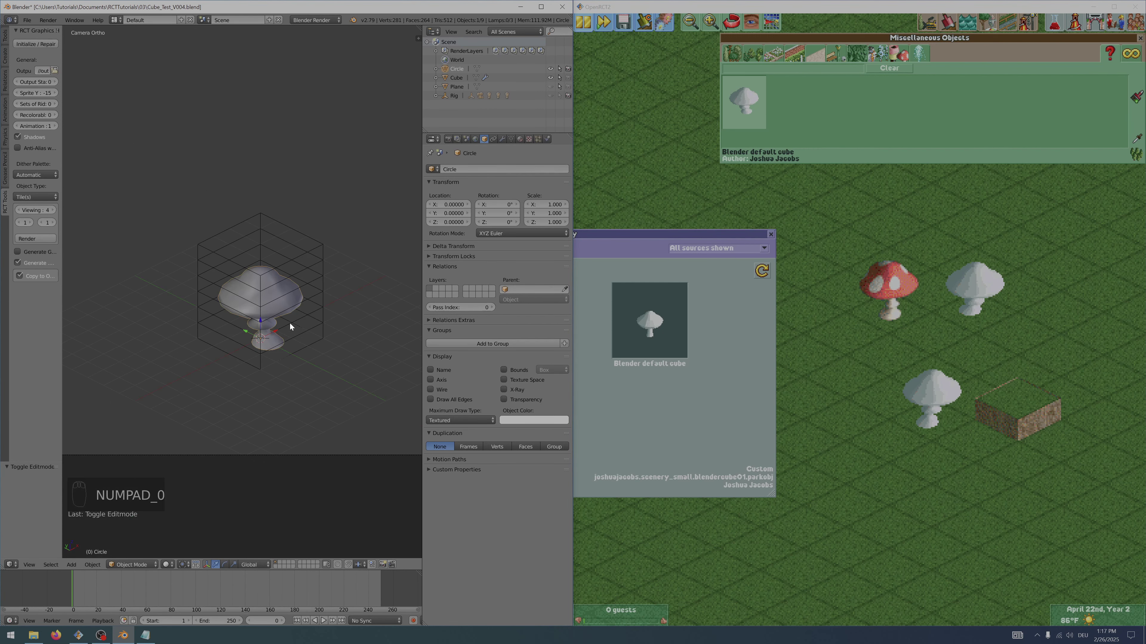
scroll(290, 324, up, 3)
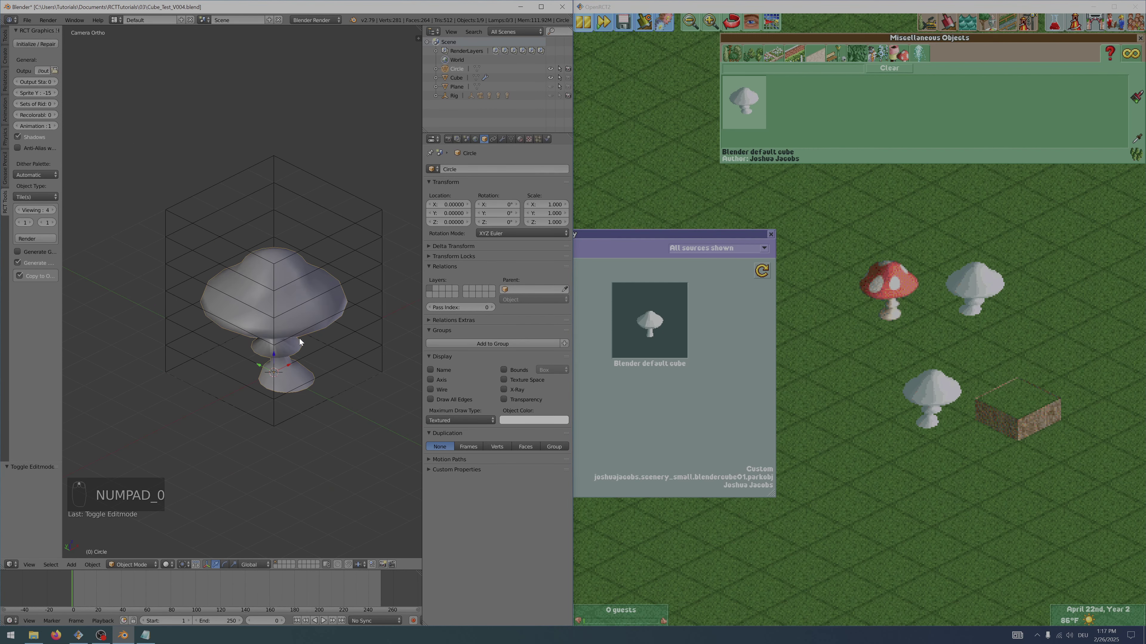
- Enter Edit Mode, select the stem ring's three neighbouring edge loops, and move them -0.195 on Z
scroll(298, 344, up, 1)
scroll(302, 349, down, 2)
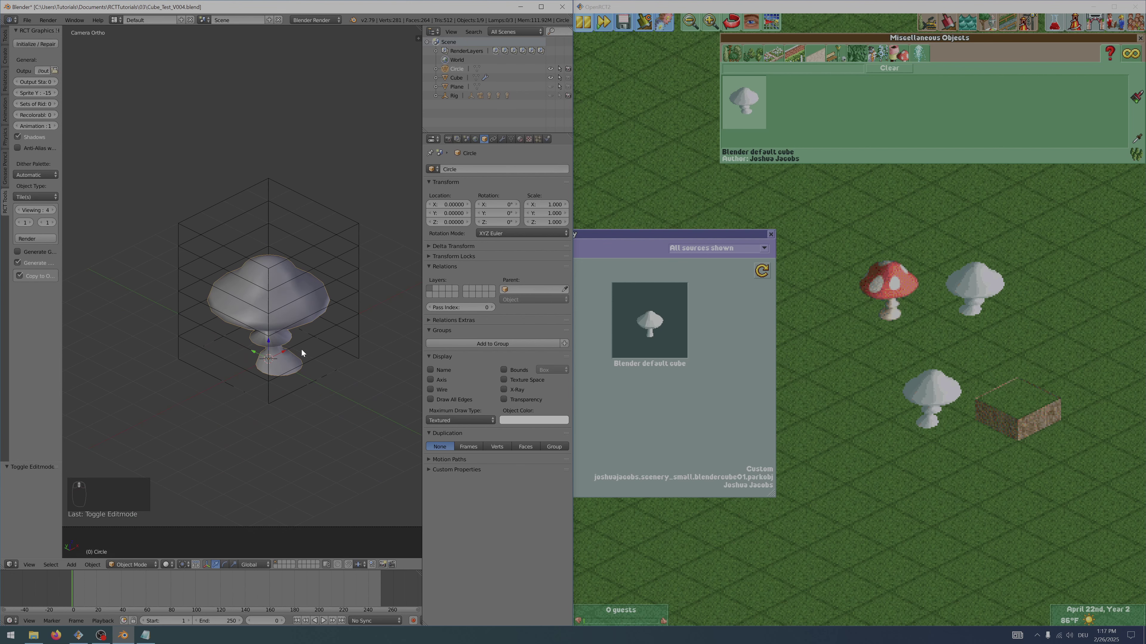
middle_drag(301, 349, 285, 304)
scroll(236, 267, up, 12)
key(Tab)
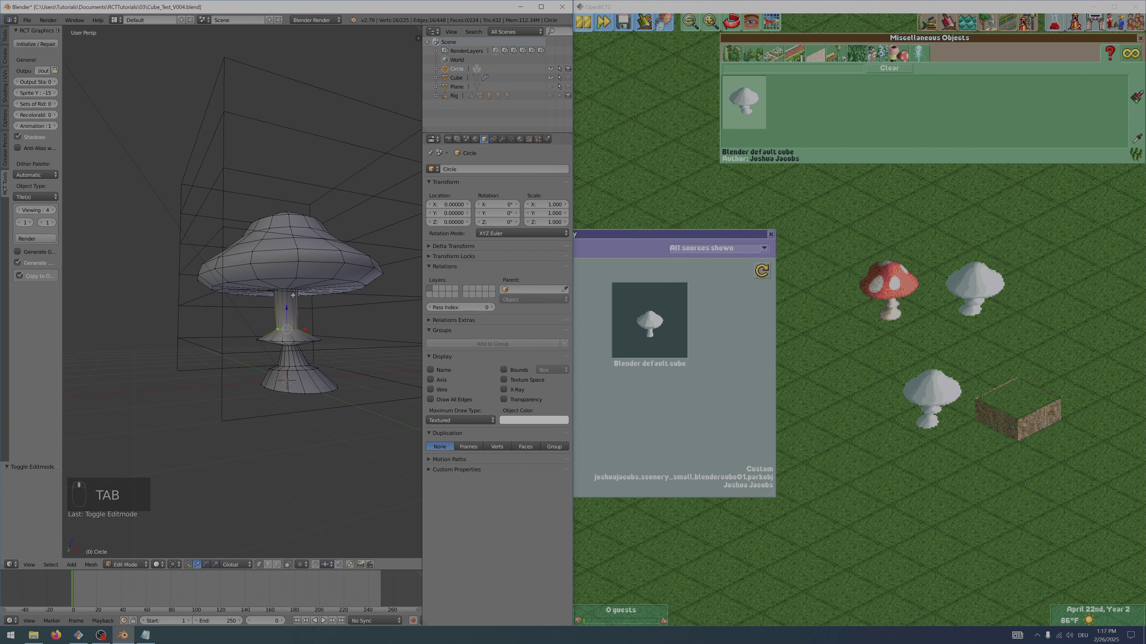
alt+right_click(296, 342)
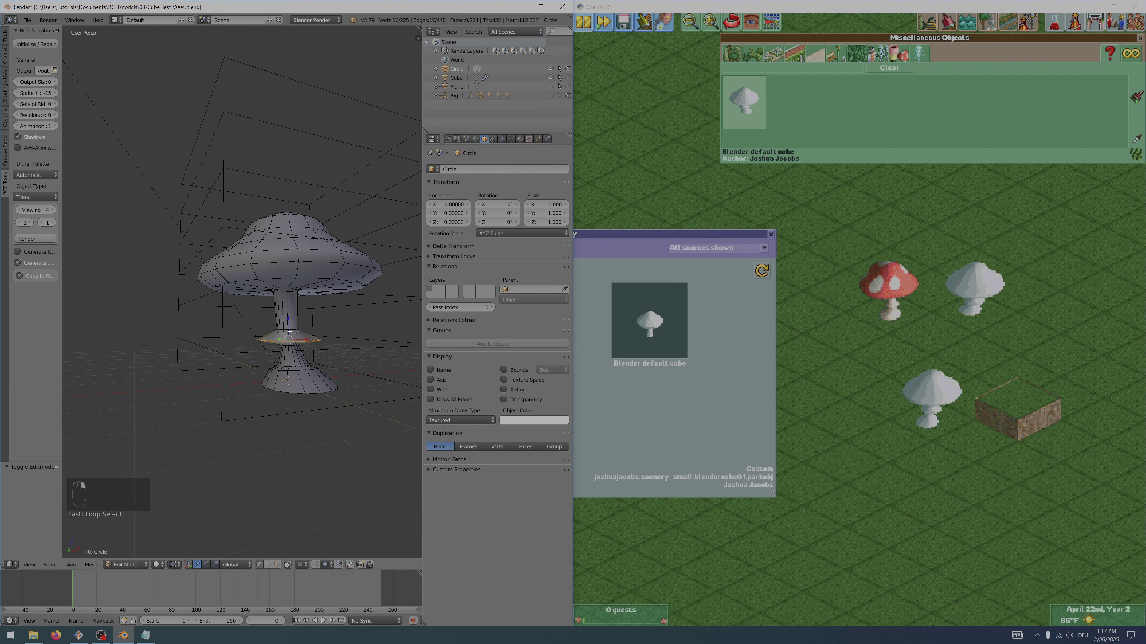
alt+right_click(291, 328)
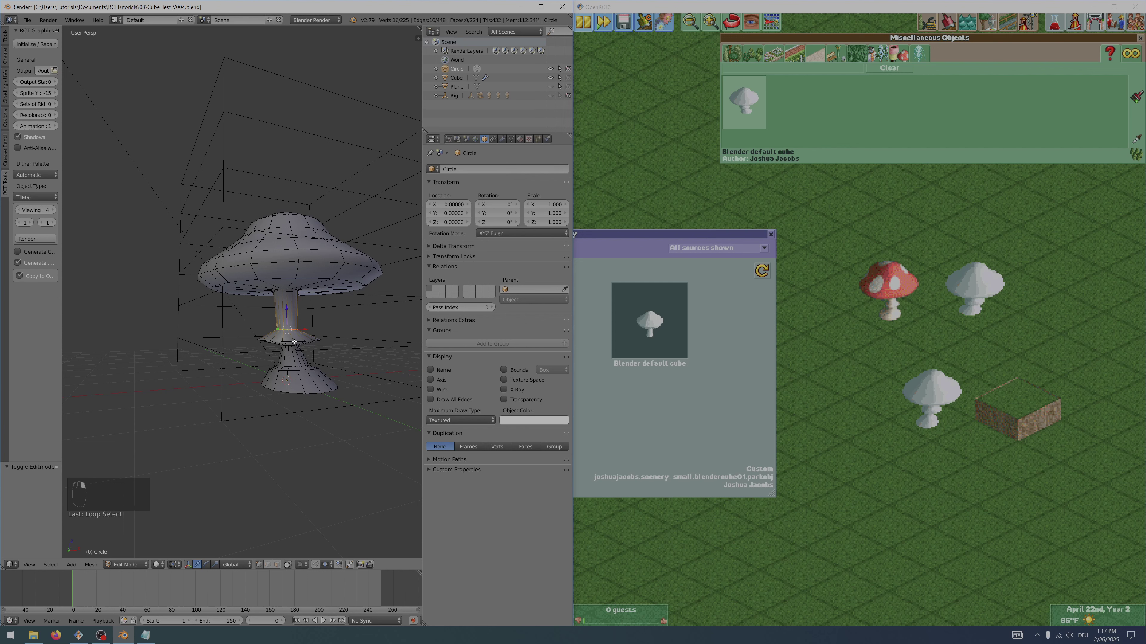
alt+shift+right_click(295, 342)
key(ctrl+z)
scroll(300, 349, up, 2)
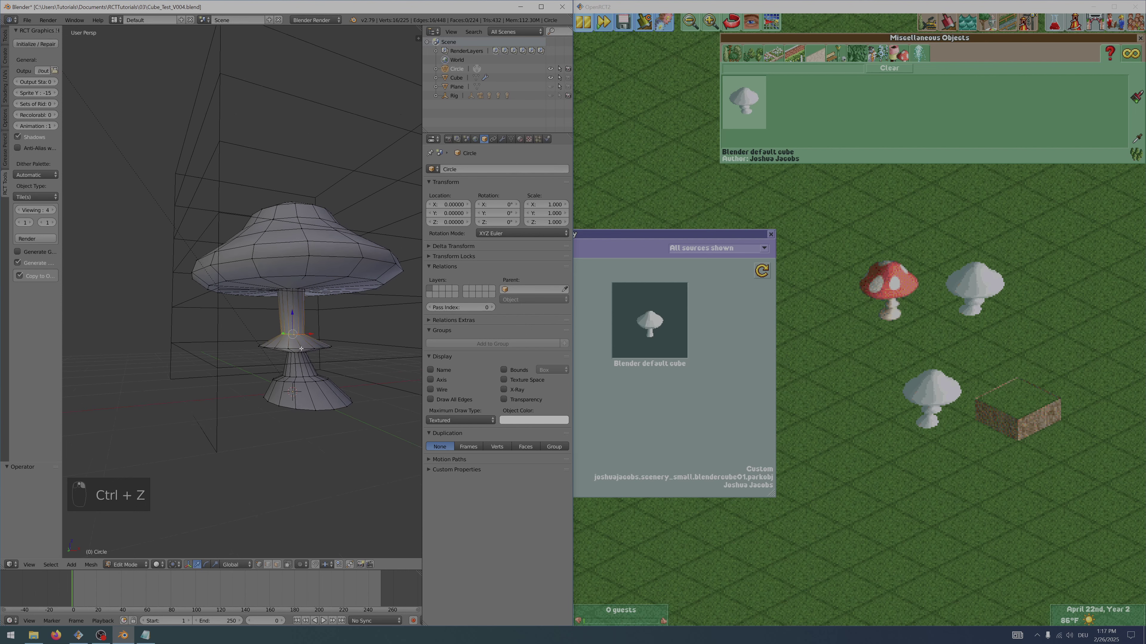
alt+shift+right_click(311, 357)
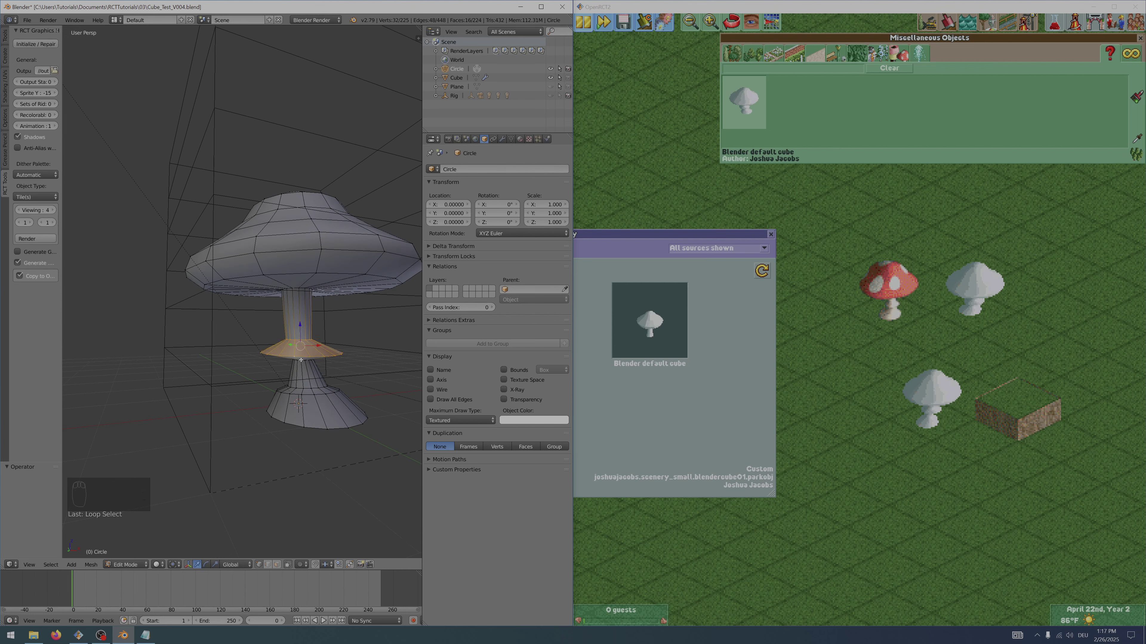
alt+shift+right_click(301, 360)
key(ctrl+z)
middle_drag(304, 363, 304, 352)
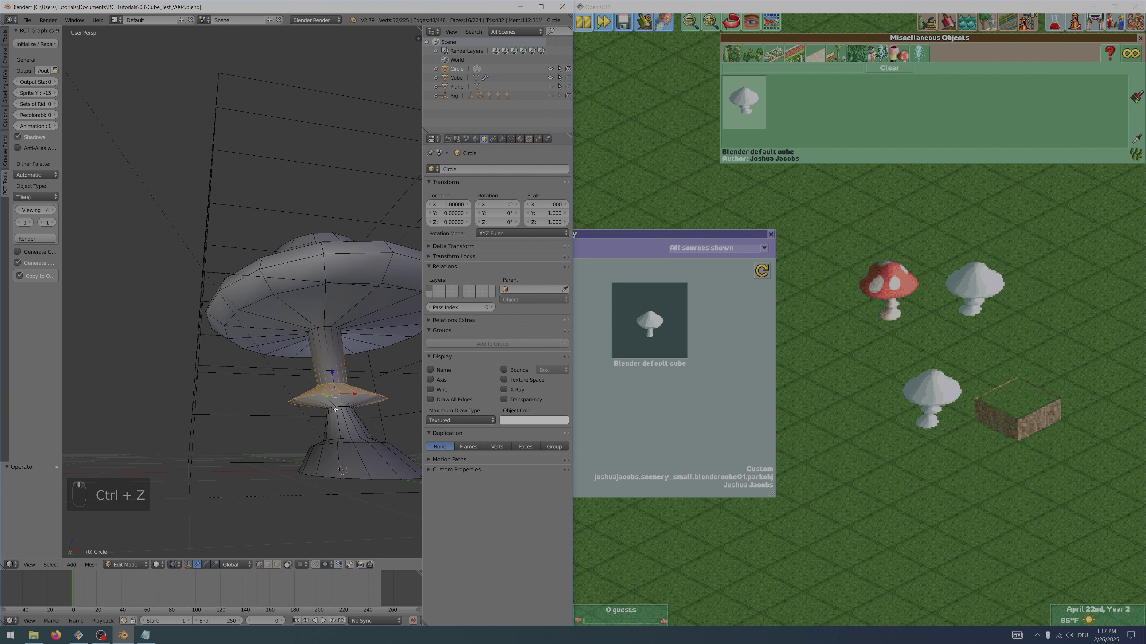
alt+shift+right_click(338, 407)
drag(333, 375, 334, 392)
- Move the selected stem ring loops -0.178 on Y
middle_drag(336, 368, 178, 348)
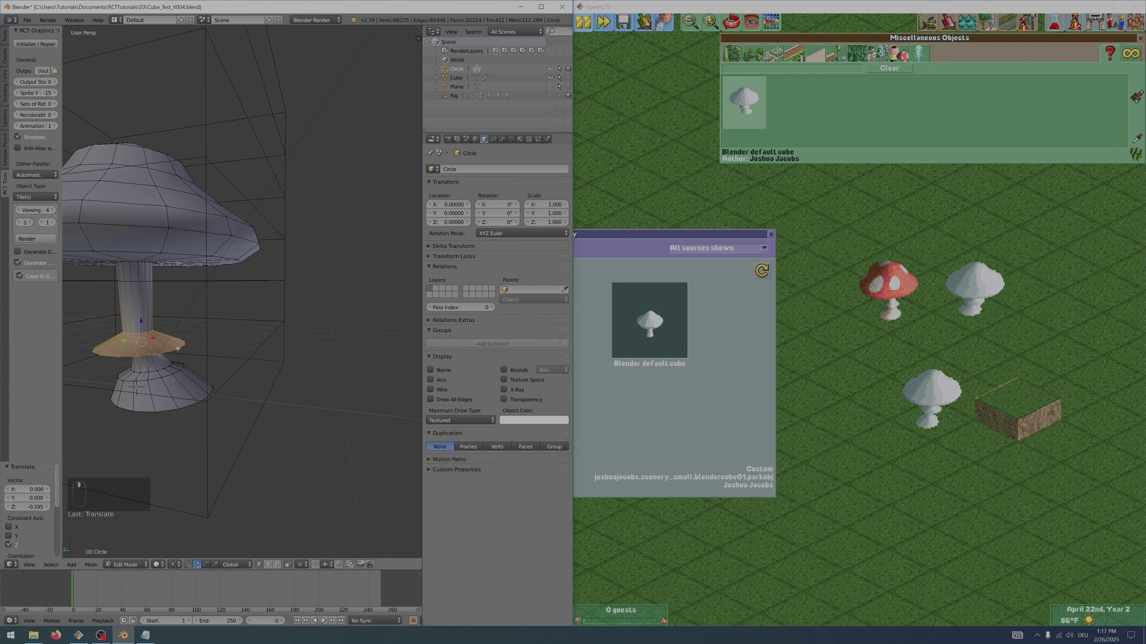
drag(122, 341, 133, 342)
middle_drag(348, 356, 219, 355)
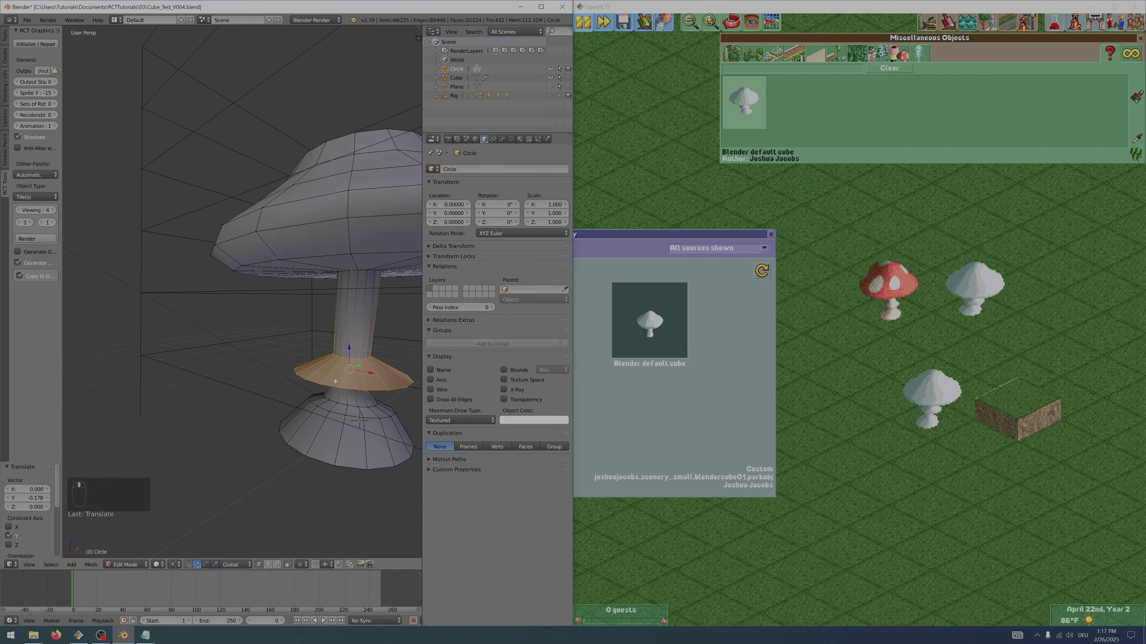
- Select the outer loop of the stem ring and scale it to 0.729
alt+right_click(341, 389)
middle_drag(341, 388, 361, 394)
key(s)
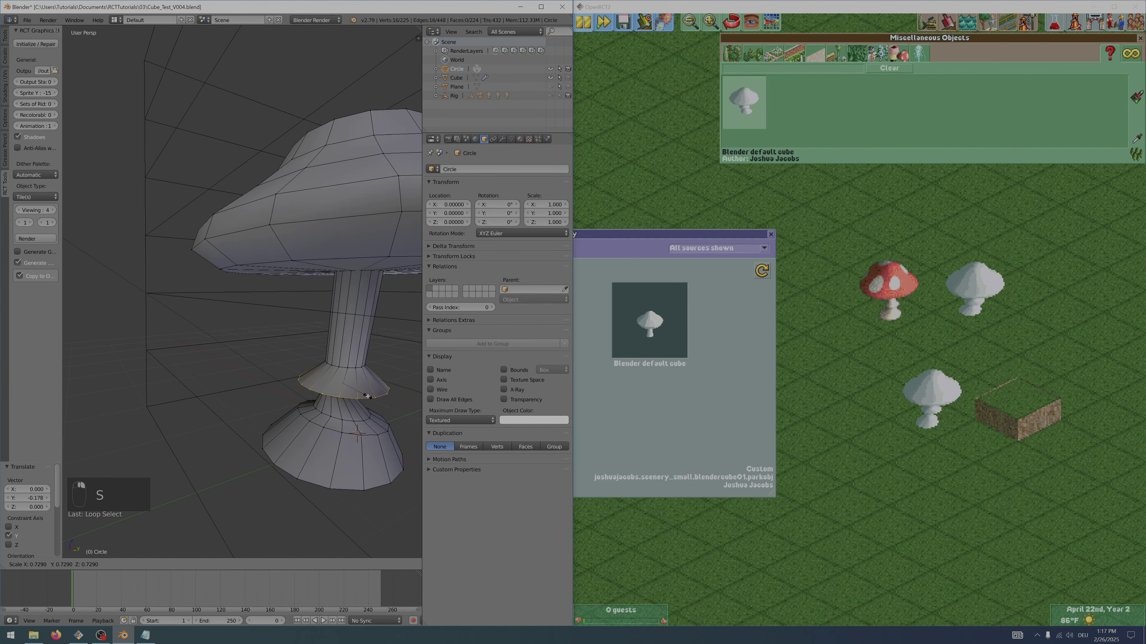
click(367, 395)
- Add an edge loop around the stem ring and scale it to 1.270
key(ctrl+r)
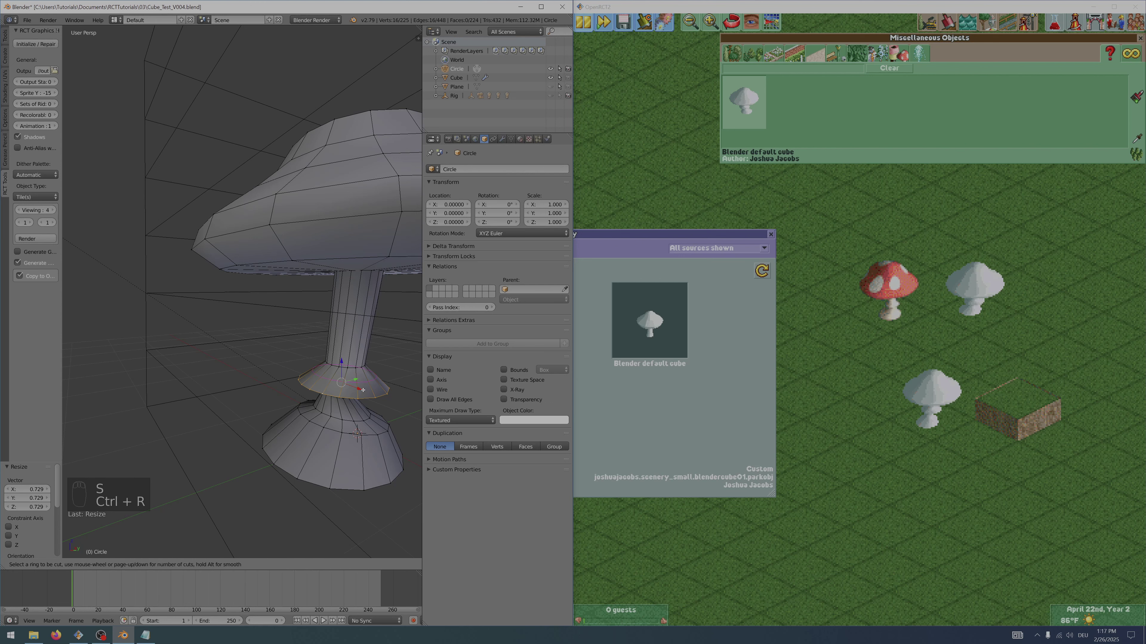
click(366, 393)
key(s)
click(376, 415)
middle_drag(375, 415, 352, 429)
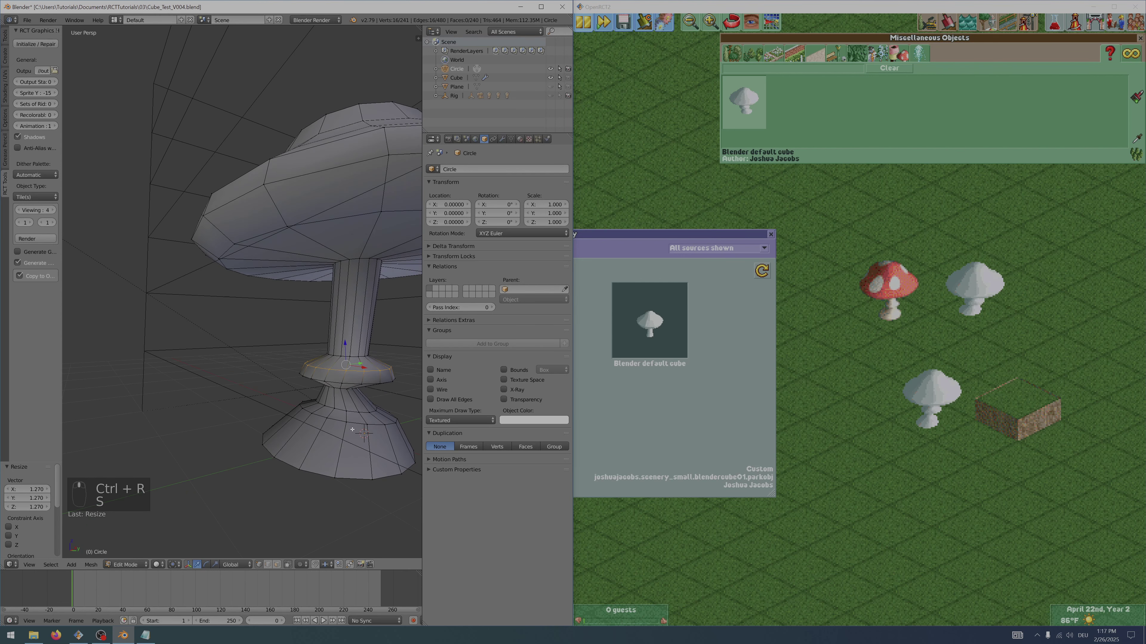
- Add an edge loop to the flared stem base and move it -0.079 on Z
key(ctrl+r)
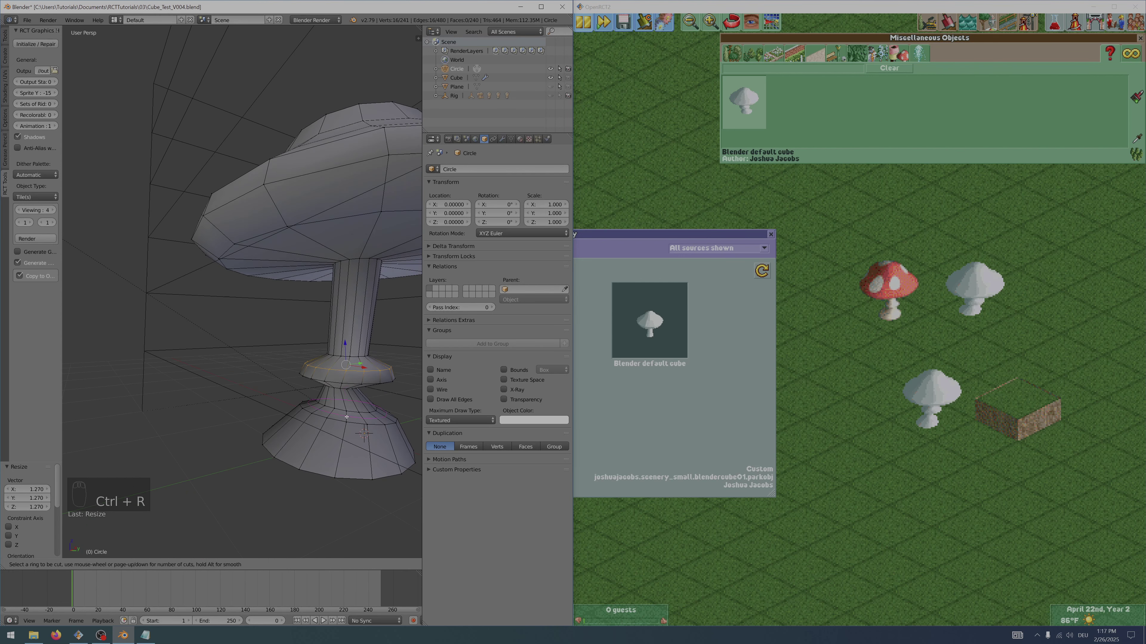
click(347, 417)
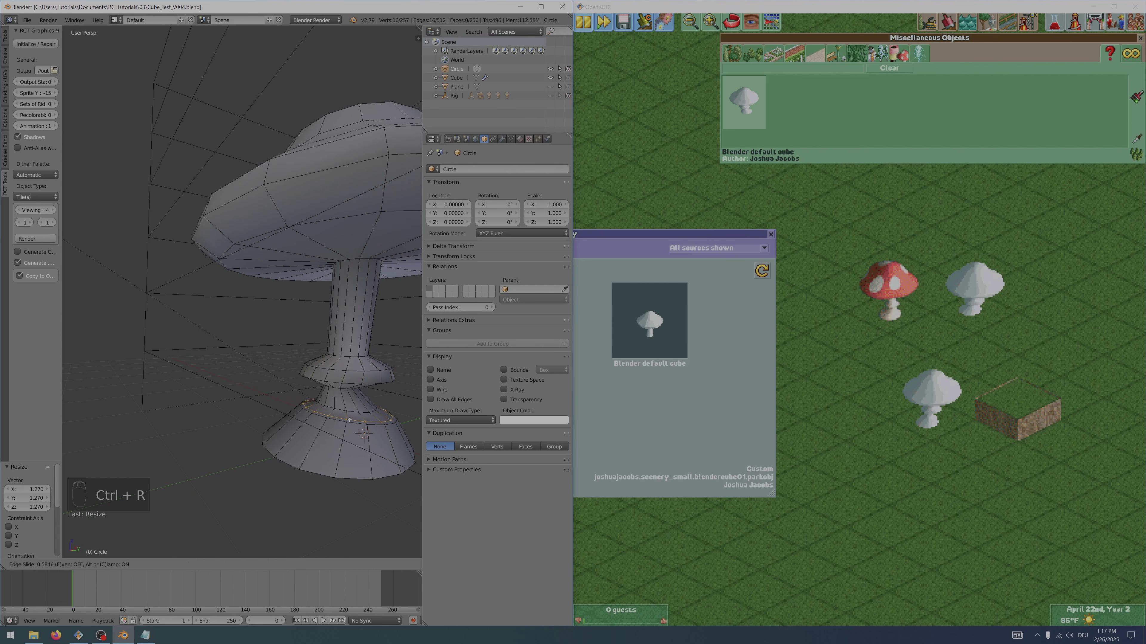
click(344, 395)
- Try widening the stem base by scaling its upper flare loop to 1.390 and its bottom loop to 1.260
key(s)
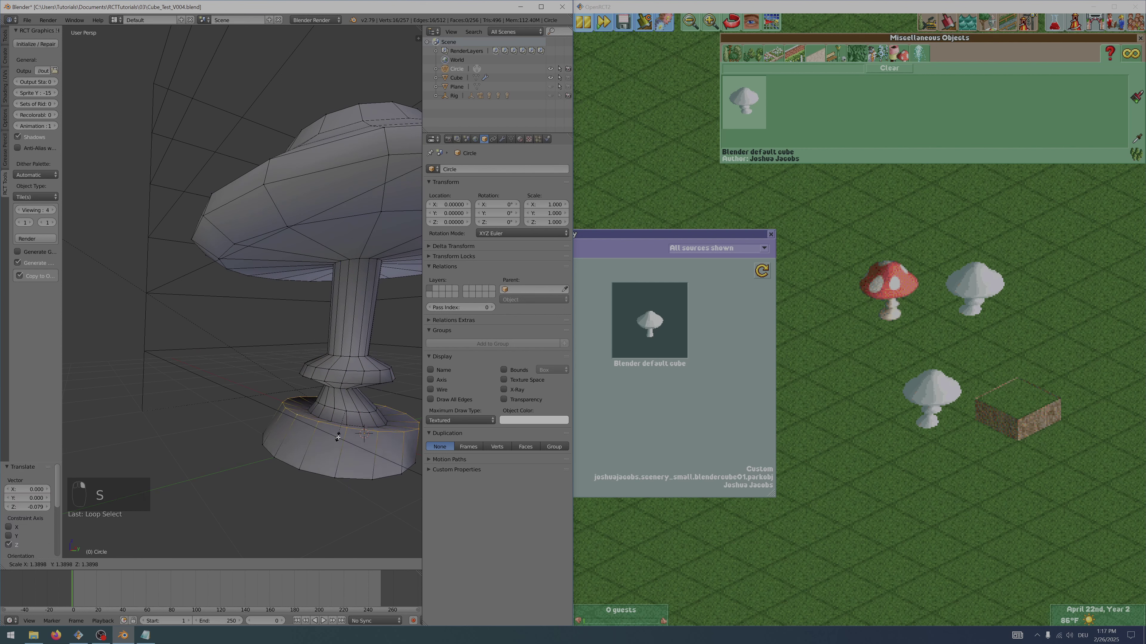
click(336, 435)
scroll(342, 458, up, 4)
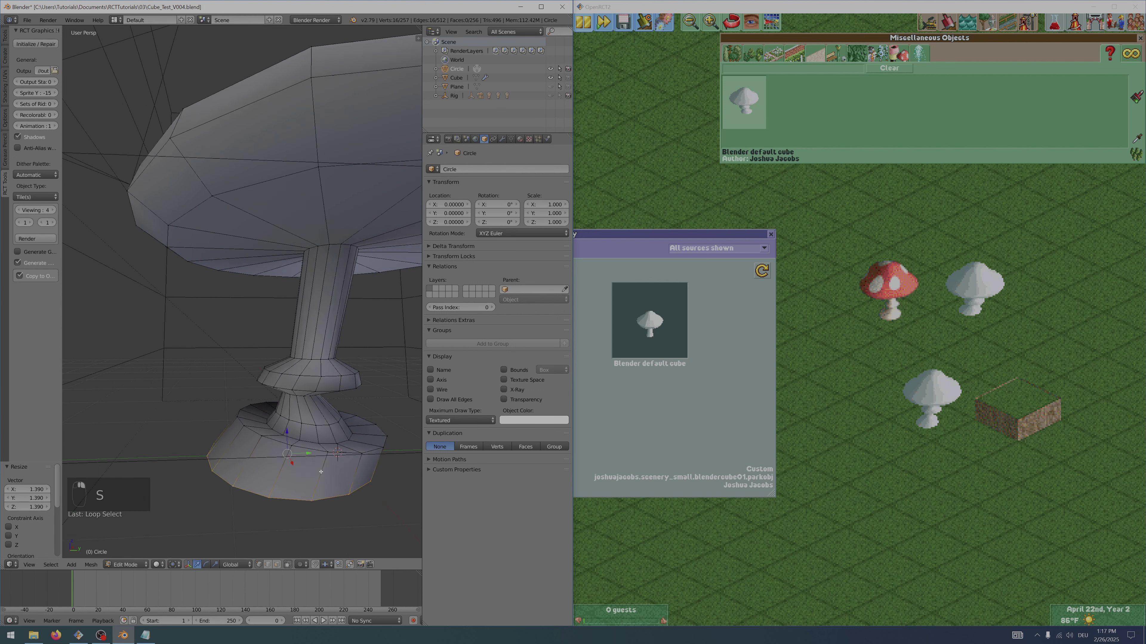
key(a)
alt+right_click(302, 505)
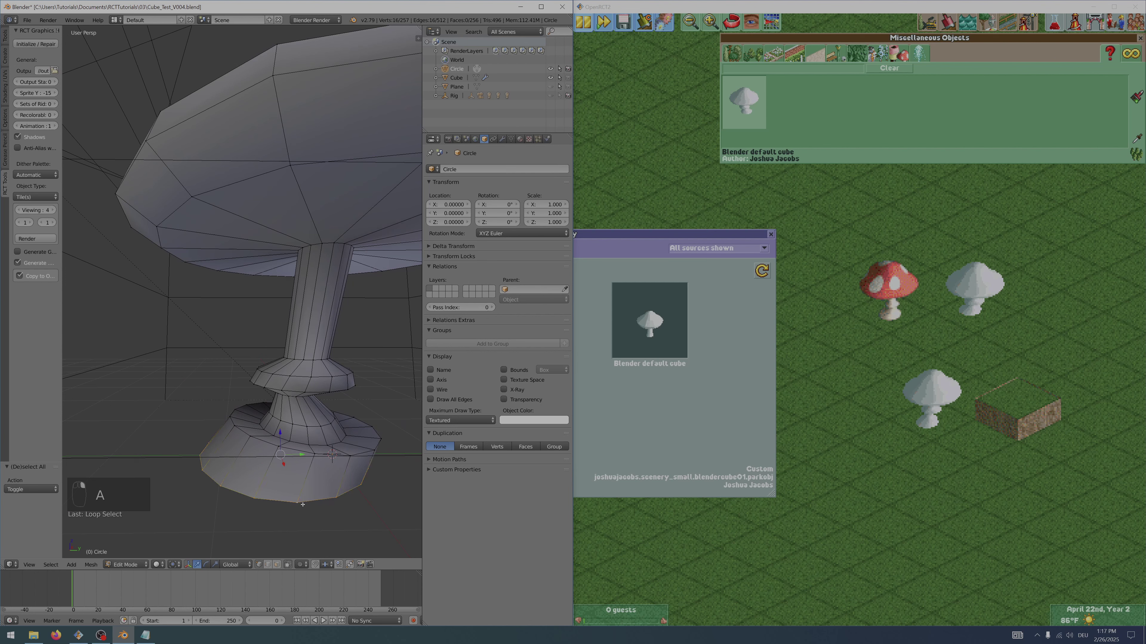
key(s)
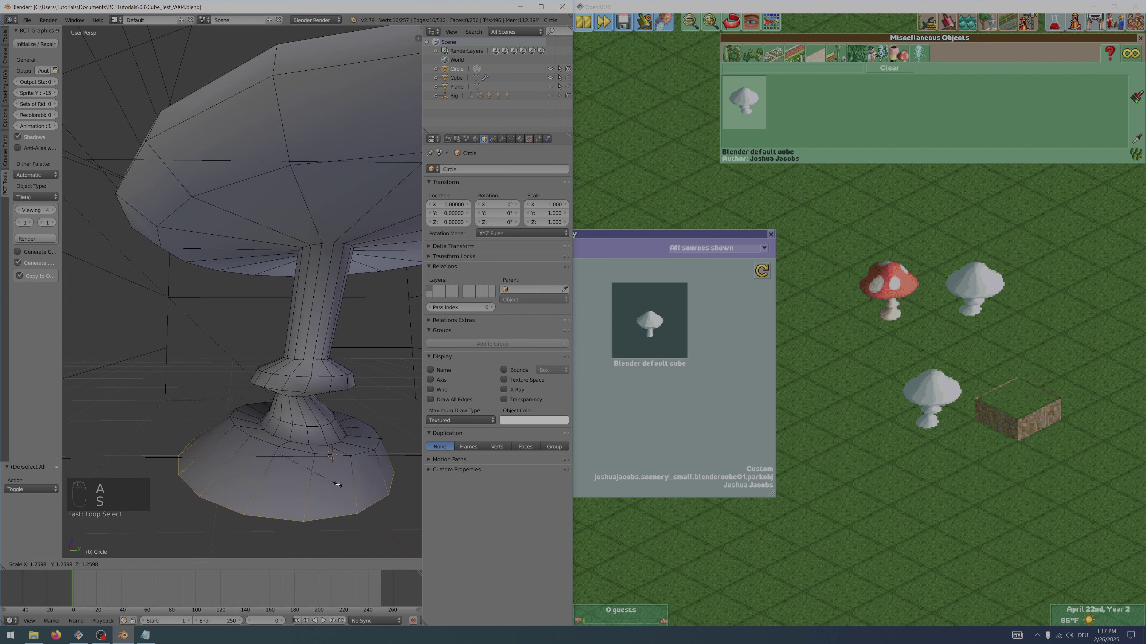
click(338, 484)
- Undo the scaling of the stem base's upper flare and bottom loops
scroll(338, 484, down, 5)
key(s)
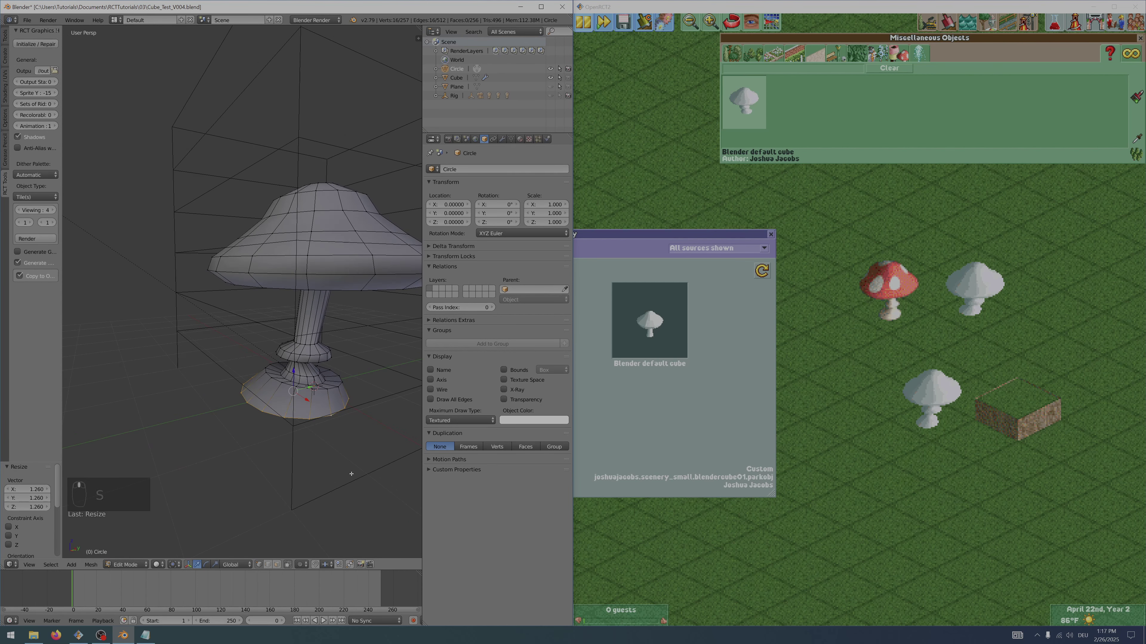
right_click(335, 451)
key(ctrl+z)
key(ctrl+z)
key(ctrl+z)
key(ctrl+z)
key(ctrl+z)
key(ctrl+z)
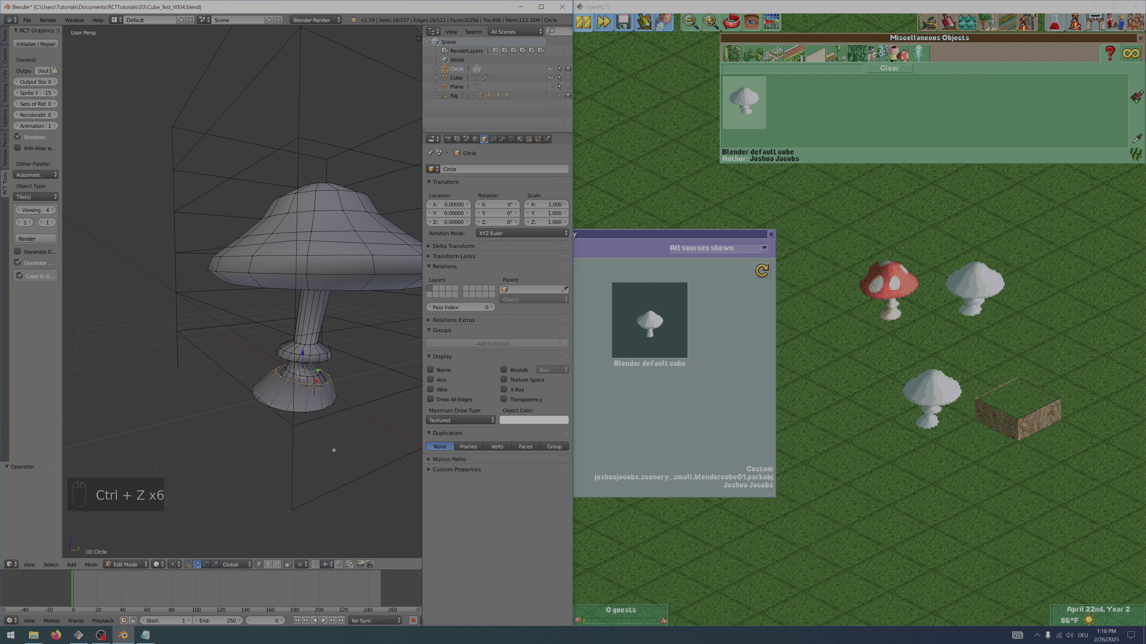
- Edge-slide the selected loop on the flared stem base by a factor of -0.581
key(g)
key(g)
click(297, 380)
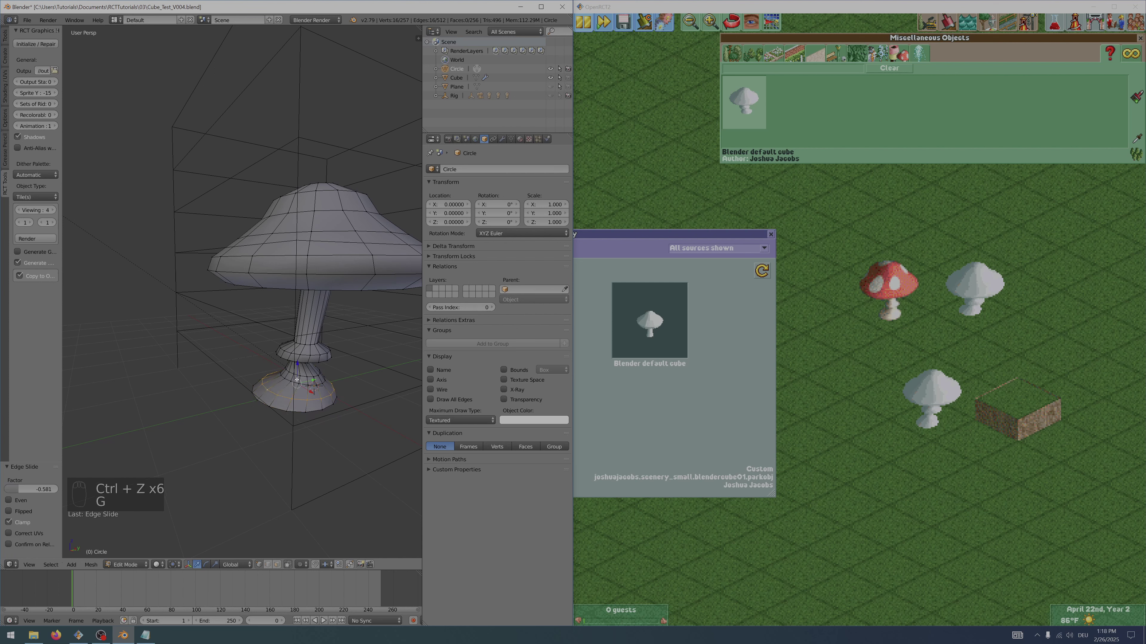
- Add an edge loop between the stem ring and base, move it -0.098 on Z, and shrink the loop beneath it
key(ctrl+r)
click(299, 363)
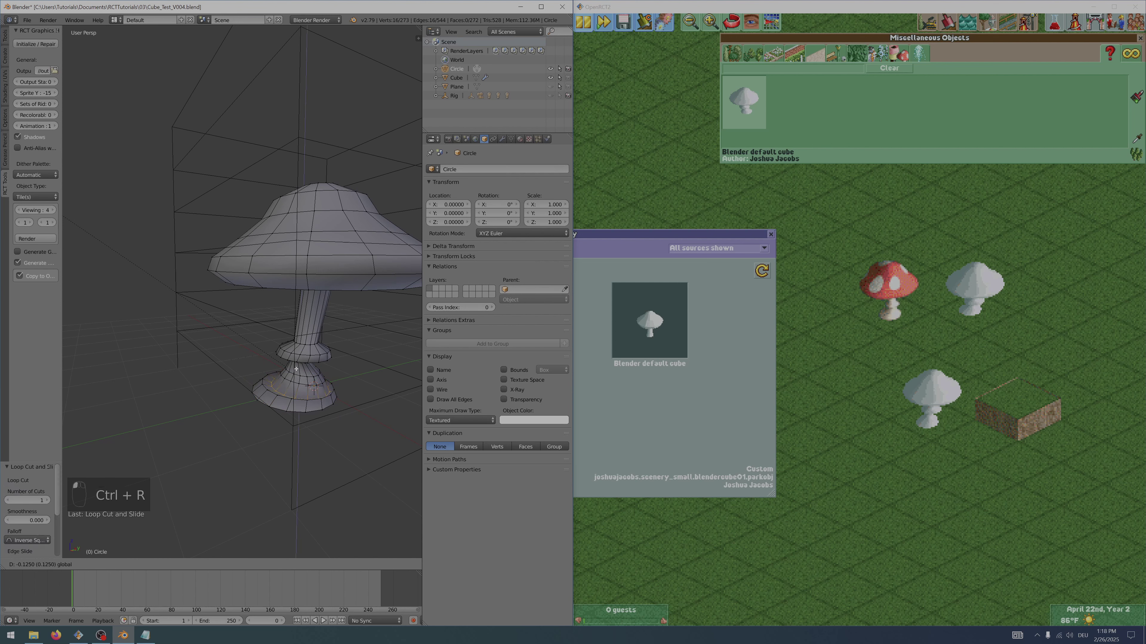
click(301, 373)
key(s)
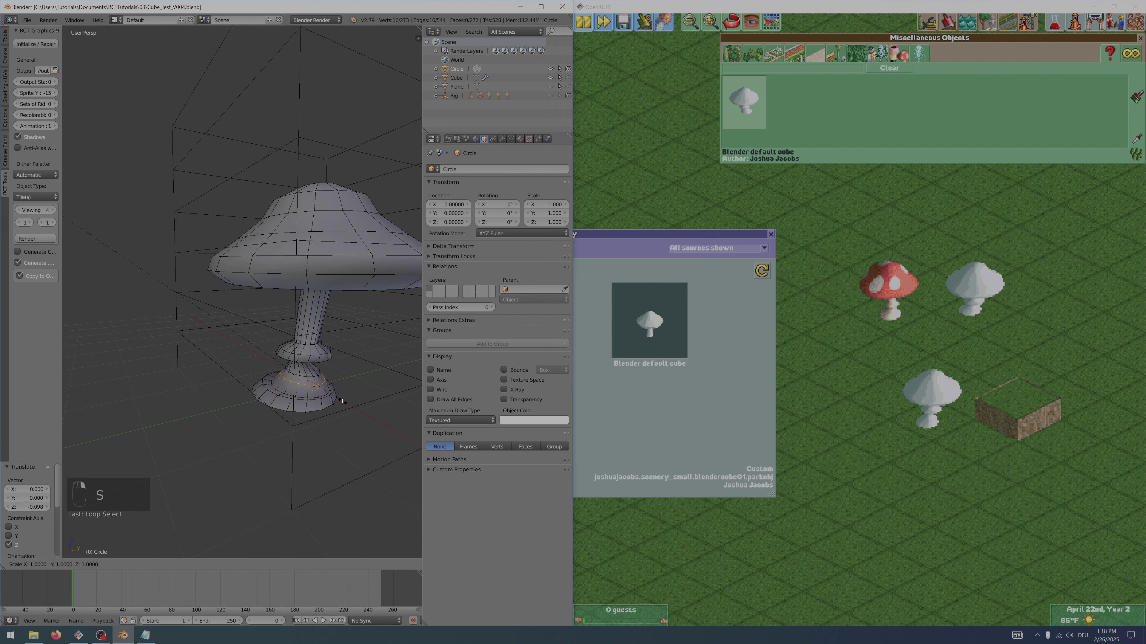
click(303, 359)
- Leave Edit Mode, render the mushroom with its reworked stem base, and reload the custom object in OpenRCT2
key(Tab)
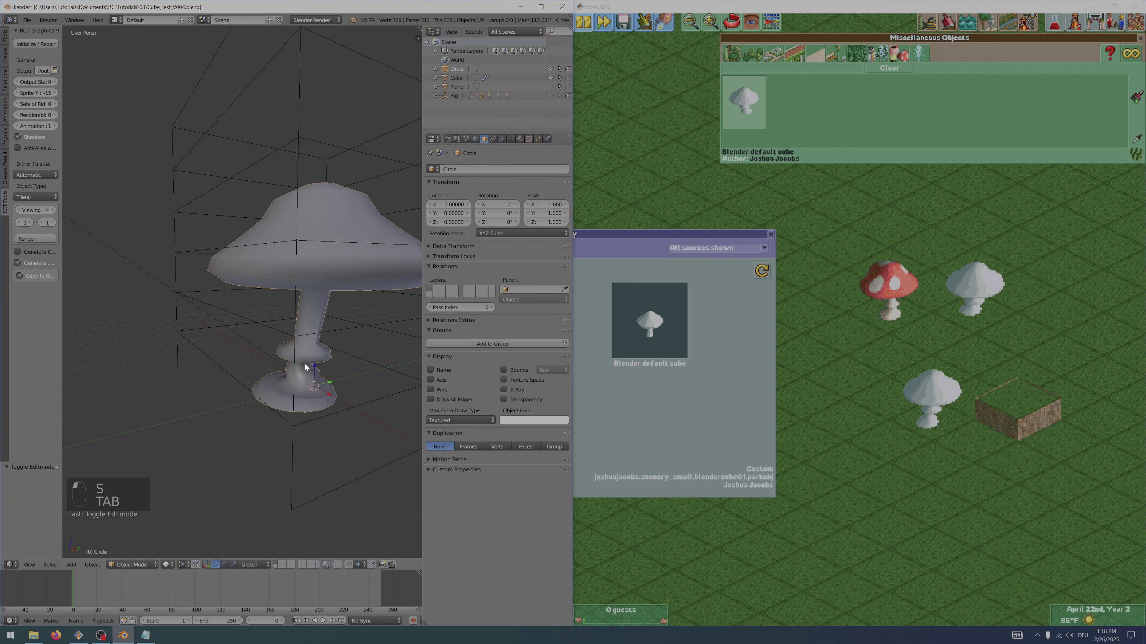
middle_drag(303, 369, 323, 382)
click(49, 239)
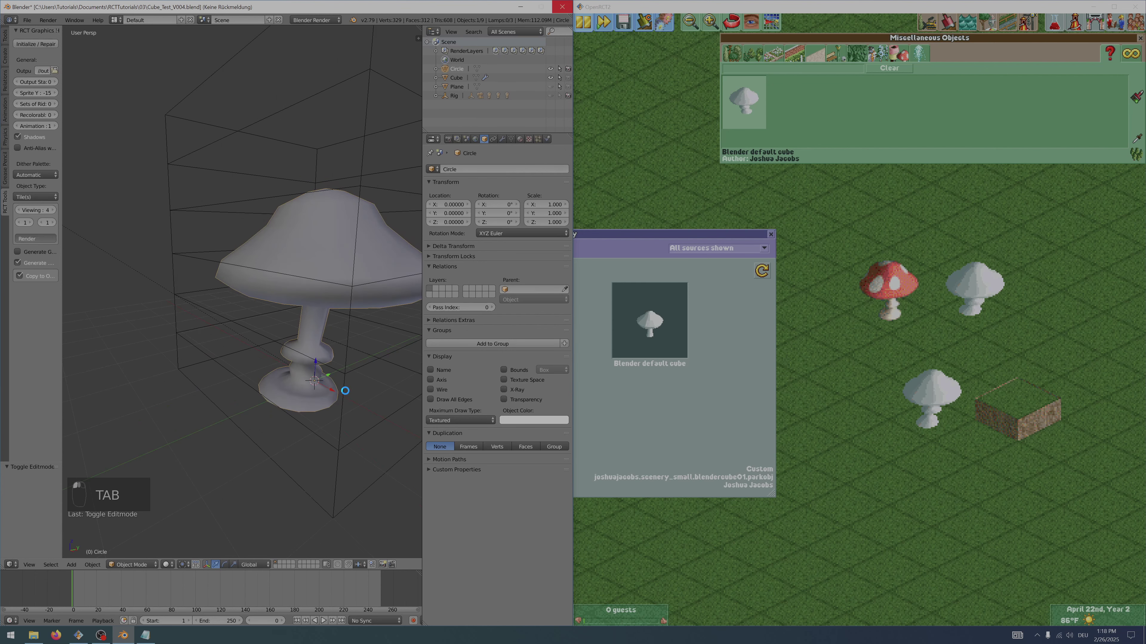
click(621, 438)
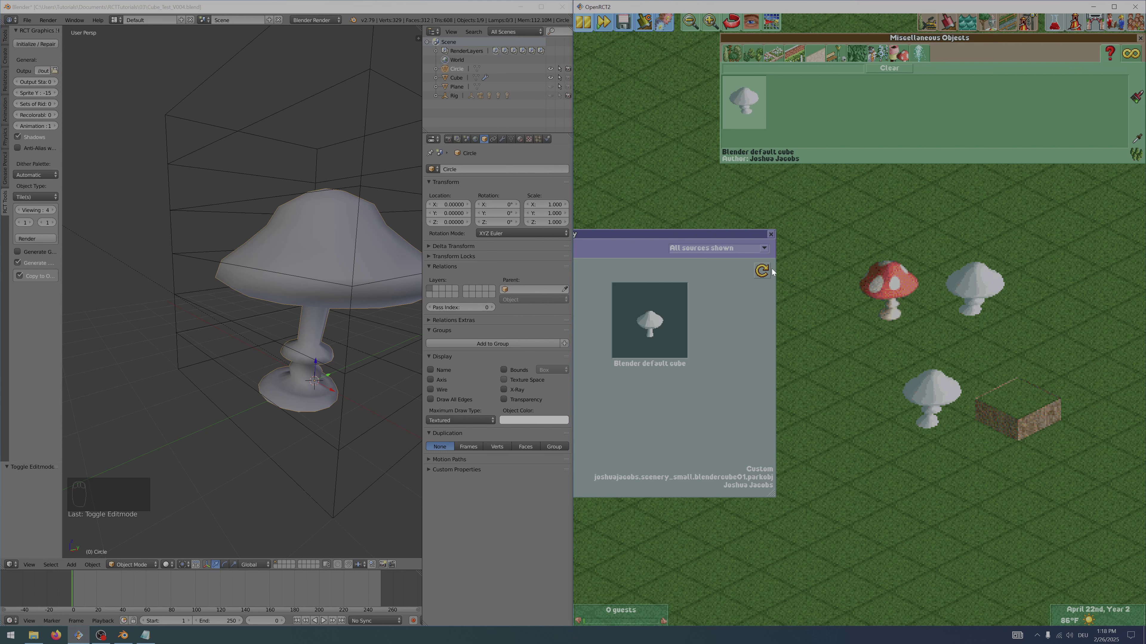
click(763, 270)
- Back in Blender's Edit Mode, add an edge loop midway up the upper stem and move it 0.082 on Y
middle_drag(402, 353, 309, 324)
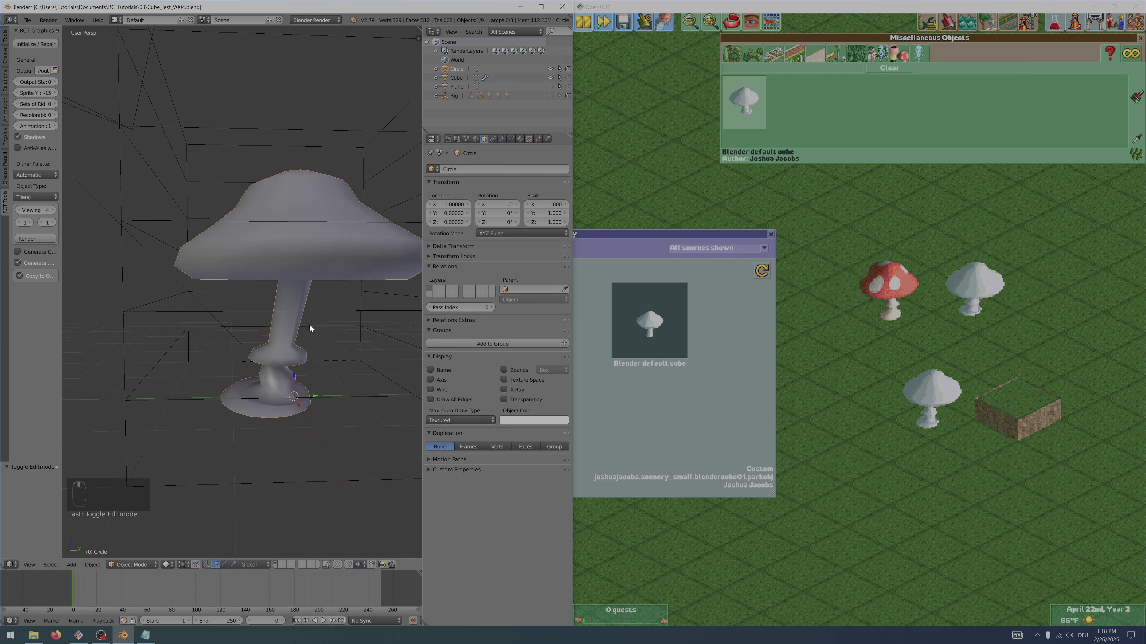
key(Tab)
key(ctrl+r)
click(304, 312)
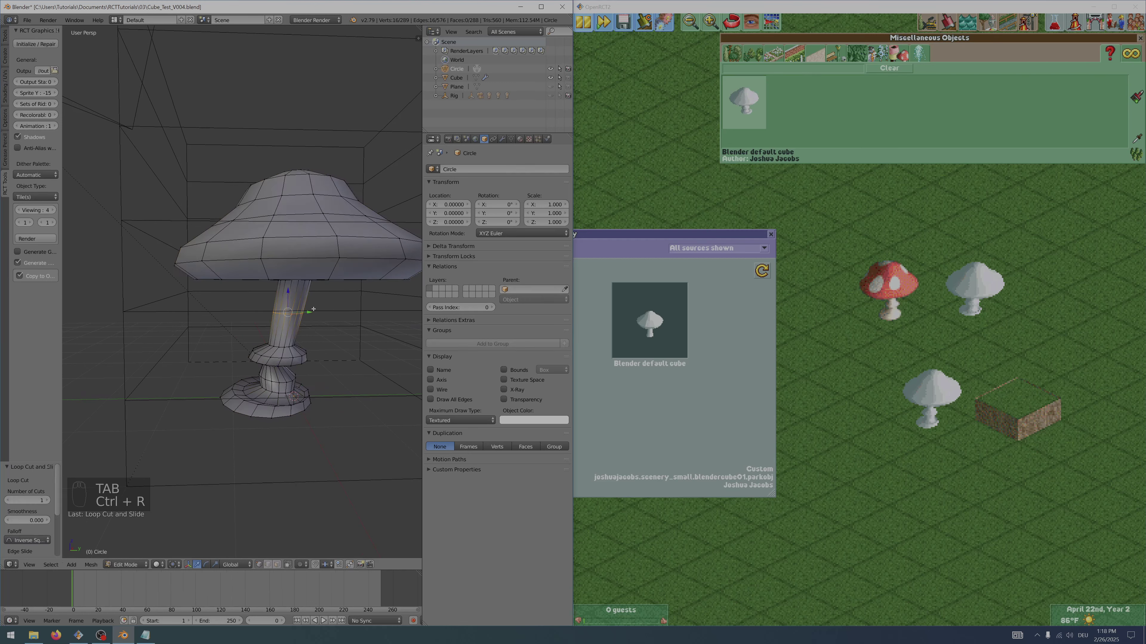
click(313, 316)
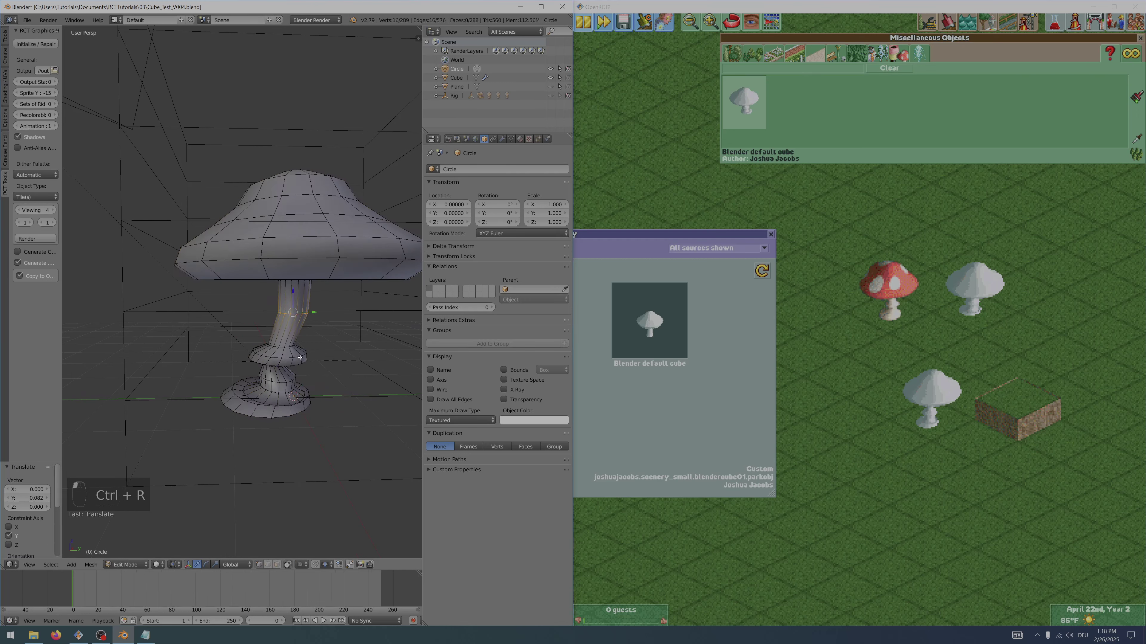
- Select the stem ring's outer band and rotate it 12.2° with proportional editing enabled
alt+click(300, 365)
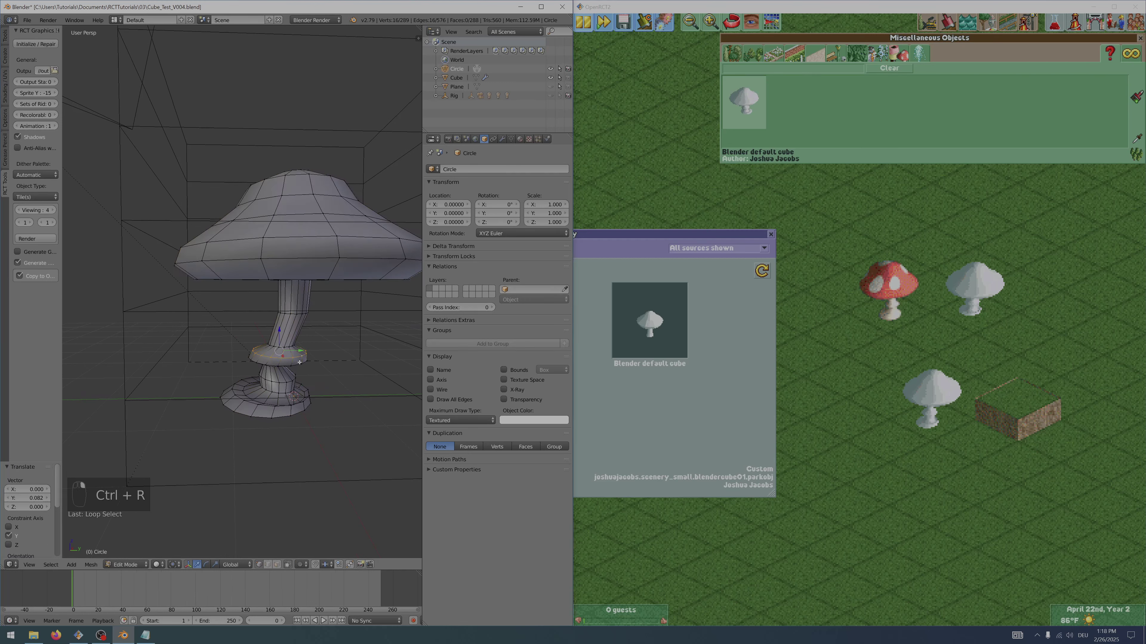
key(r)
right_click(345, 347)
key(o)
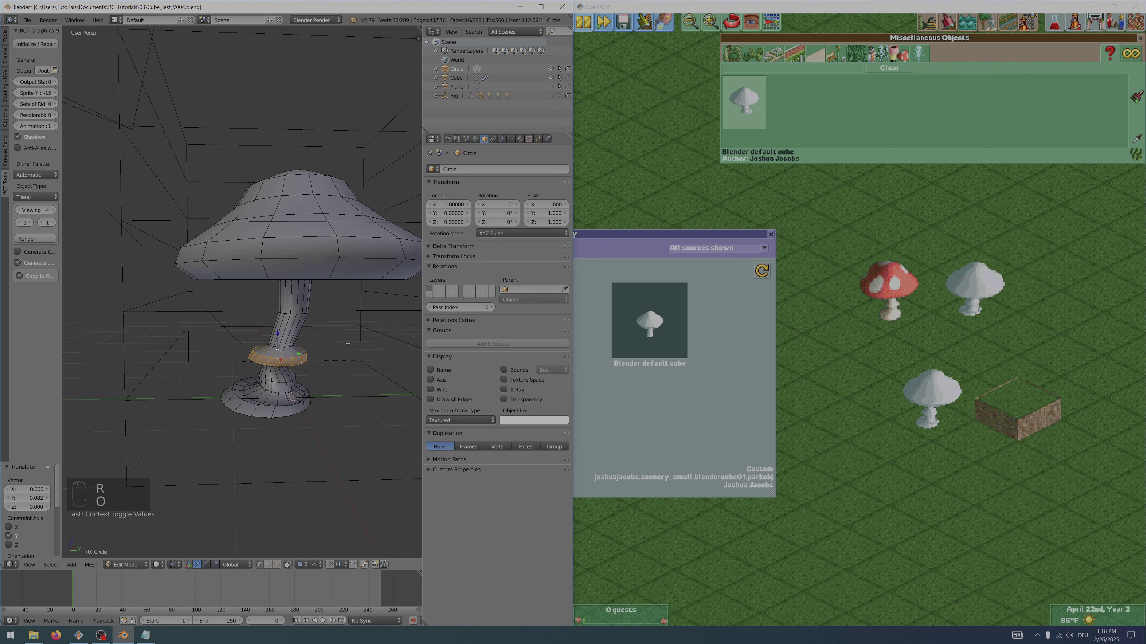
key(r)
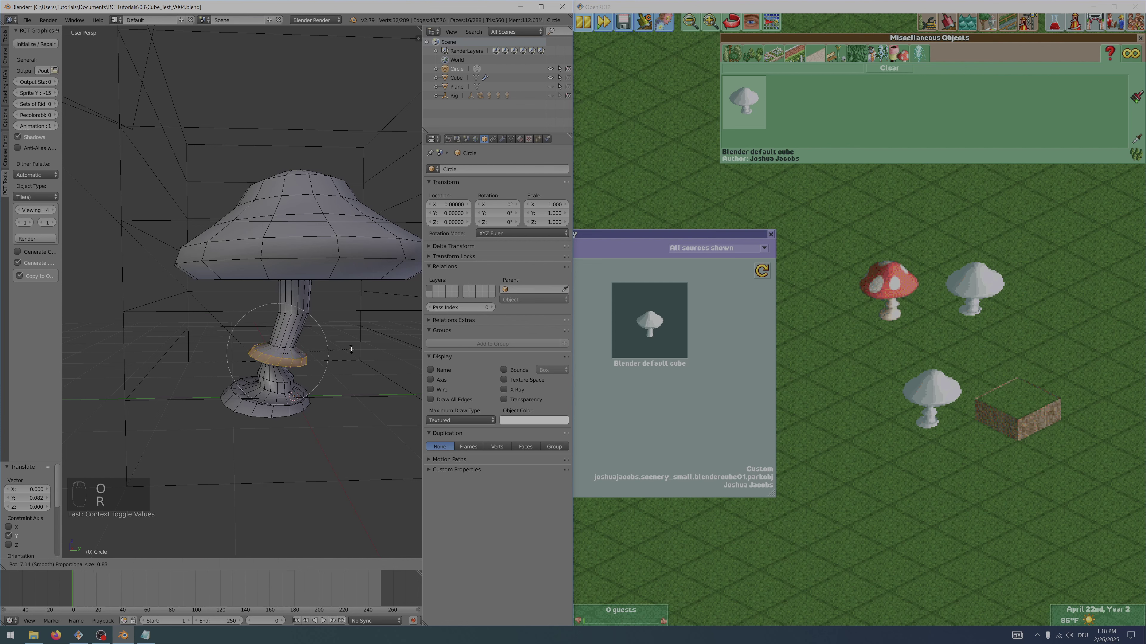
click(330, 368)
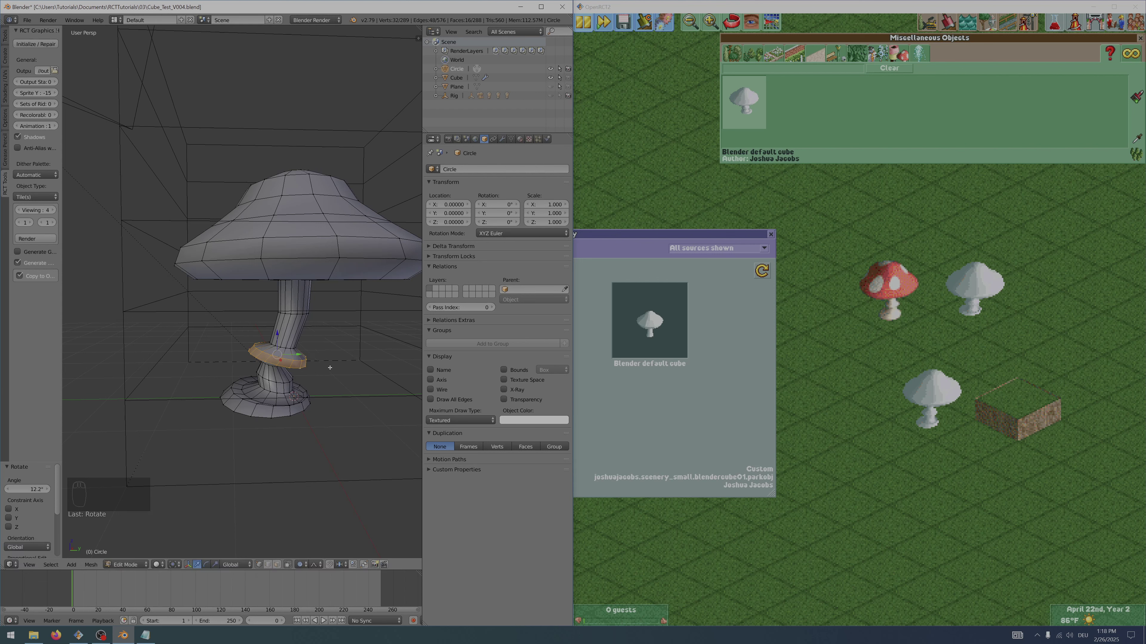
- Move the tilted stem ring about 0.19 on Y with proportional editing and return to Object Mode
key(g)
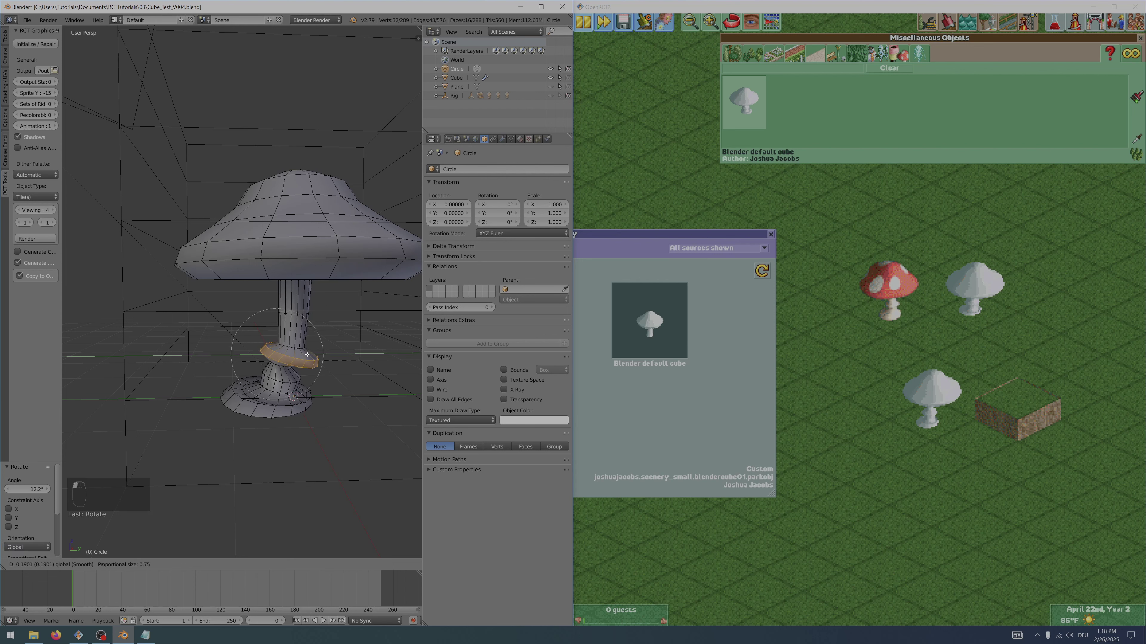
click(308, 356)
key(Tab)
scroll(313, 390, down, 1)
middle_drag(314, 390, 309, 326)
scroll(304, 337, up, 3)
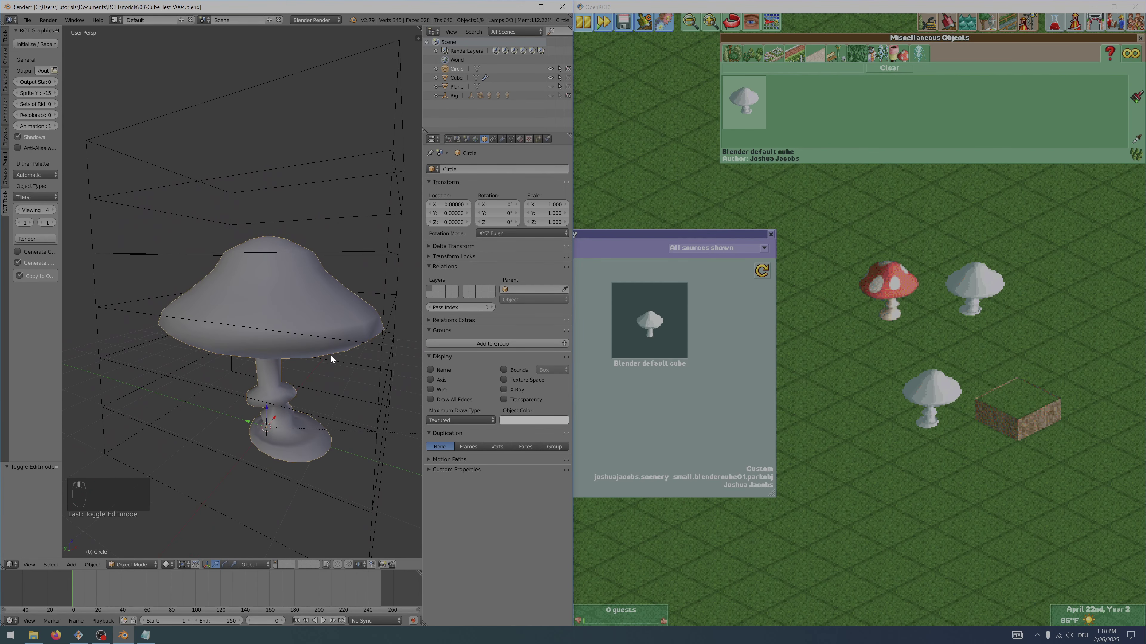
- In Edit Mode, lower one vertex on each side of the cap's rim by about 0.28 and 0.21 with proportional editing
key(Tab)
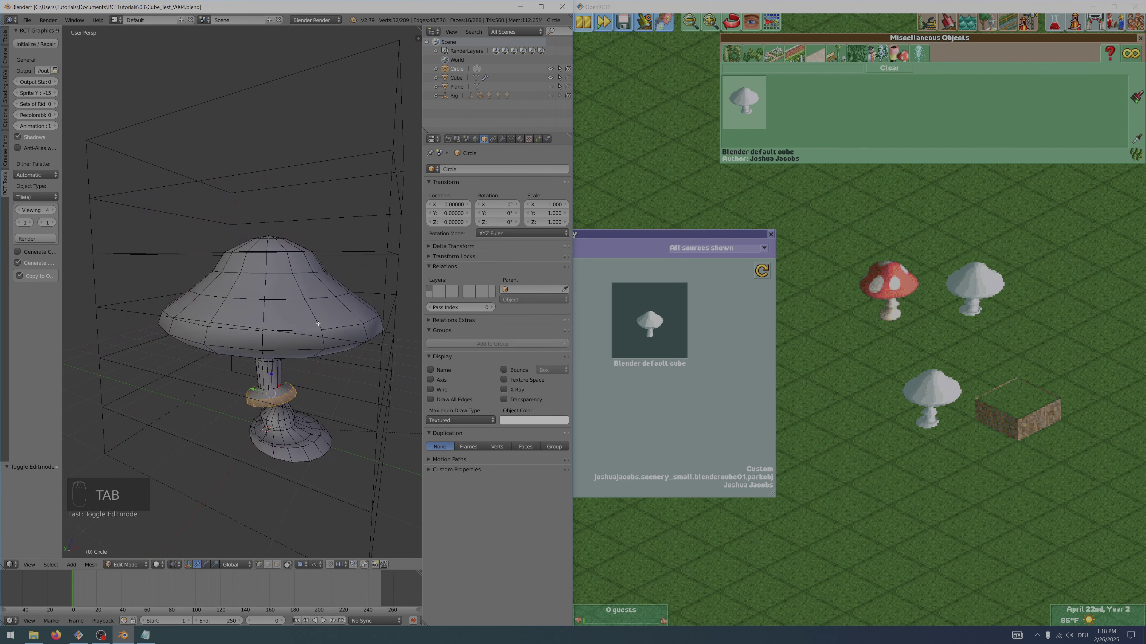
scroll(319, 329, up, 1)
middle_drag(319, 329, 288, 320)
scroll(312, 339, down, 2)
right_click(277, 323)
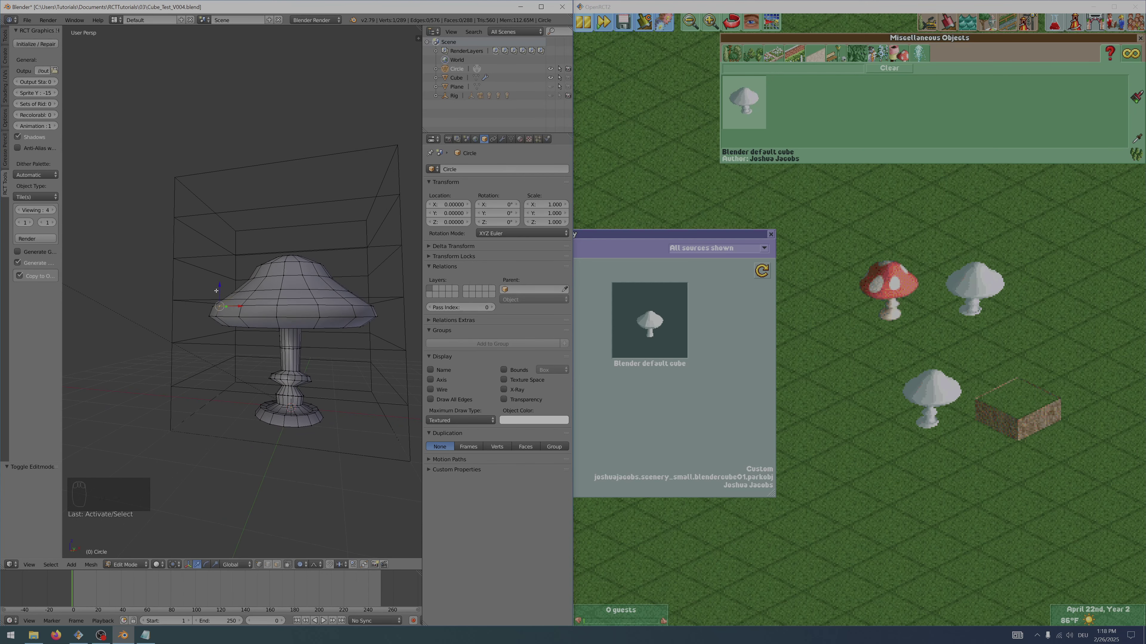
key(g)
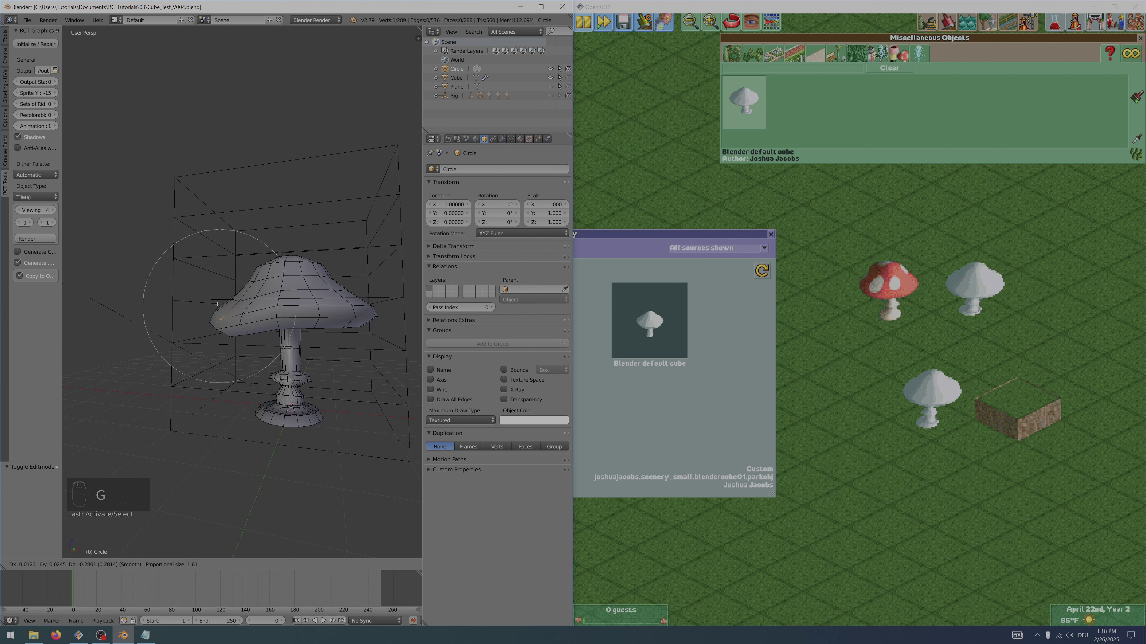
click(217, 304)
right_click(349, 316)
key(g)
click(347, 325)
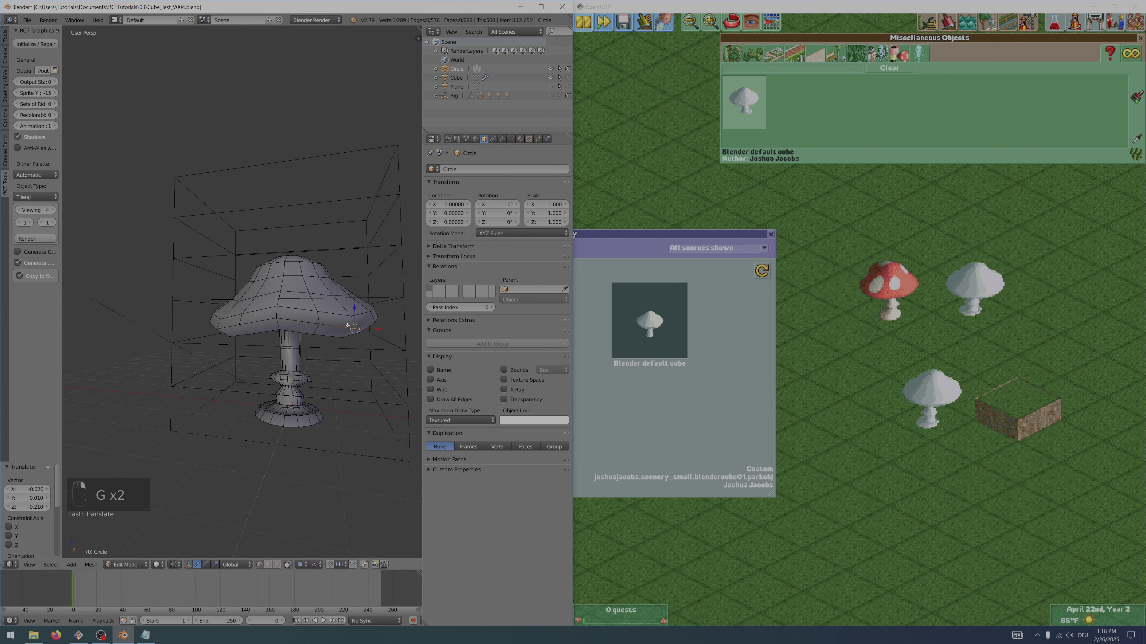
- Lower a vertex on the front of the cap by 0.075 and shift a neighbouring rim vertex with proportional editing
right_click(278, 309)
key(g)
click(282, 287)
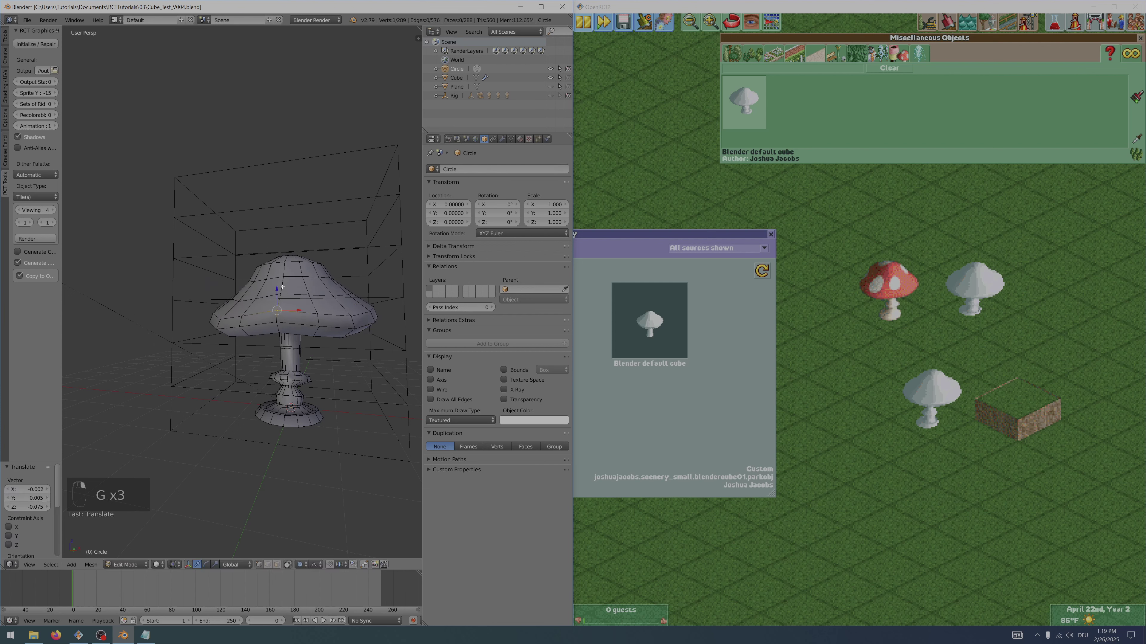
right_click(317, 325)
key(g)
click(315, 312)
- Move two more cap vertices from another side of the mushroom, lowering the last one by 0.176
middle_drag(316, 312, 272, 289)
right_click(323, 337)
key(g)
click(325, 332)
right_click(267, 304)
key(g)
click(269, 306)
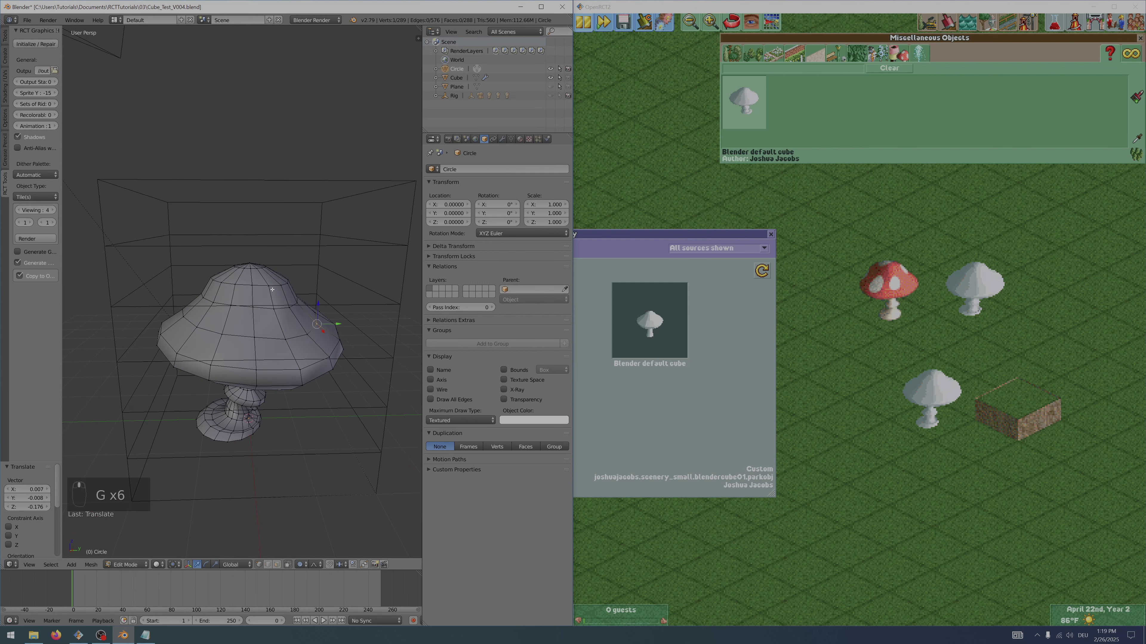
- Move the cap's crown 0.155 on Y and -0.223 on Z, rotate it 16.1°, and select a vertex near the rim
key(g)
key(r)
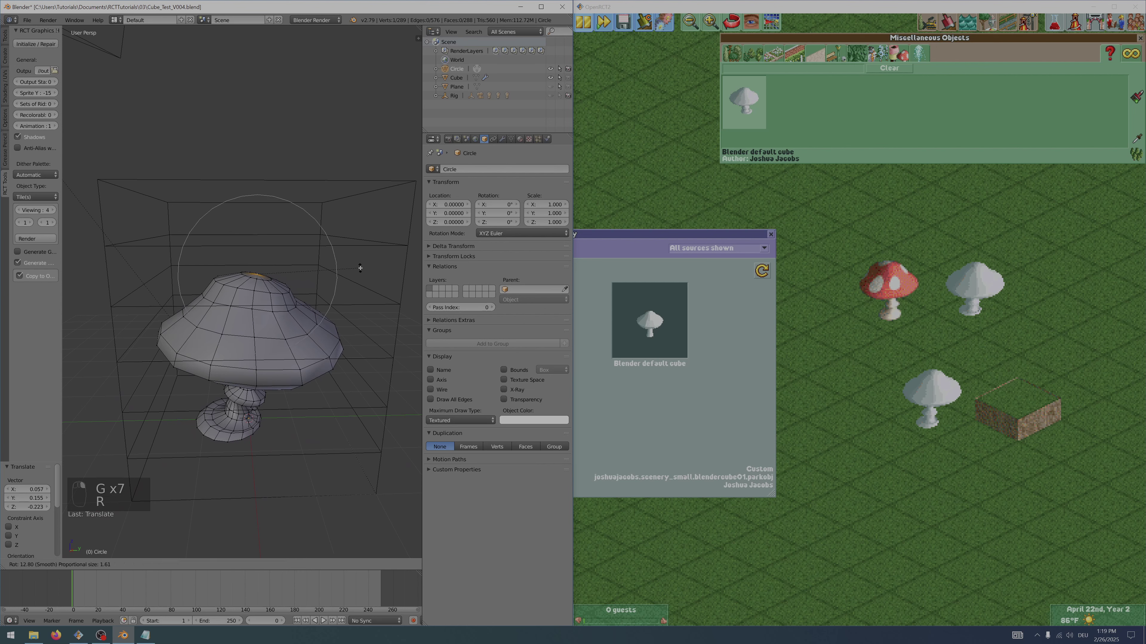
click(358, 274)
middle_drag(358, 273, 322, 313)
right_click(322, 313)
key(s)
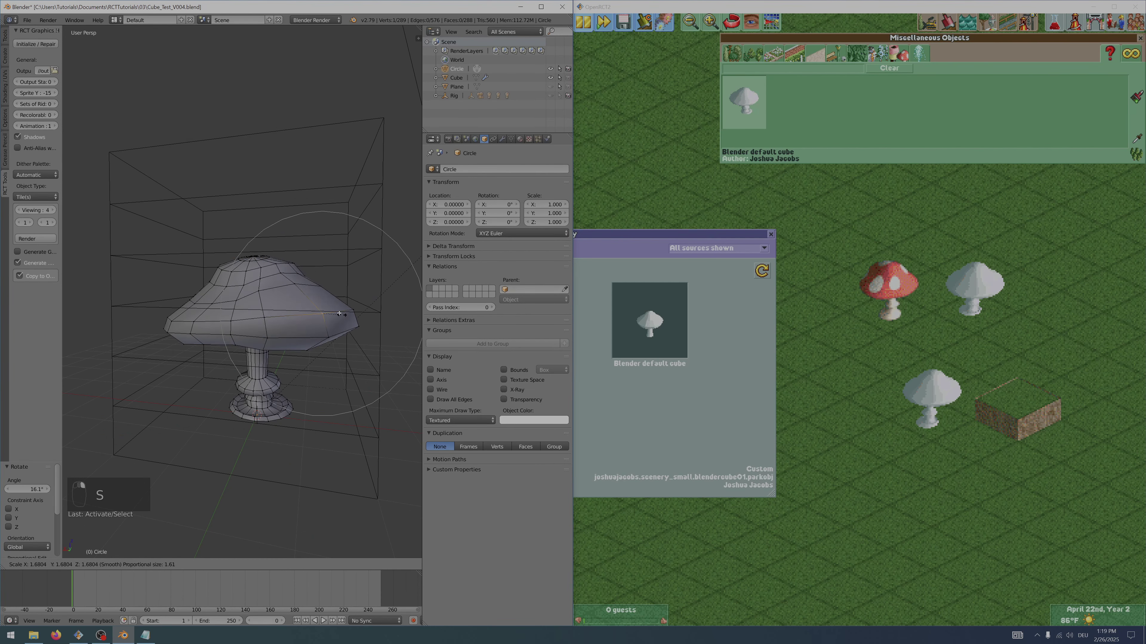
right_click(347, 317)
key(r)
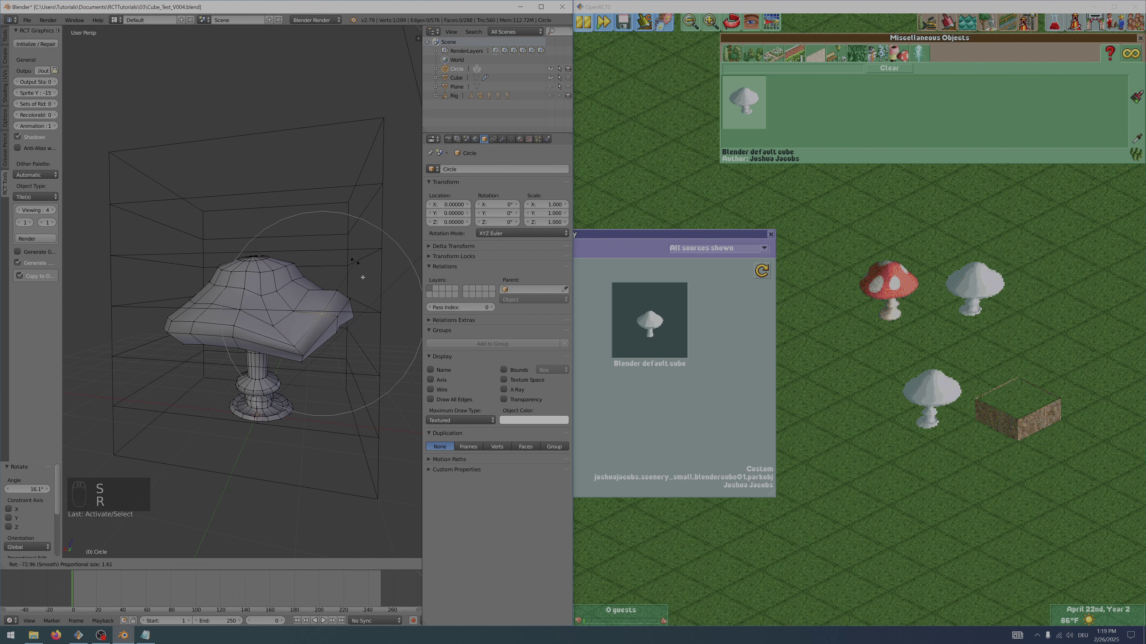
right_click(345, 316)
key(g)
right_click(335, 322)
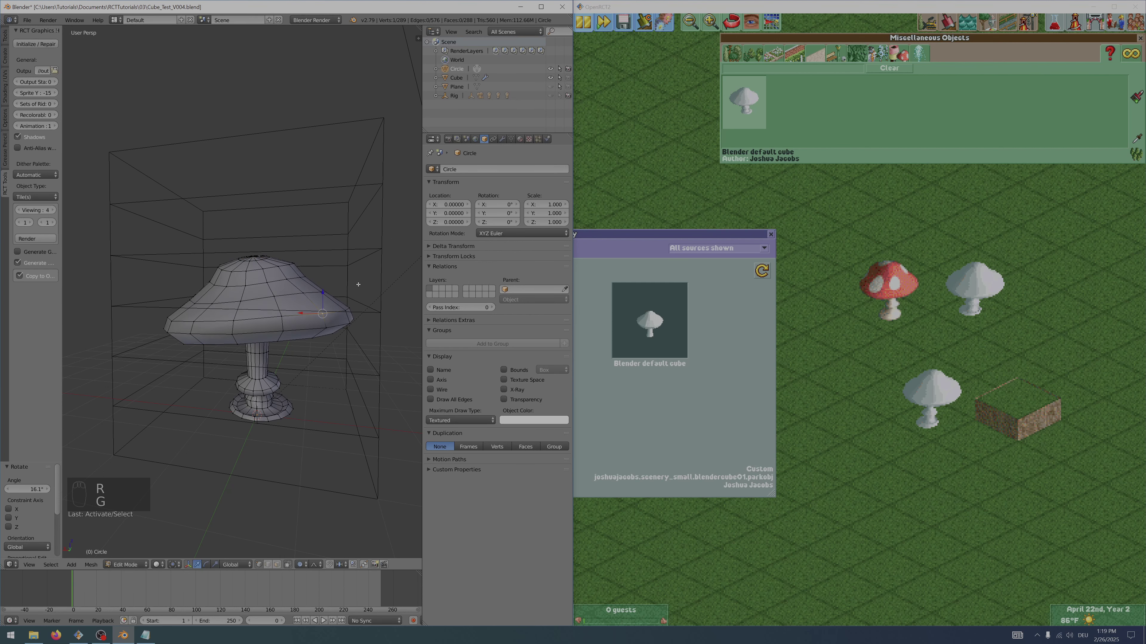
- Rotate the area around the selected rim vertex 23.5° and move it 0.094 on X and -0.230 on Z
key(r)
click(346, 304)
key(g)
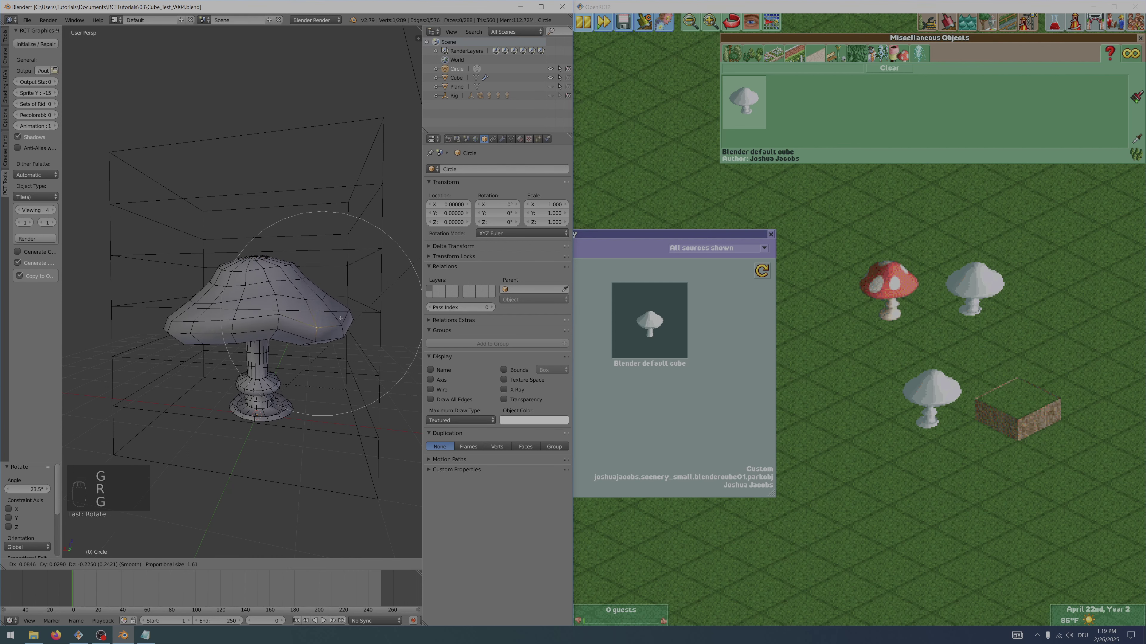
click(282, 318)
- Lower the next front rim vertex by 0.084, adjust its neighbour with a 1.10 proportional size, and return to Object Mode
right_click(280, 317)
key(g)
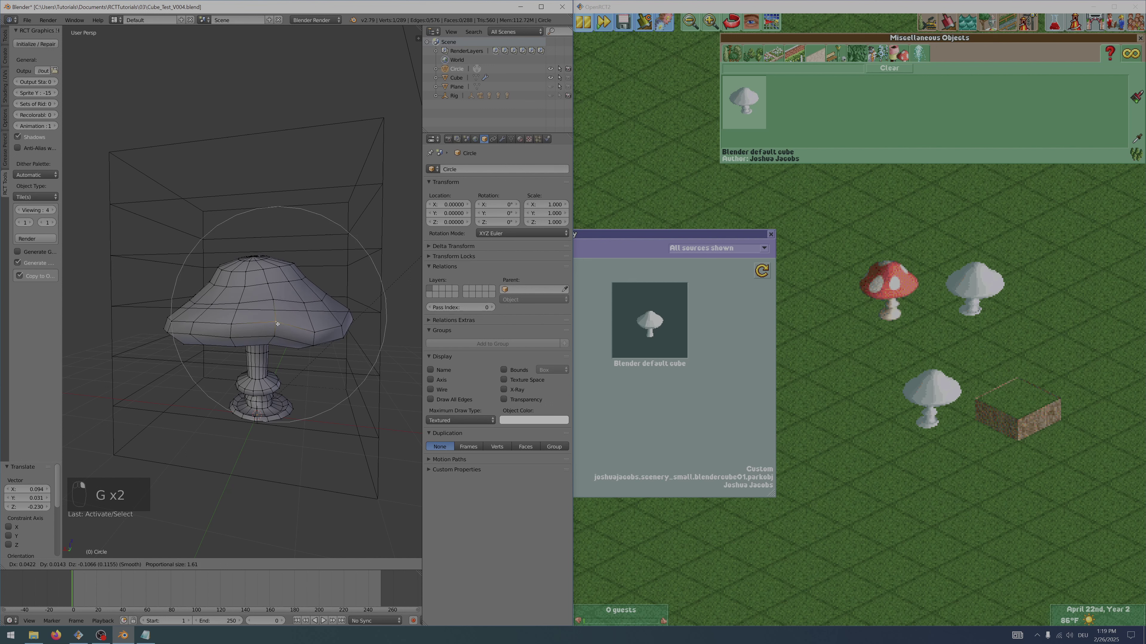
click(228, 321)
key(g)
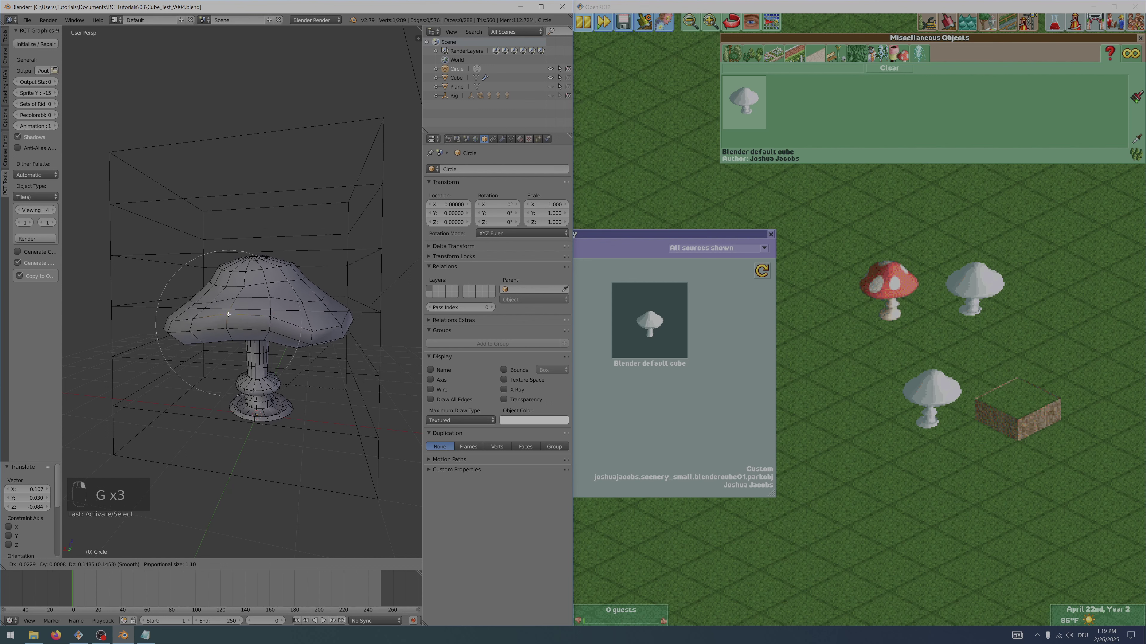
right_click(317, 324)
key(Tab)
mouse_move(317, 324)
middle_down()
mouse_move(269, 335)
mouse_move(370, 316)
mouse_move(326, 330)
middle_up()
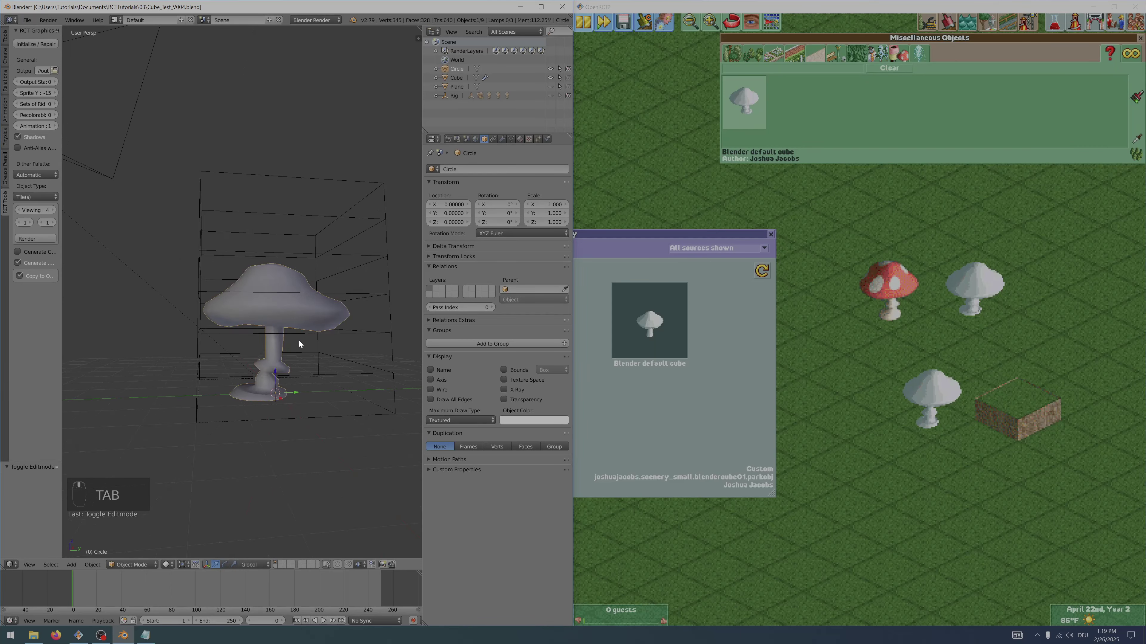
- In Edit Mode, move the lower stem's edge loop -0.165 on Y and 0.035 on Z with a 0.42 proportional size
scroll(300, 343, up, 3)
key(Tab)
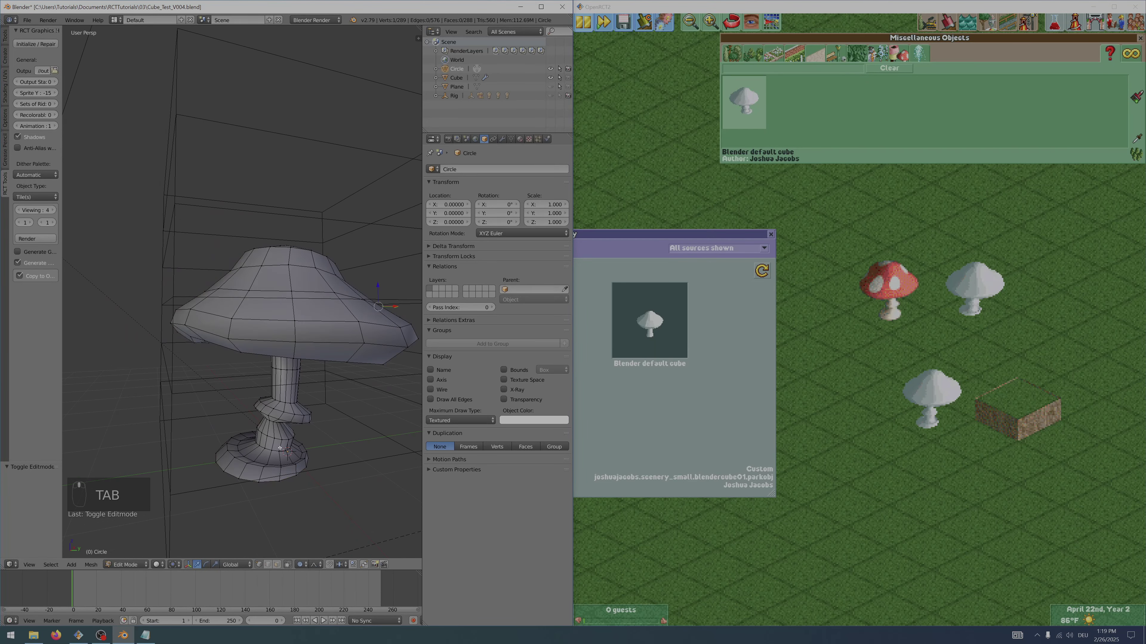
alt+right_click(277, 451)
middle_drag(294, 444, 292, 434)
key(g)
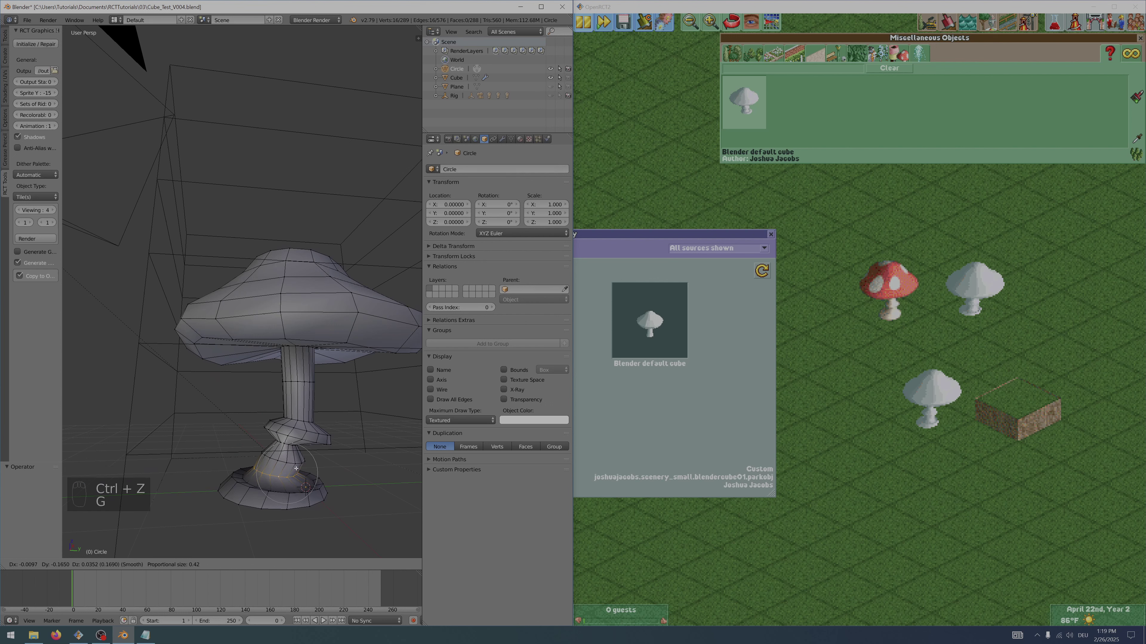
click(286, 466)
- Select the upper stem's middle edge loop, shift it slightly along Y, and return to Object Mode
alt+right_click(294, 379)
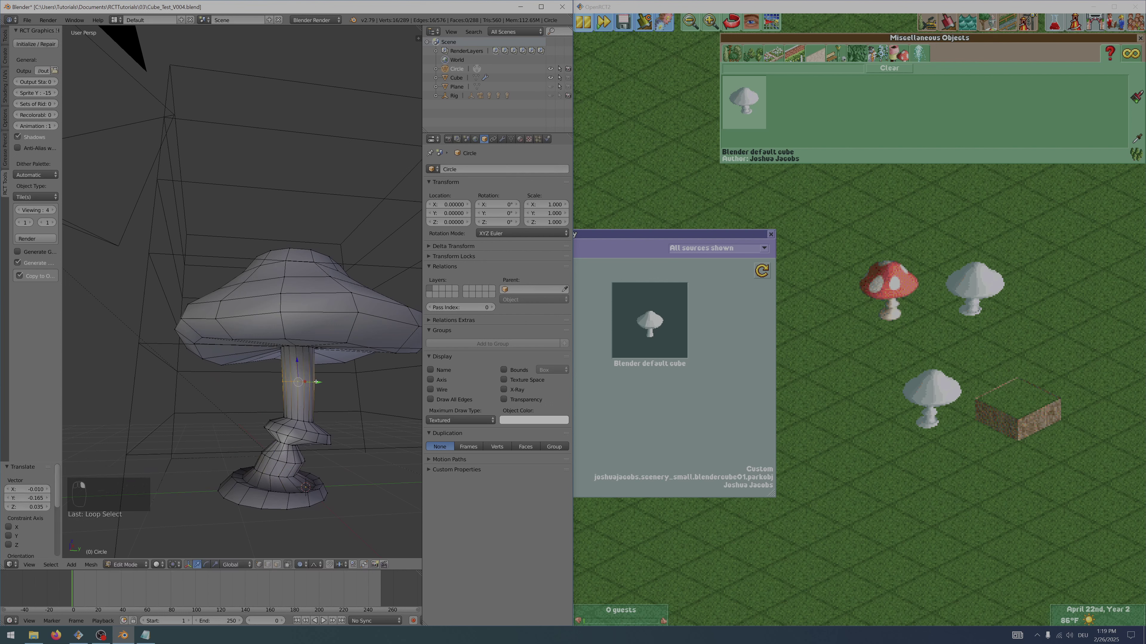
mouse_move(316, 382)
mouse_down()
mouse_move(334, 383)
mouse_move(323, 384)
mouse_up()
key(Tab)
middle_drag(324, 384, 255, 424)
scroll(269, 431, down, 4)
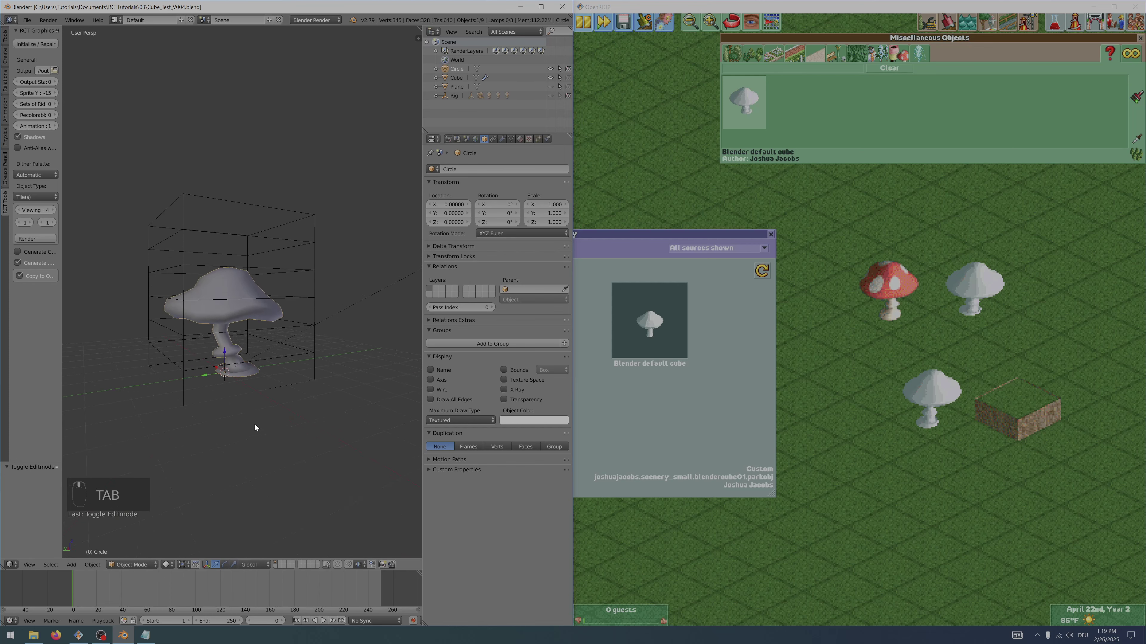
- Add an edge loop between the upper bend and the stem ring, move it about 0.082 on Y, and leave Edit Mode
scroll(235, 384, up, 6)
key(Tab)
key(ctrl+r)
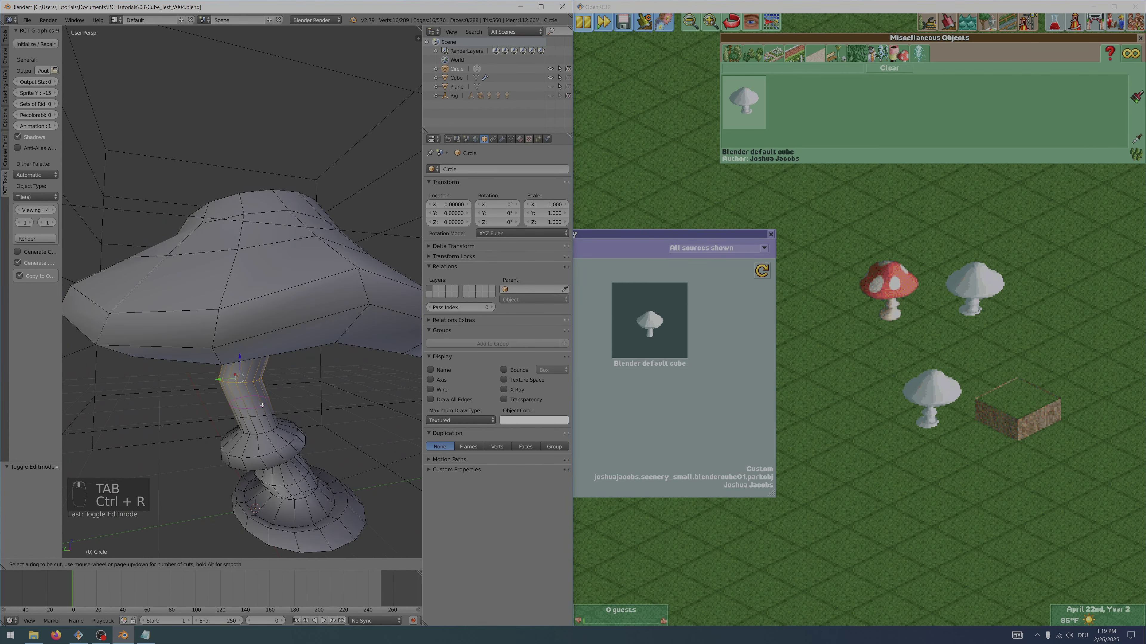
click(262, 405)
click(262, 406)
drag(228, 405, 221, 407)
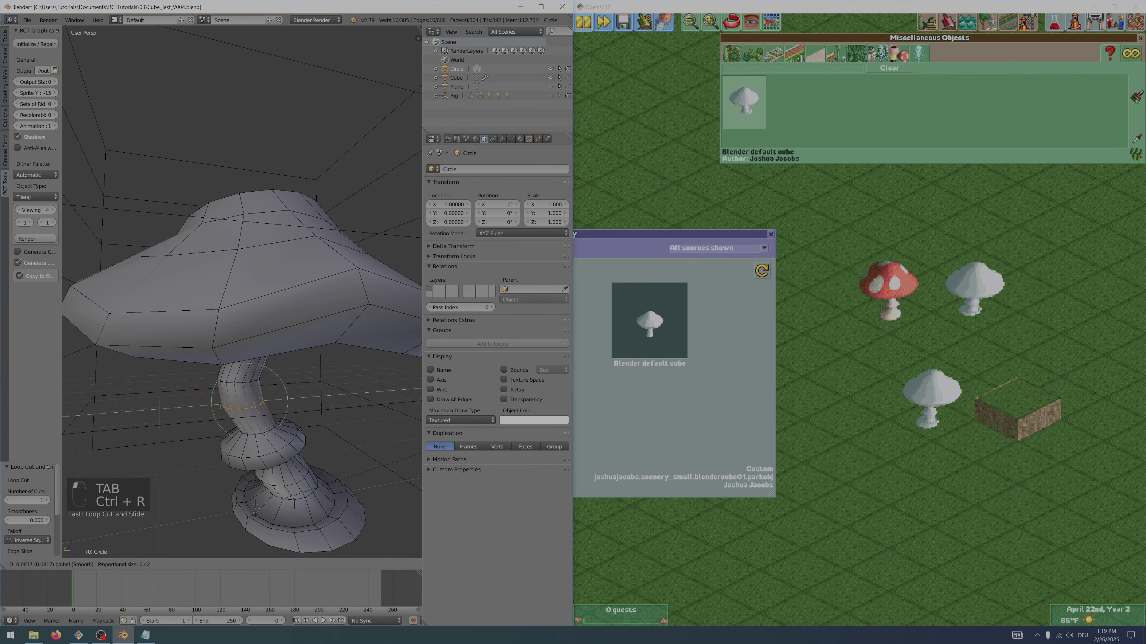
click(220, 407)
scroll(274, 397, down, 4)
key(Tab)
scroll(291, 405, up, 4)
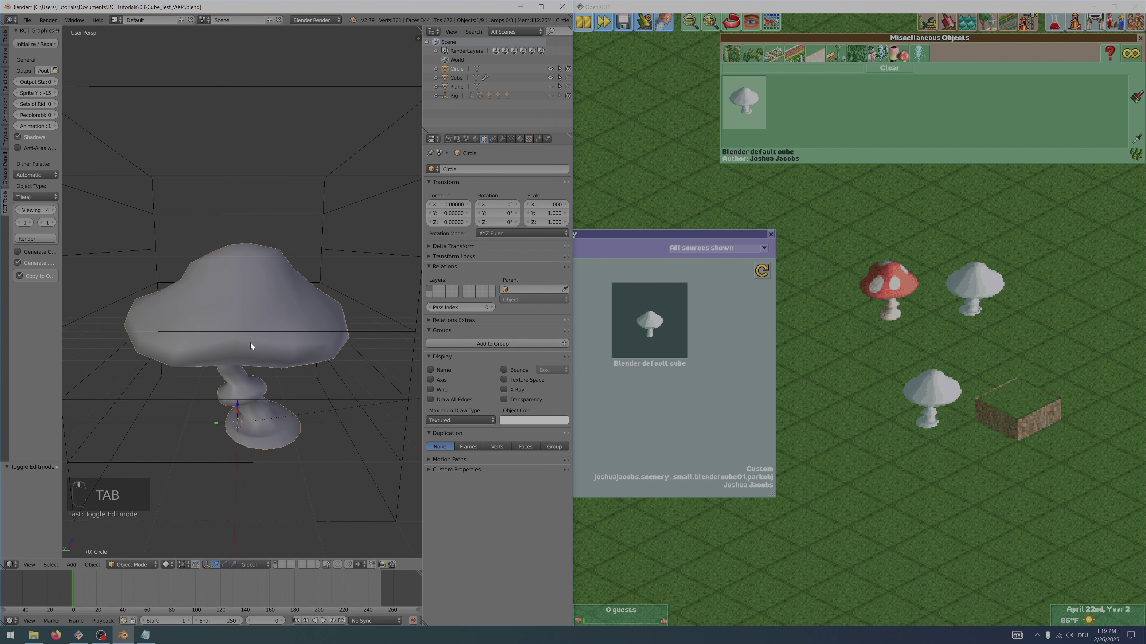
mouse_move(251, 346)
middle_down()
mouse_move(231, 315)
mouse_move(250, 358)
middle_up()
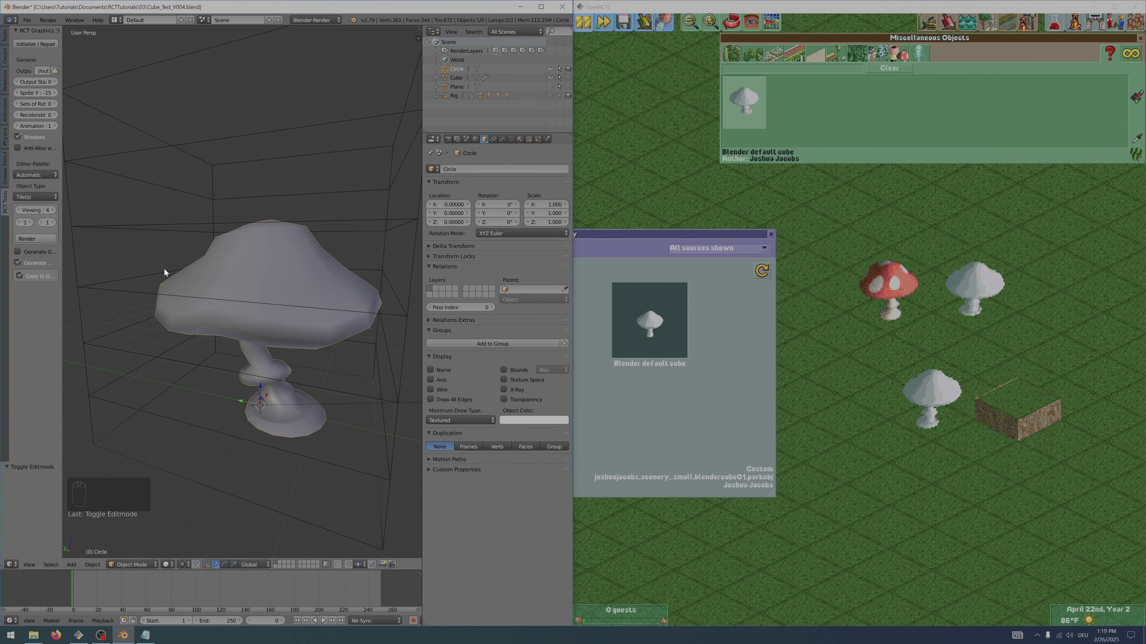
- Render the mushroom with its wavy cap and bent stem, and reload the custom object in OpenRCT2
middle_drag(164, 271, 179, 266)
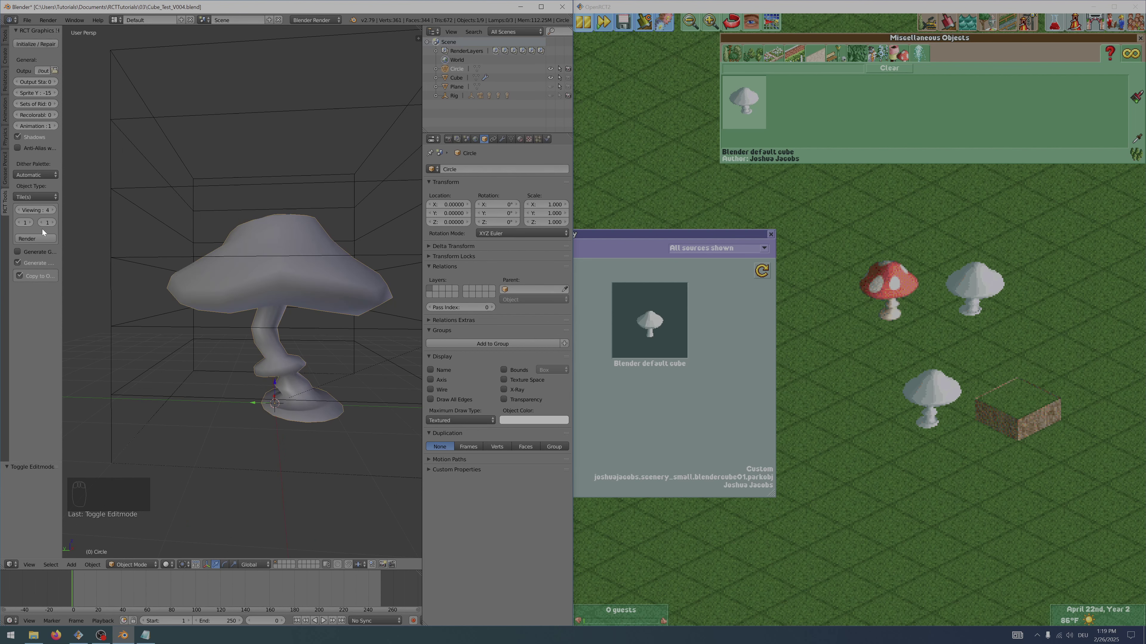
click(669, 406)
click(762, 271)
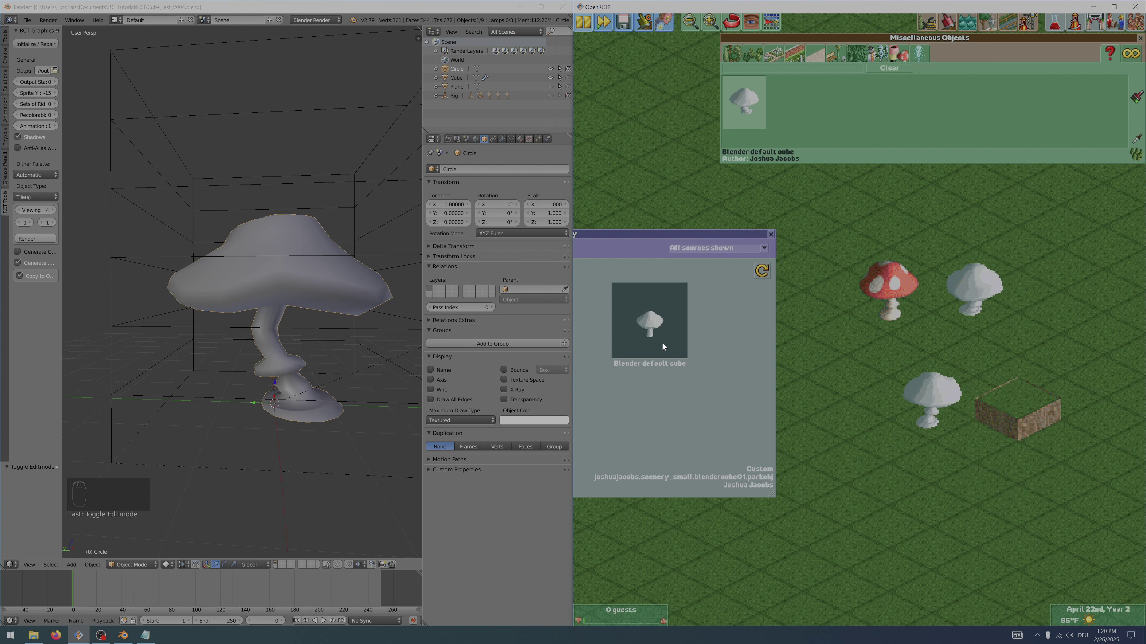
- Back in Blender's Edit Mode, raise the cap's crown 0.332 on Z, scale it up with proportional editing, and return to Object Mode
click(339, 260)
key(Tab)
key(Tab)
key(Tab)
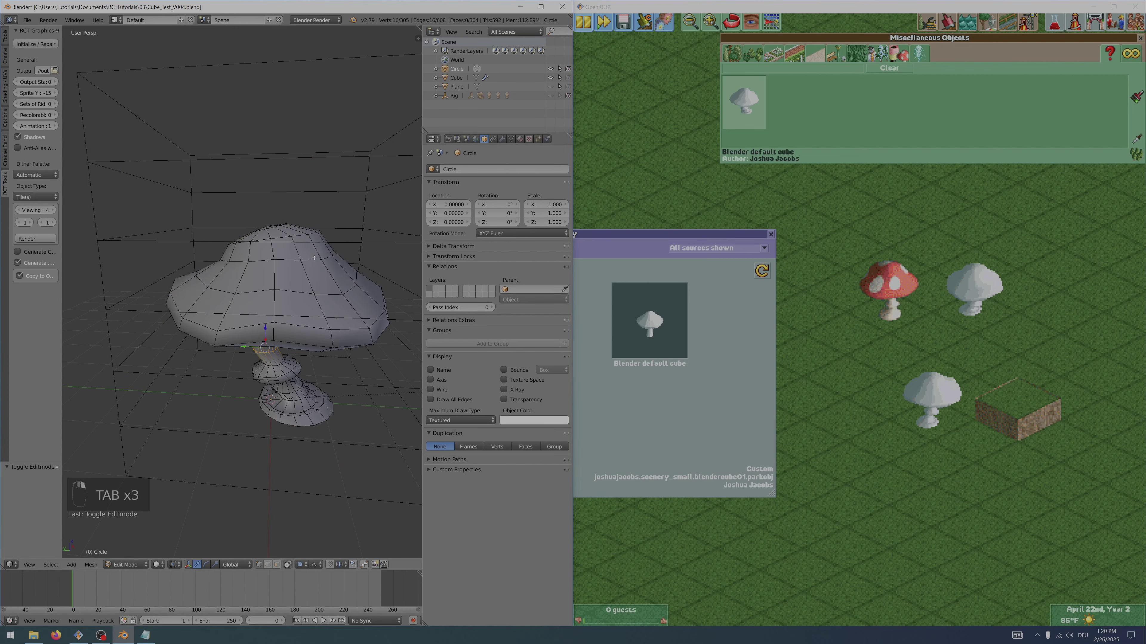
right_click(270, 226)
key(g)
key(z)
click(271, 190)
key(s)
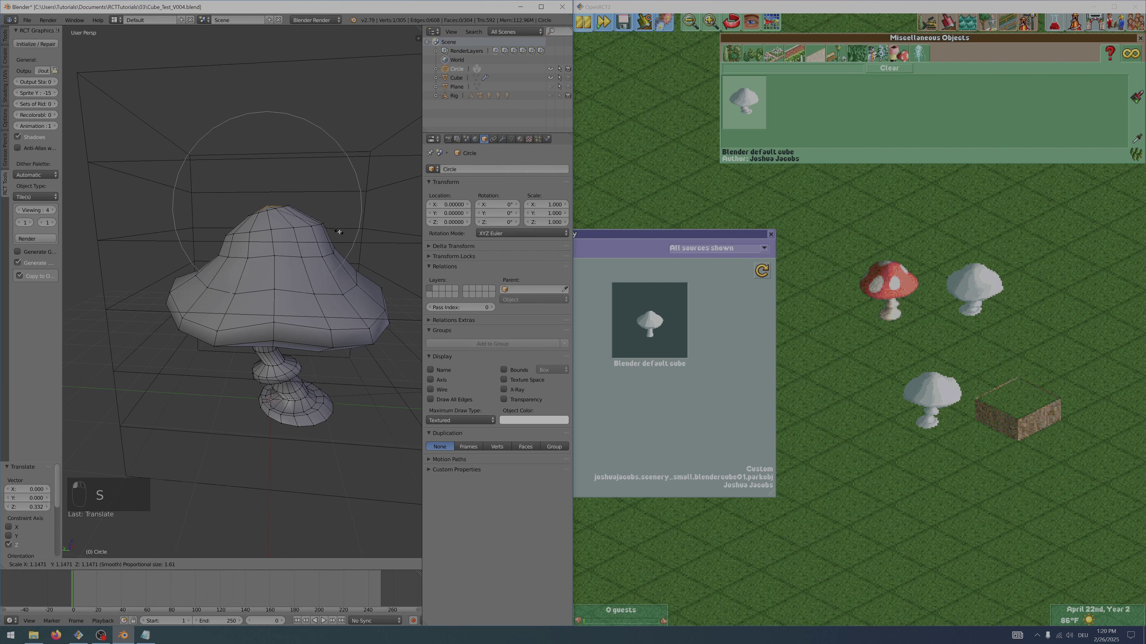
click(354, 236)
key(Tab)
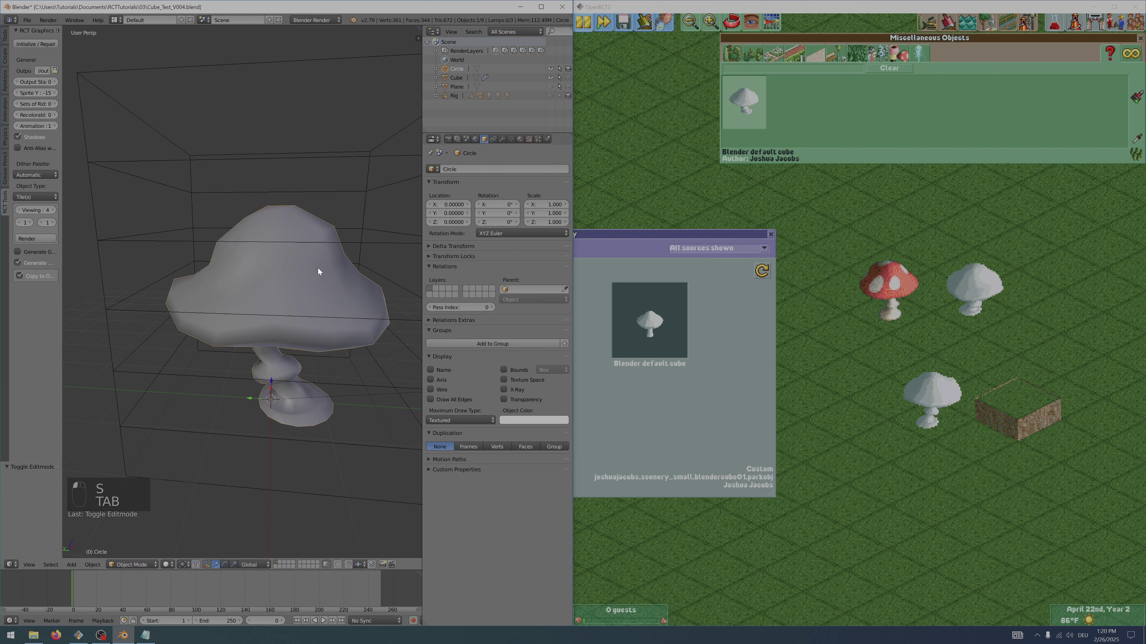
- Render and reload the taller mushroom in OpenRCT2, and place another copy on the grass in front of the existing ones
click(660, 366)
click(761, 272)
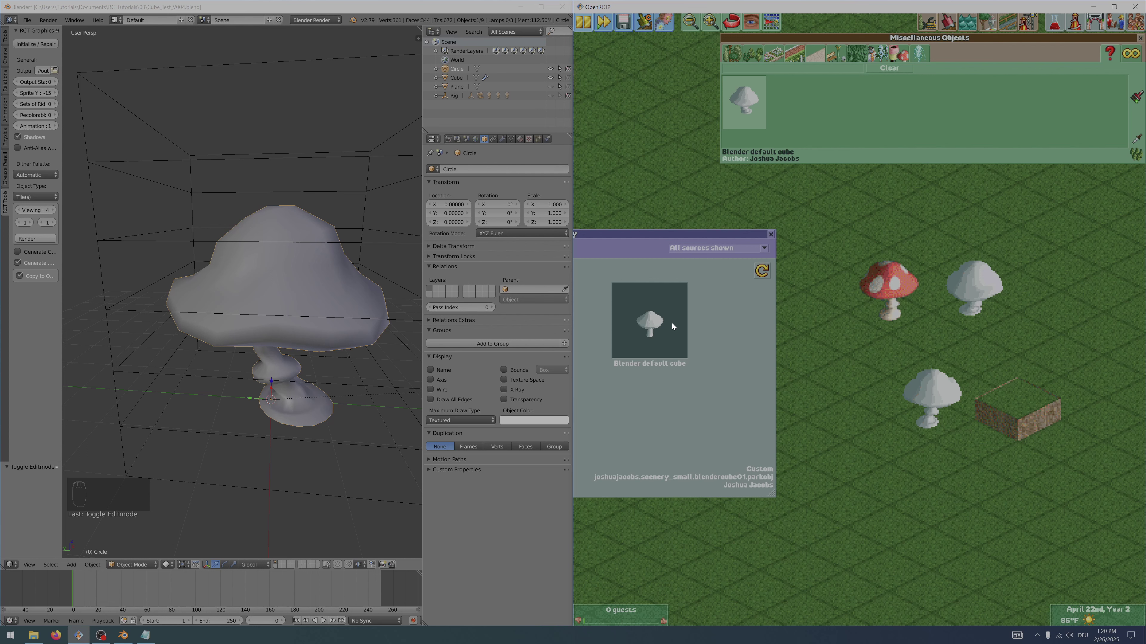
click(888, 445)
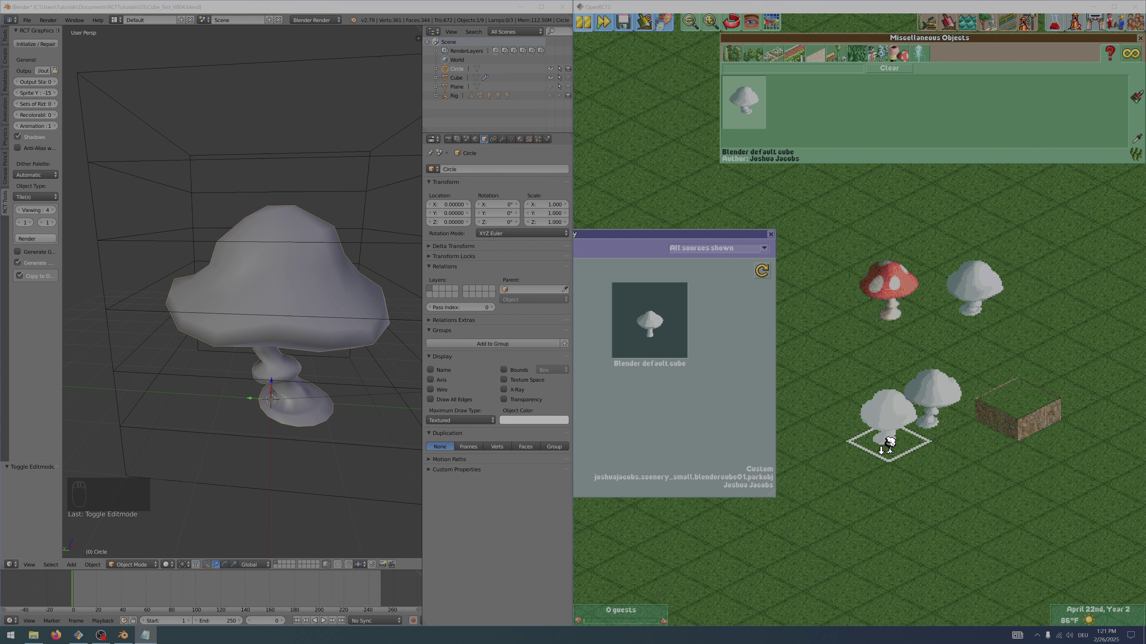